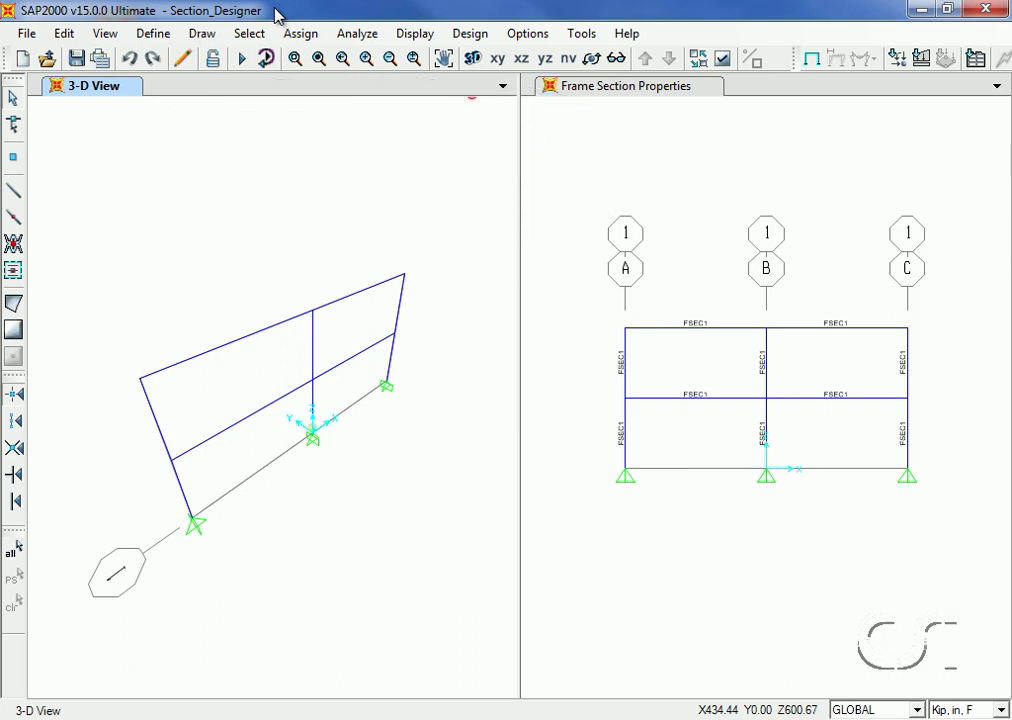
- Add a new frame section property of type Other using the Section Designer option
{"action": "left_click", "coordinate": [153, 33]}
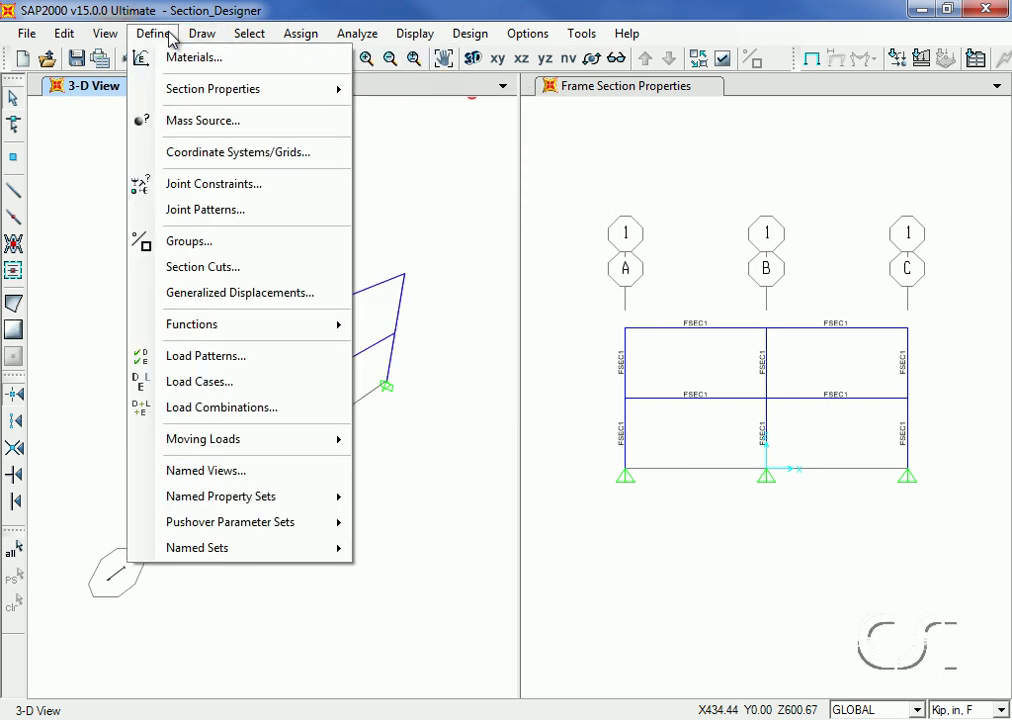
{"action": "mouse_move", "coordinate": [168, 96]}
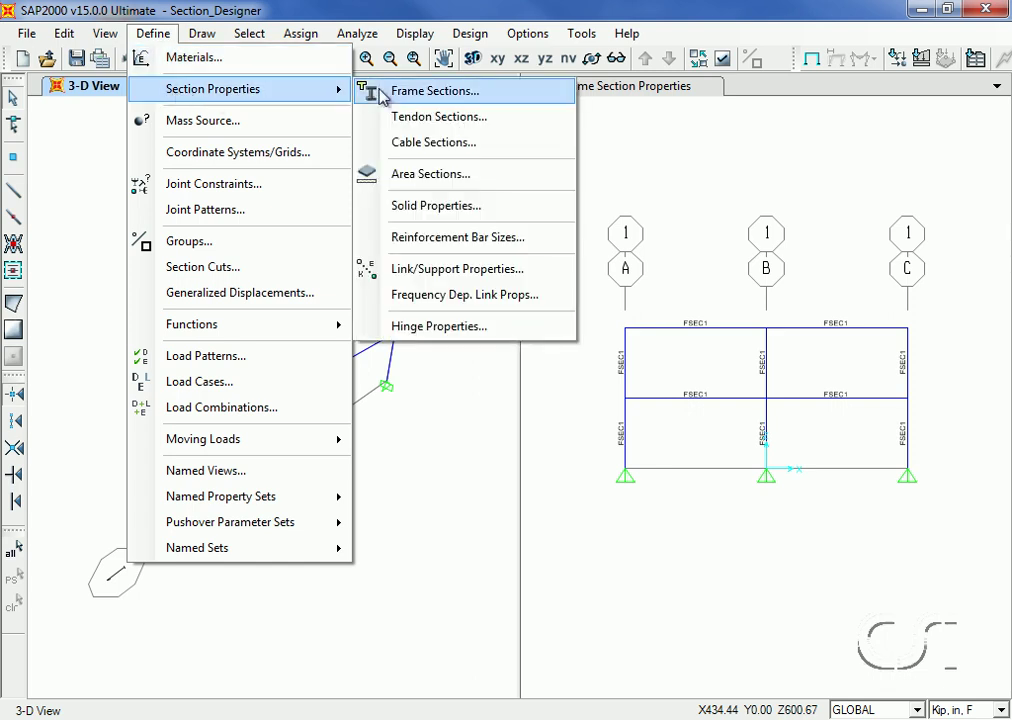
{"action": "left_click", "coordinate": [478, 95]}
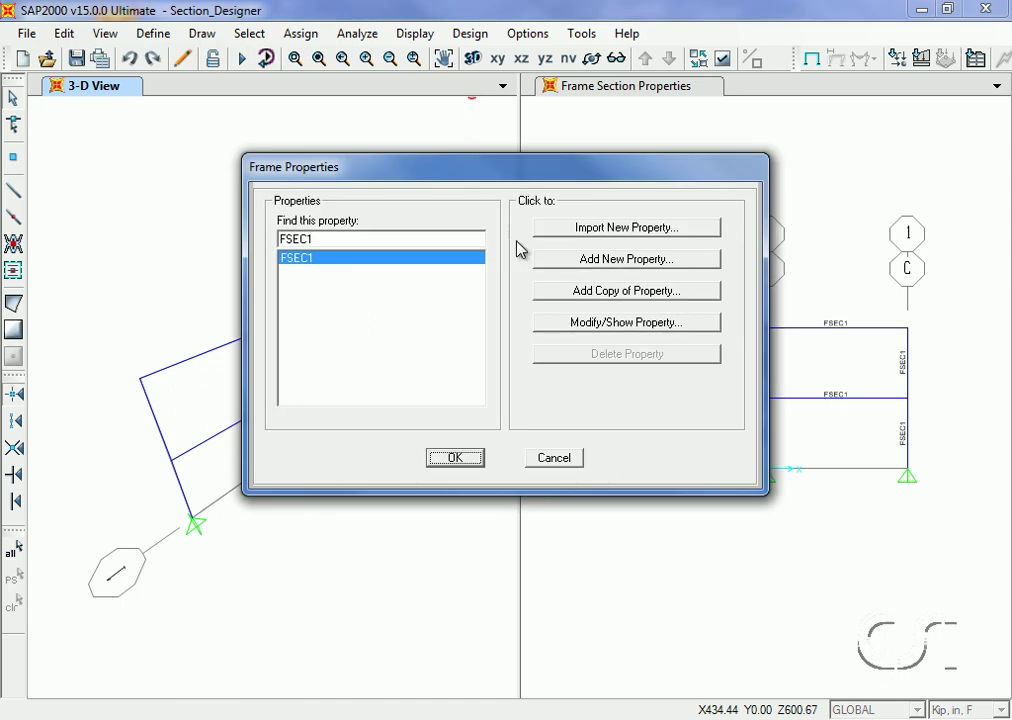
{"action": "left_click", "coordinate": [626, 259]}
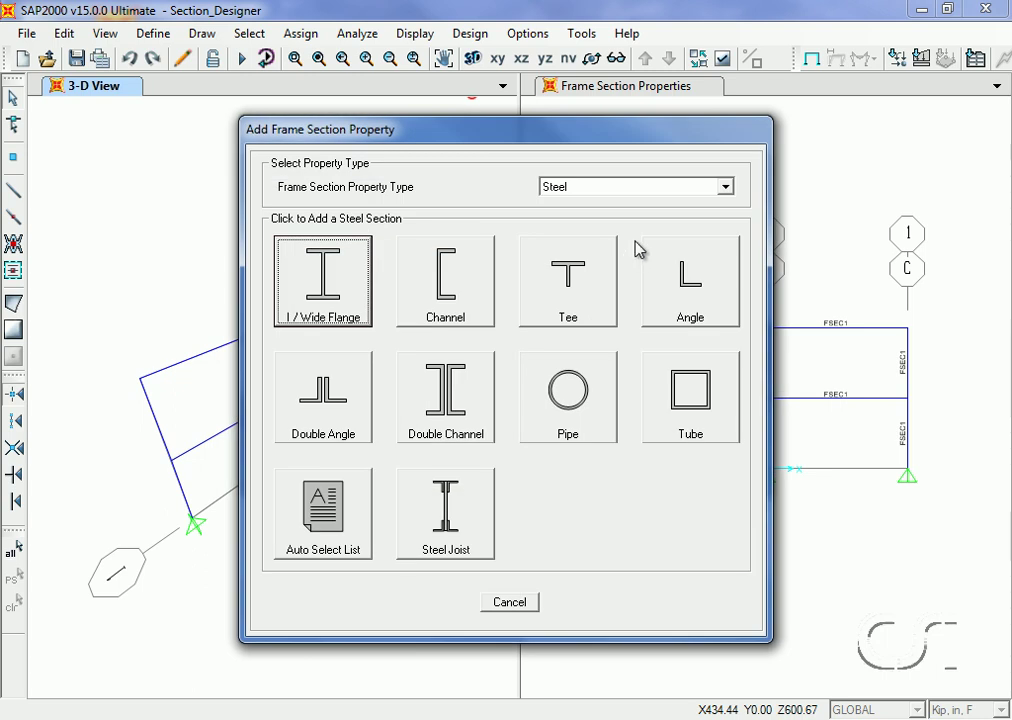
{"action": "left_click", "coordinate": [651, 189]}
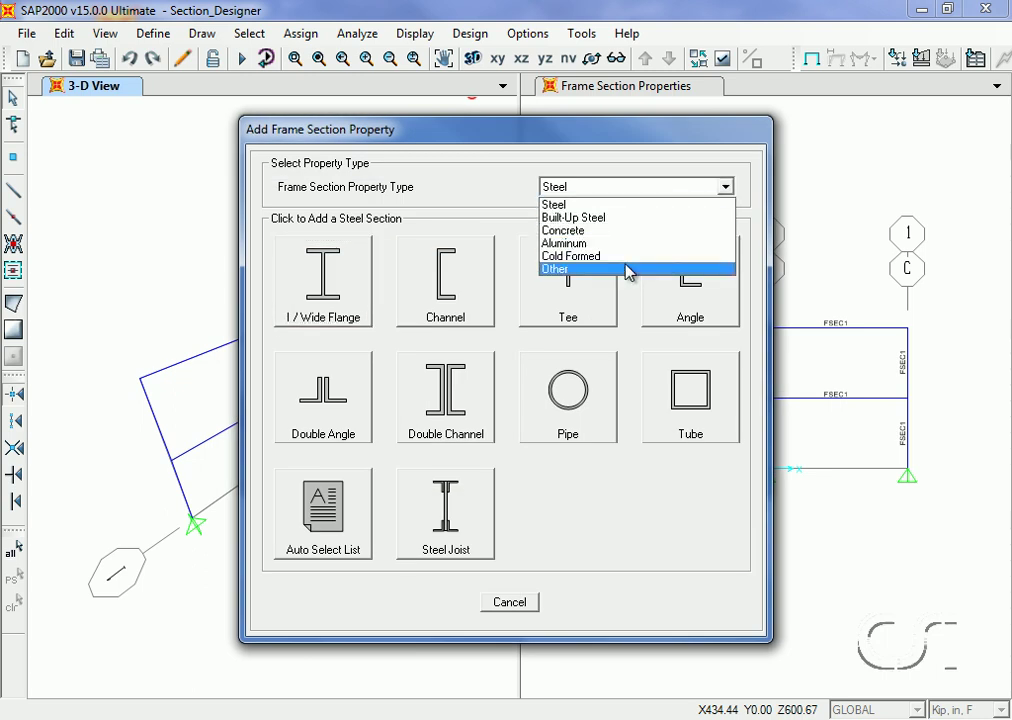
{"action": "left_click", "coordinate": [584, 269]}
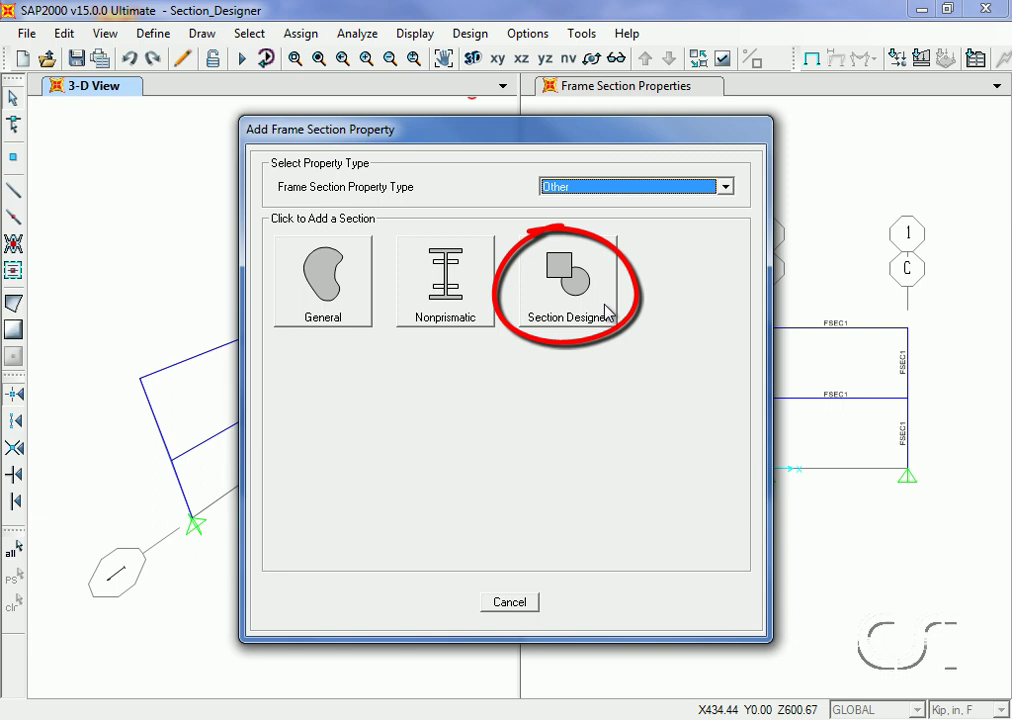
{"action": "left_click", "coordinate": [606, 299]}
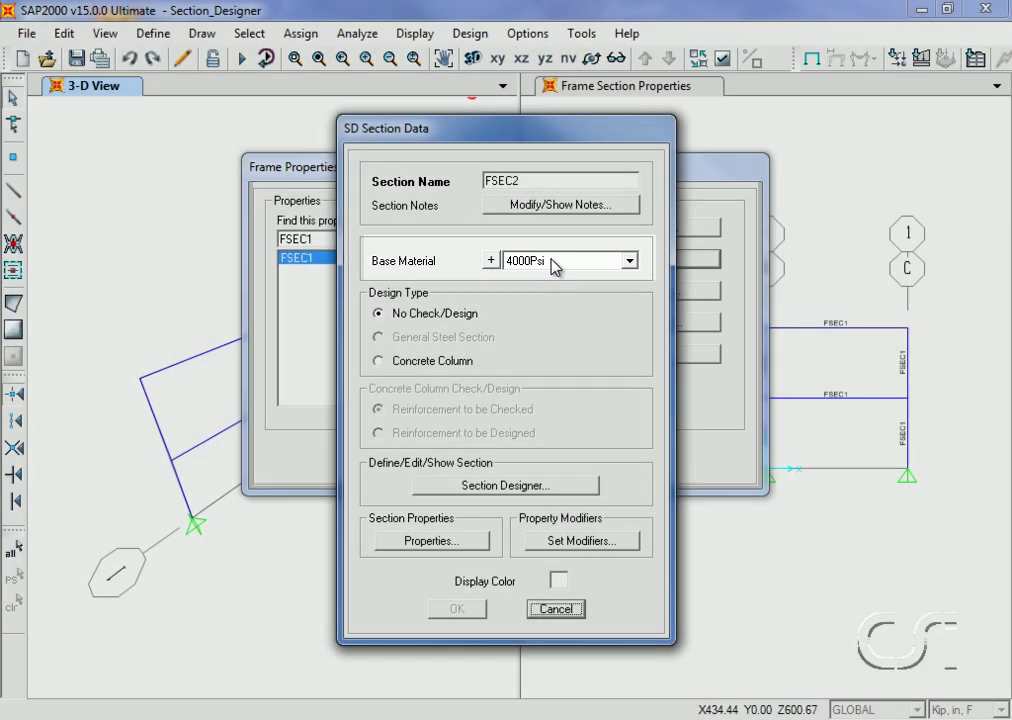
- Set the section's base material to 4000Psi and its design type to Concrete Column with reinforcement to be checked
{"action": "left_click", "coordinate": [553, 263]}
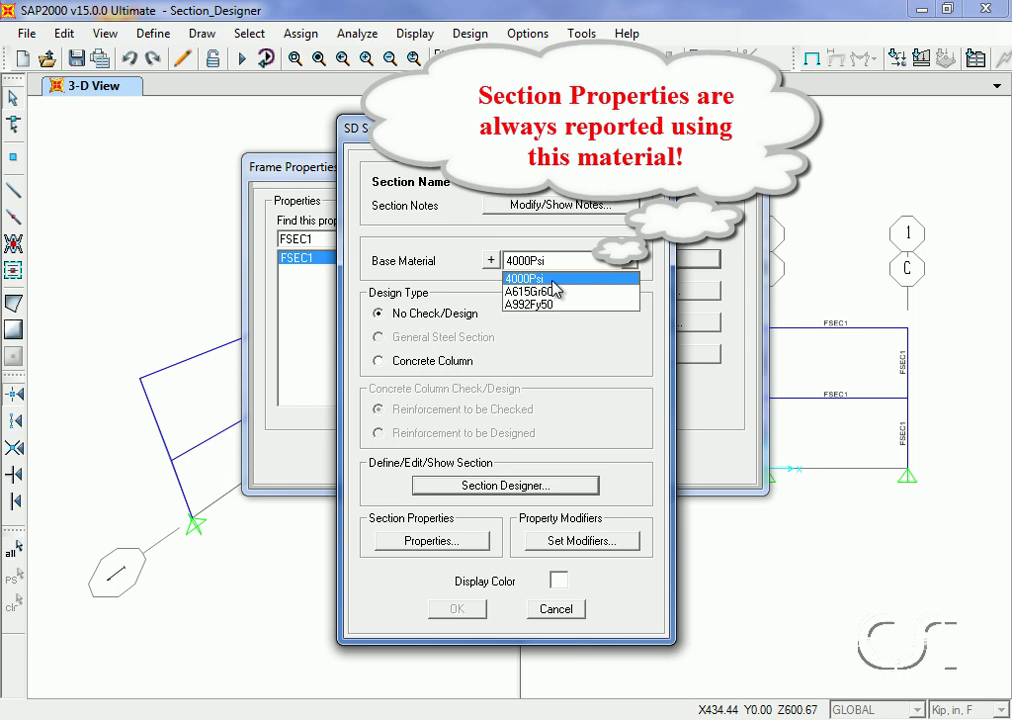
{"action": "left_click", "coordinate": [553, 280]}
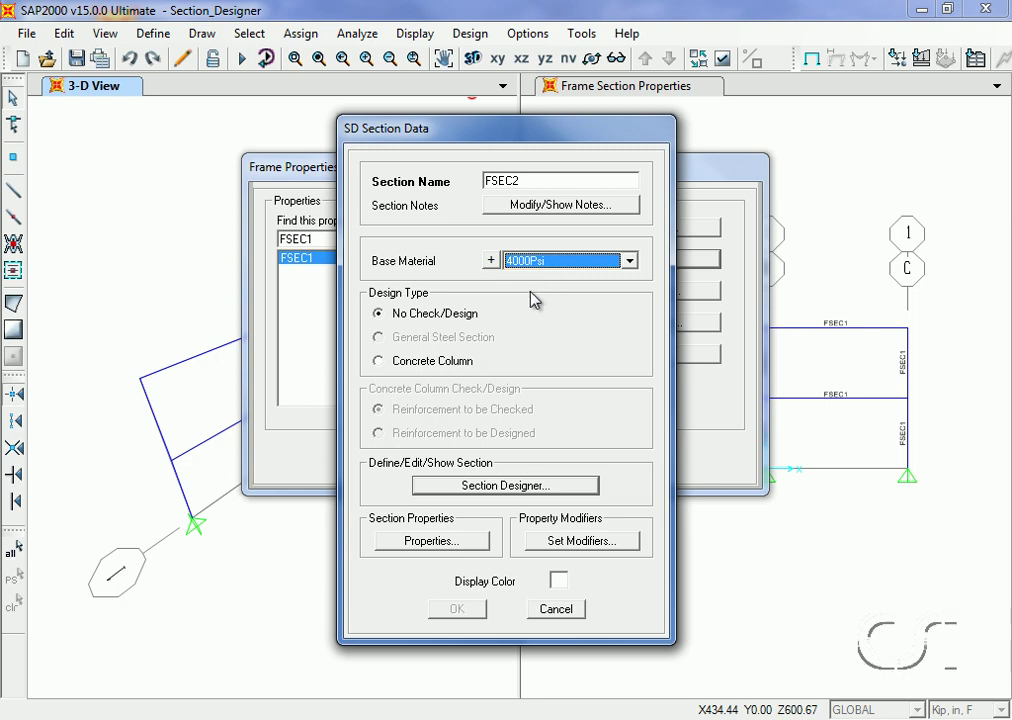
{"action": "left_click", "coordinate": [386, 362]}
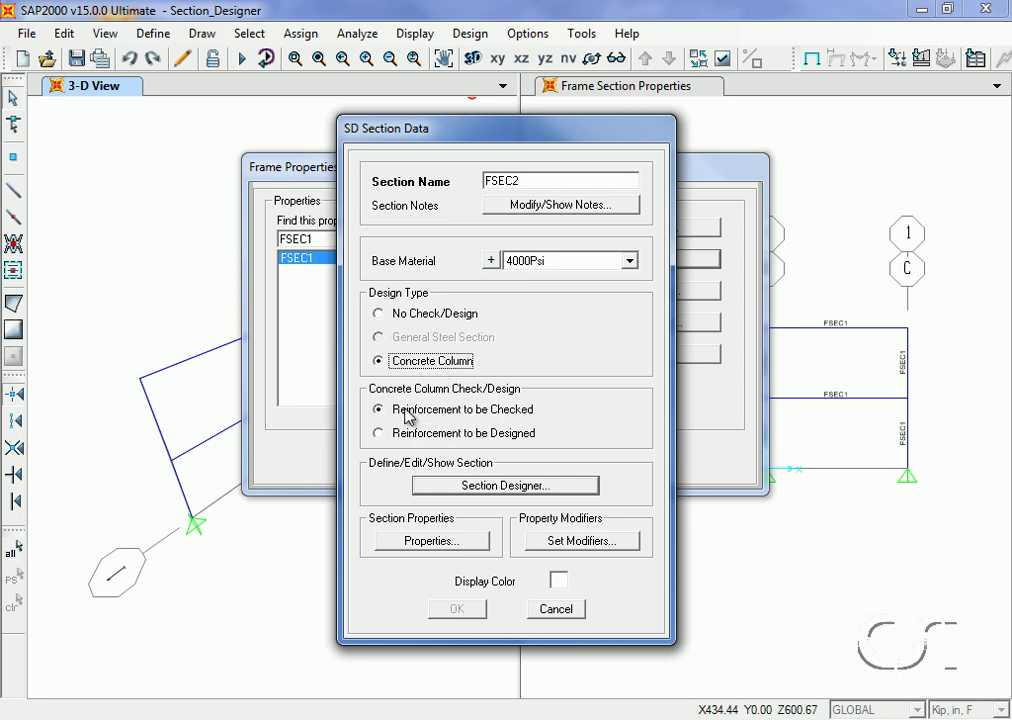
{"action": "left_click", "coordinate": [388, 435]}
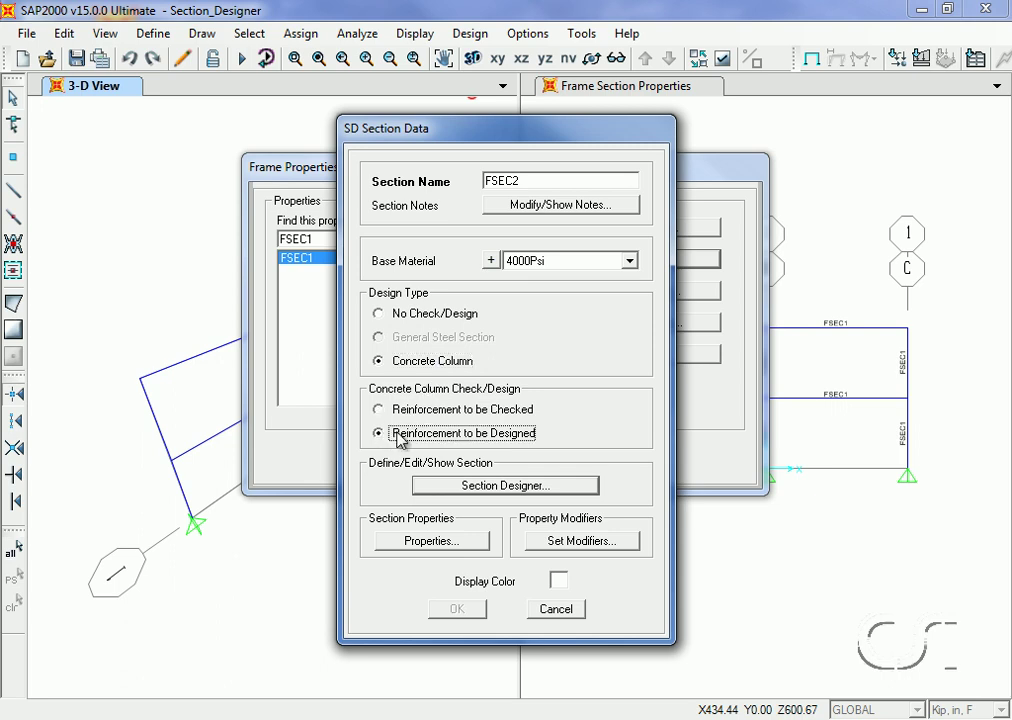
{"action": "left_click", "coordinate": [381, 410]}
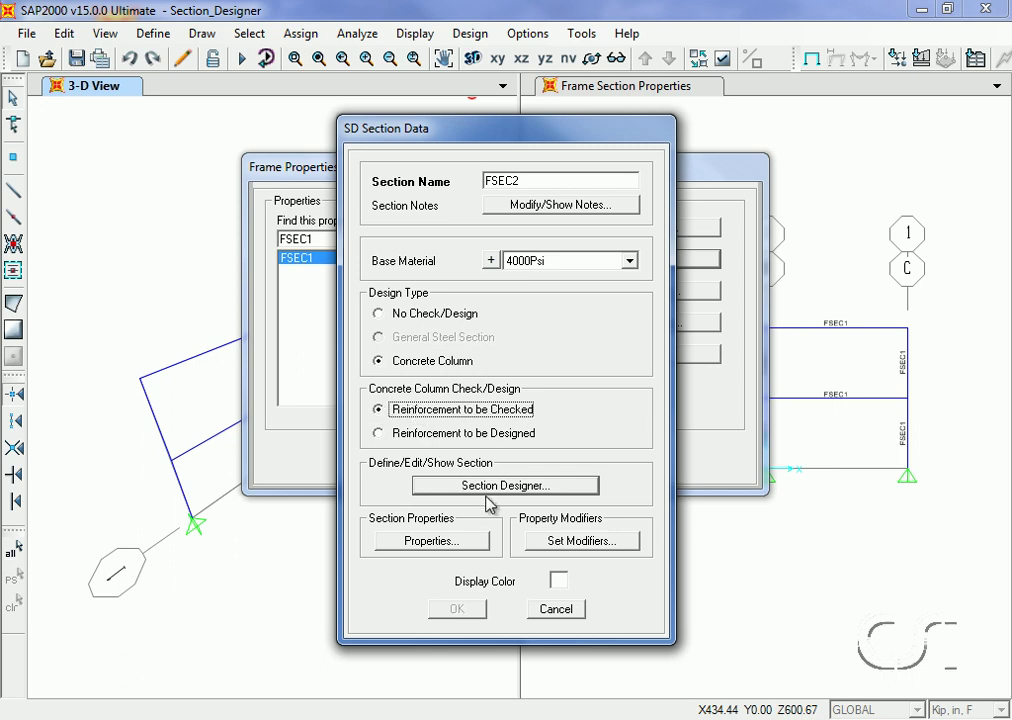
- Open the section in Section Designer and draw a structural channel shape centred on the origin
{"action": "left_click", "coordinate": [544, 490]}
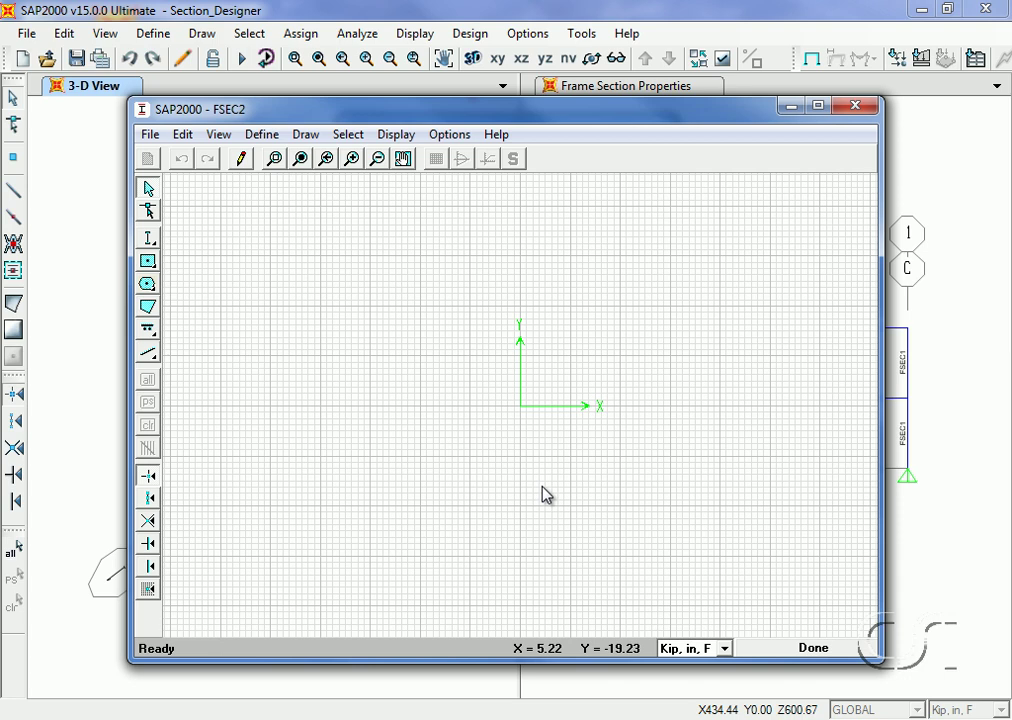
{"action": "left_click", "coordinate": [151, 240]}
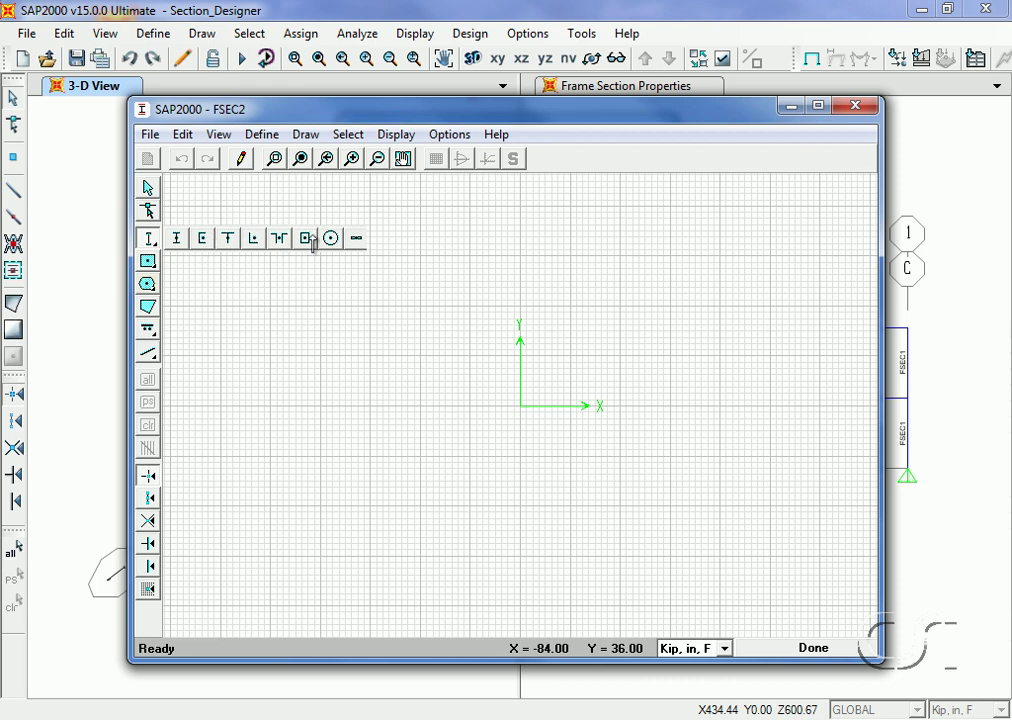
{"action": "left_click", "coordinate": [201, 240]}
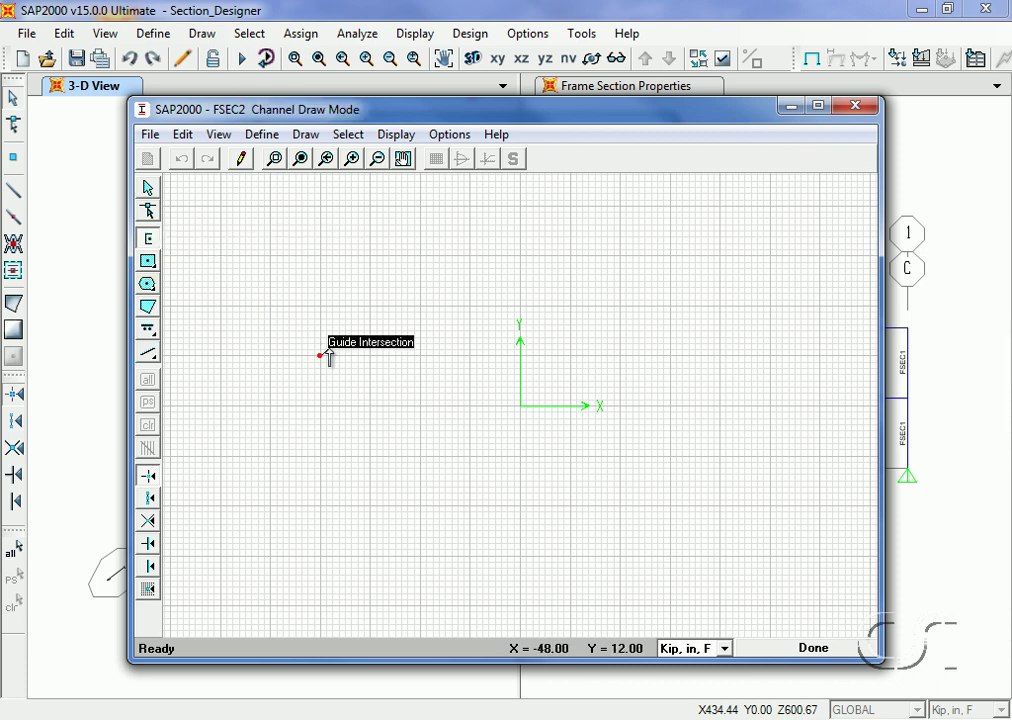
{"action": "left_click", "coordinate": [519, 406]}
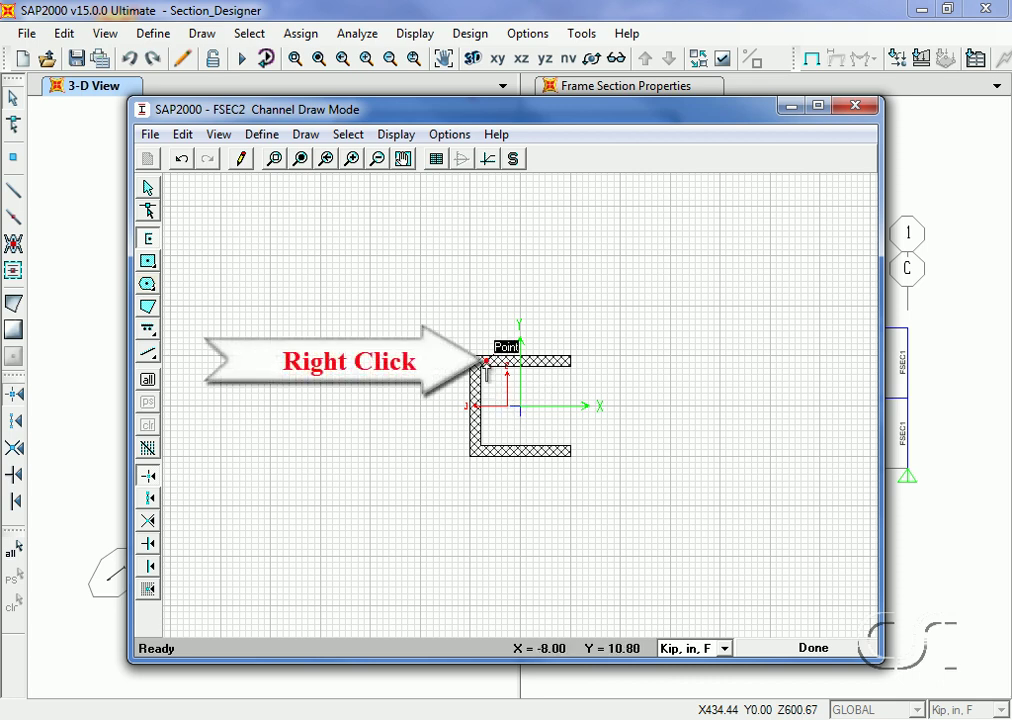
- Assign material A992Fy50 to the channel in its shape properties
{"action": "right_click", "coordinate": [487, 372]}
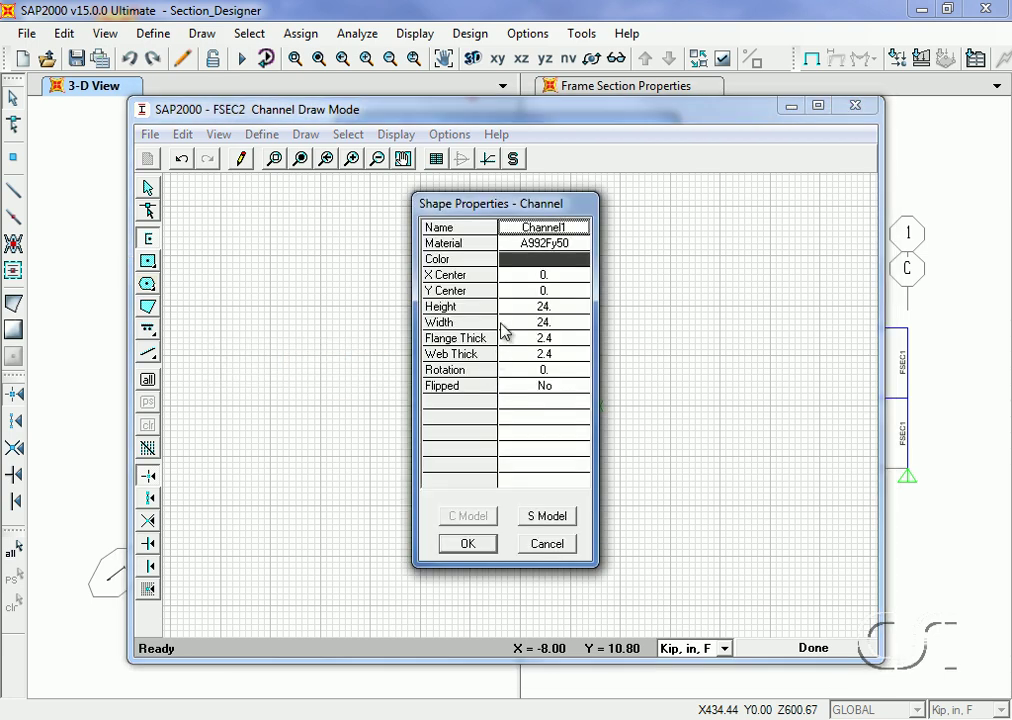
{"action": "left_click", "coordinate": [554, 245]}
{"action": "left_click", "coordinate": [554, 245]}
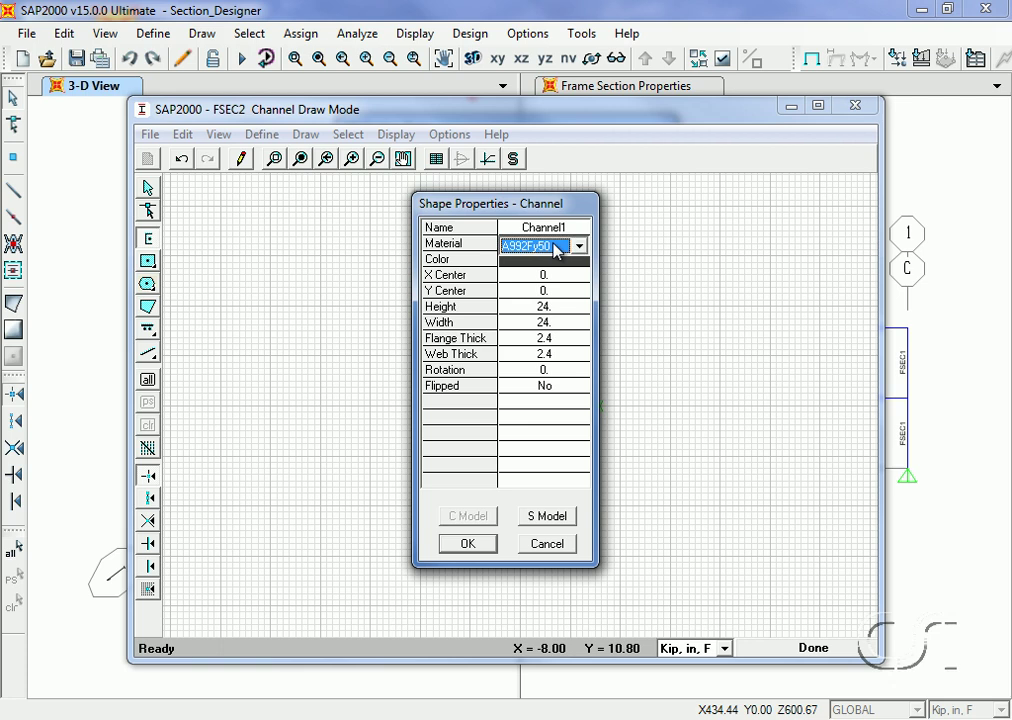
{"action": "left_click", "coordinate": [554, 245]}
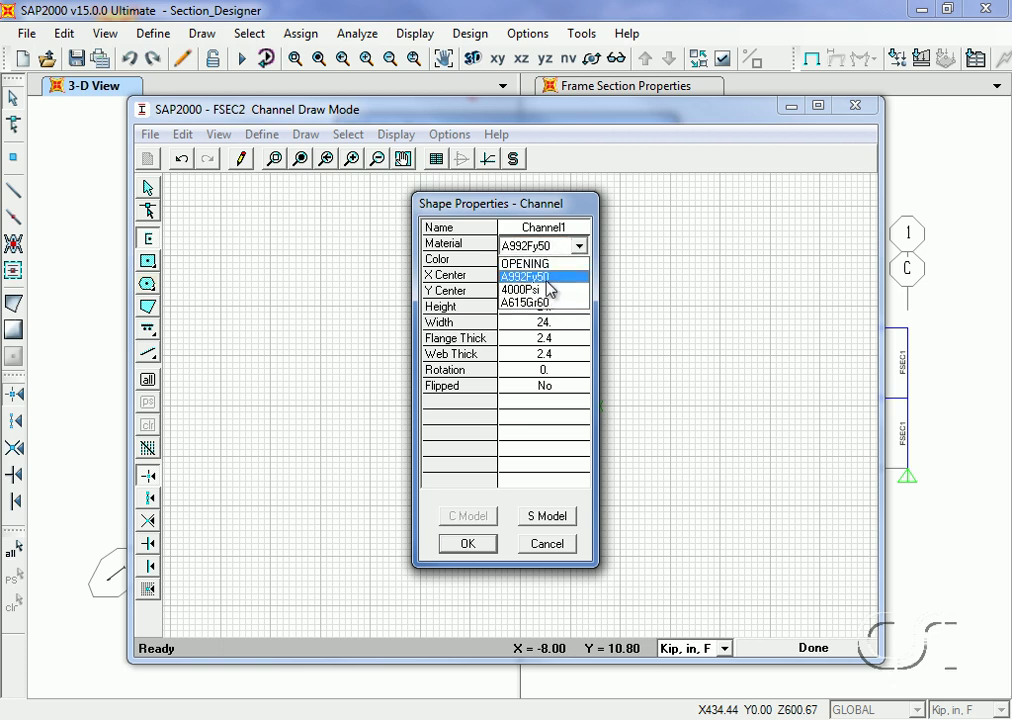
{"action": "left_click", "coordinate": [549, 277]}
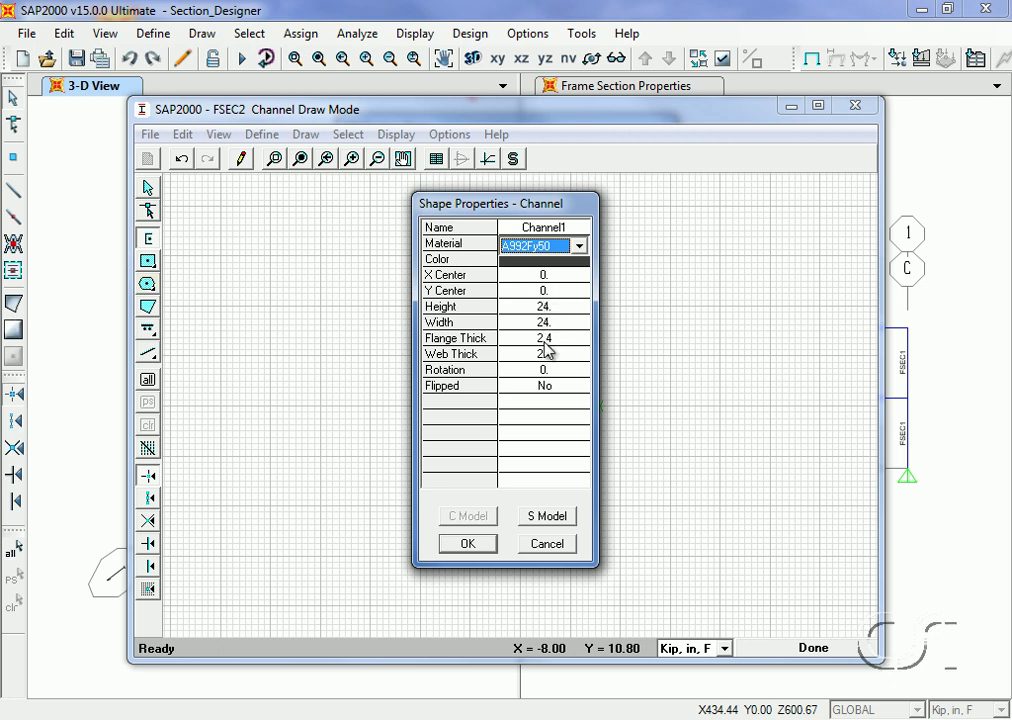
{"action": "left_click", "coordinate": [467, 544]}
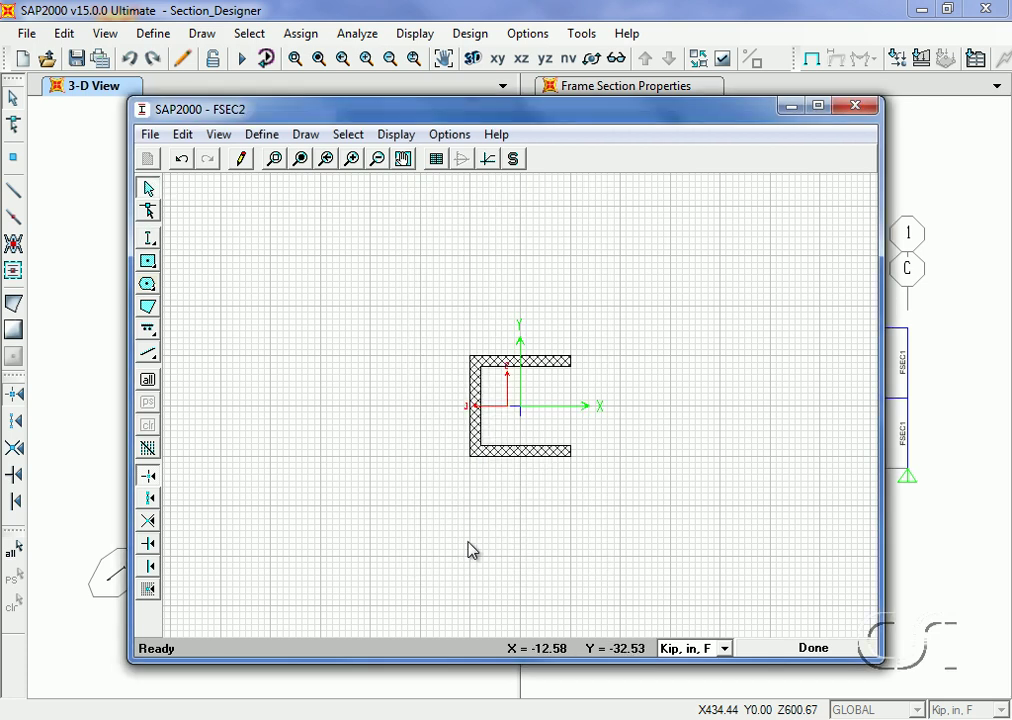
- Draw a solid circle centred at X = -48, Y = 0, on the negative-X side of the channel
{"action": "left_click", "coordinate": [149, 262]}
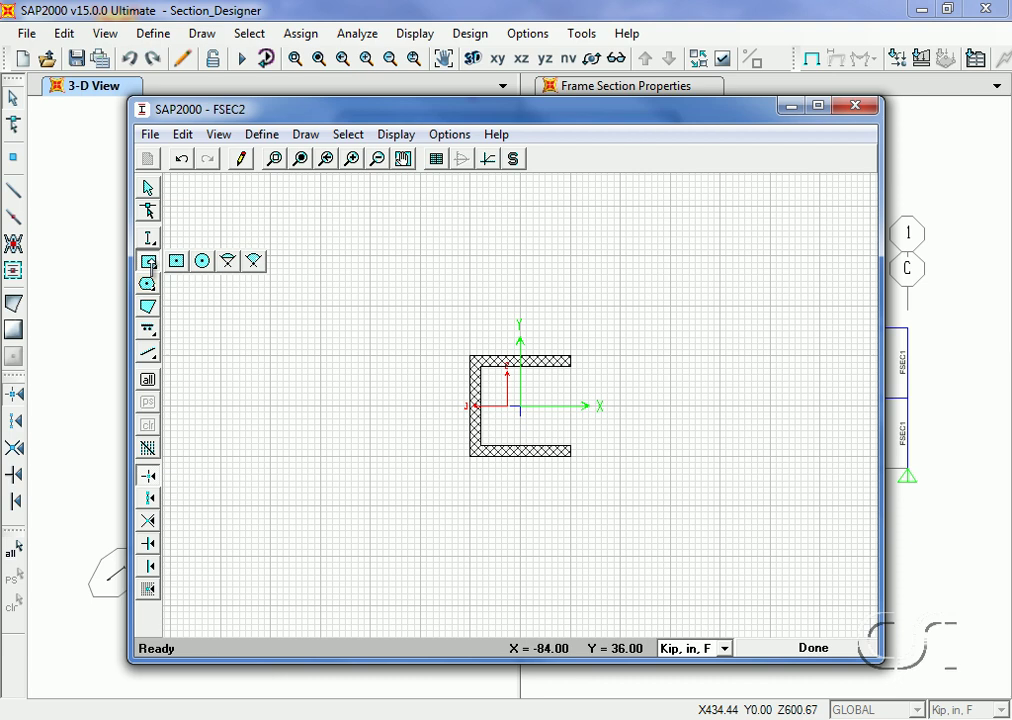
{"action": "left_click", "coordinate": [203, 262]}
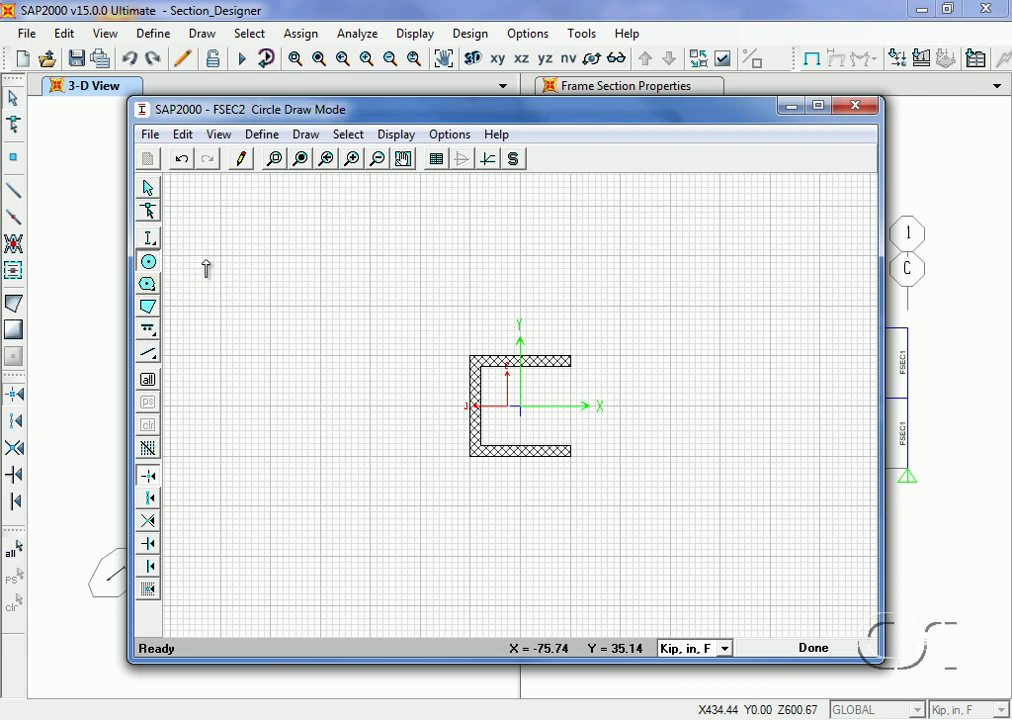
{"action": "left_click", "coordinate": [321, 405]}
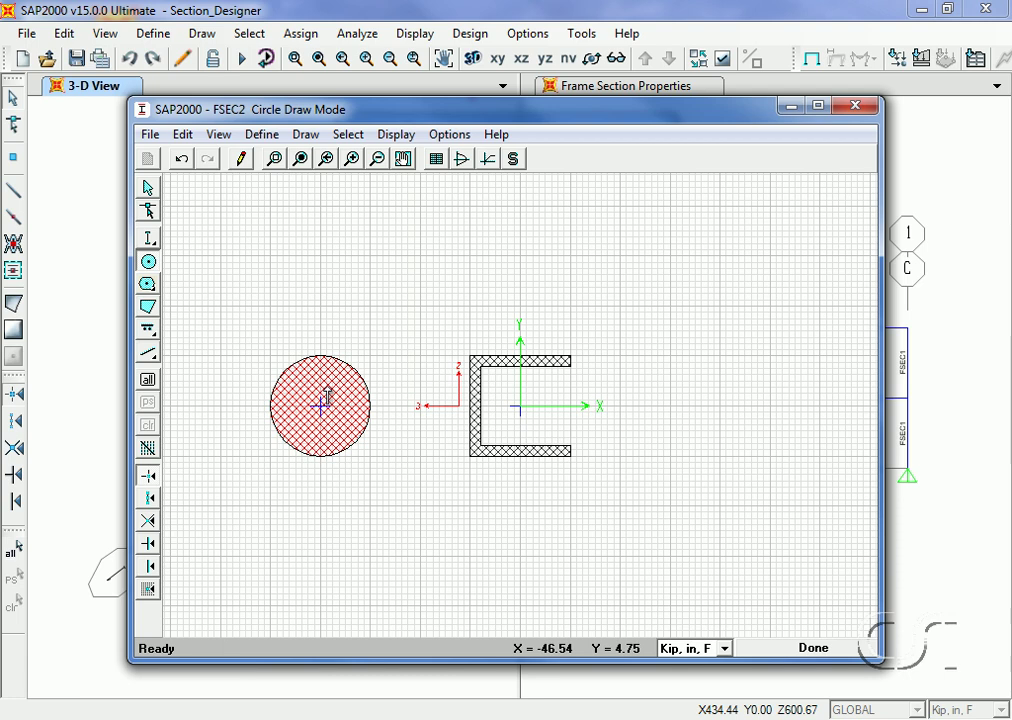
- Set the solid circle's diameter to 36 in and turn its reinforcing on
{"action": "right_click", "coordinate": [327, 397]}
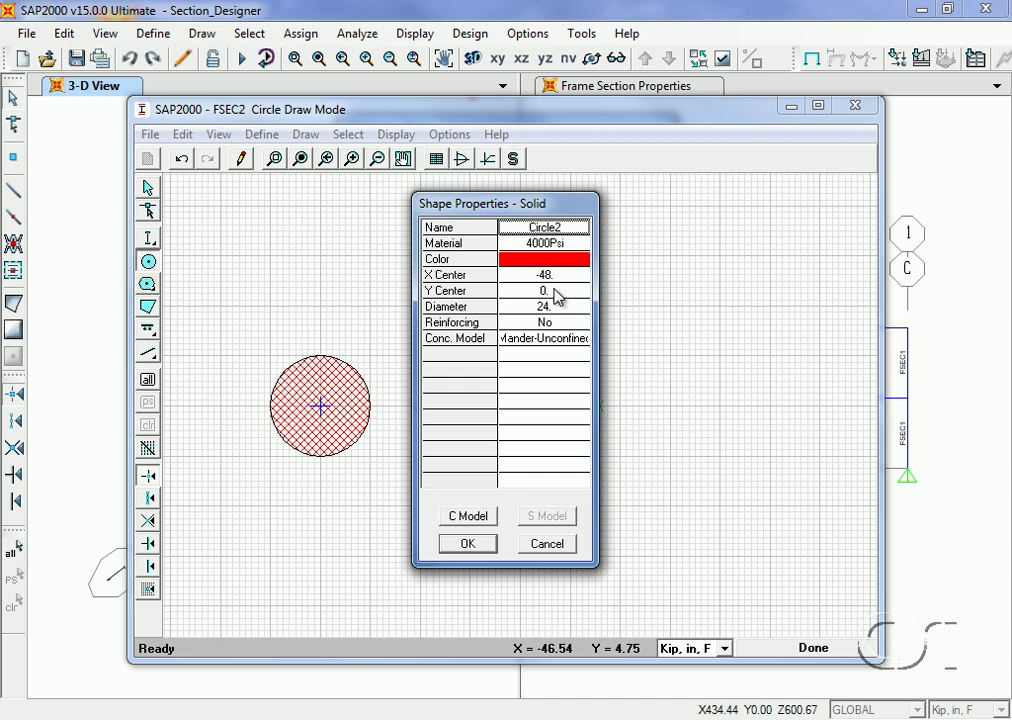
{"action": "left_click", "coordinate": [556, 309]}
{"action": "type", "text": "36"}
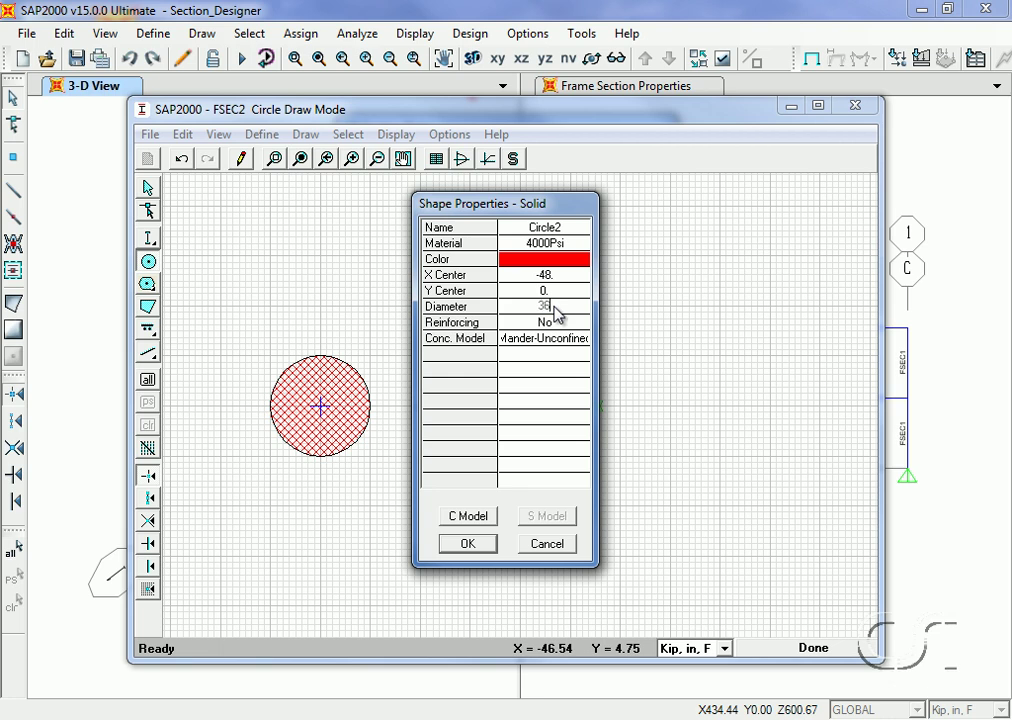
{"action": "left_click", "coordinate": [557, 323]}
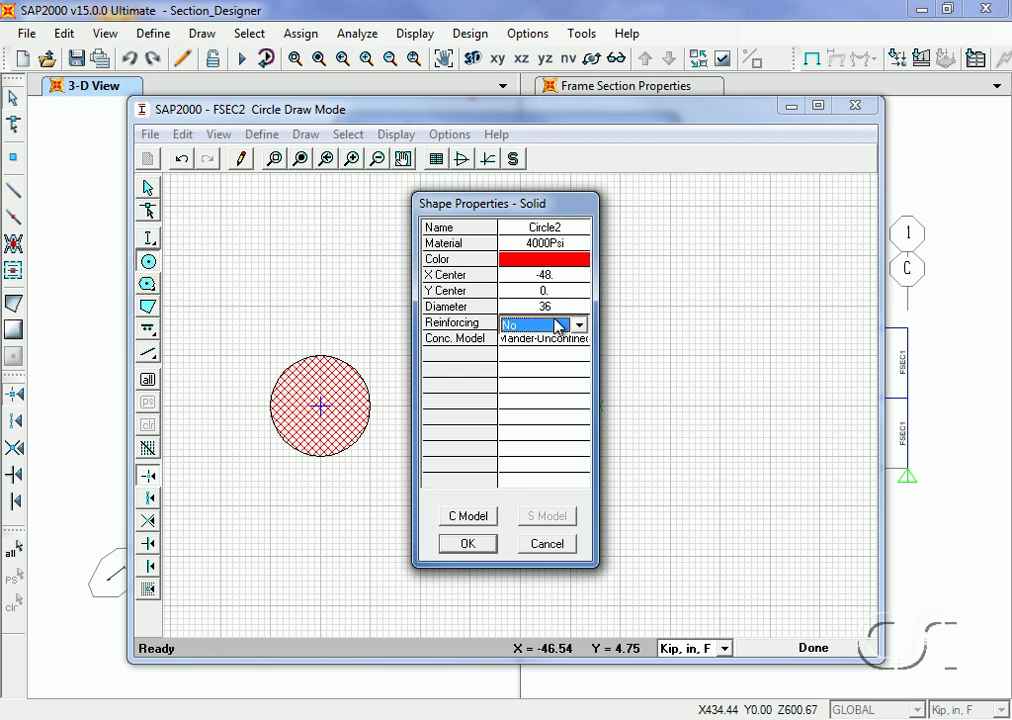
{"action": "left_click", "coordinate": [557, 323]}
{"action": "left_click", "coordinate": [541, 343]}
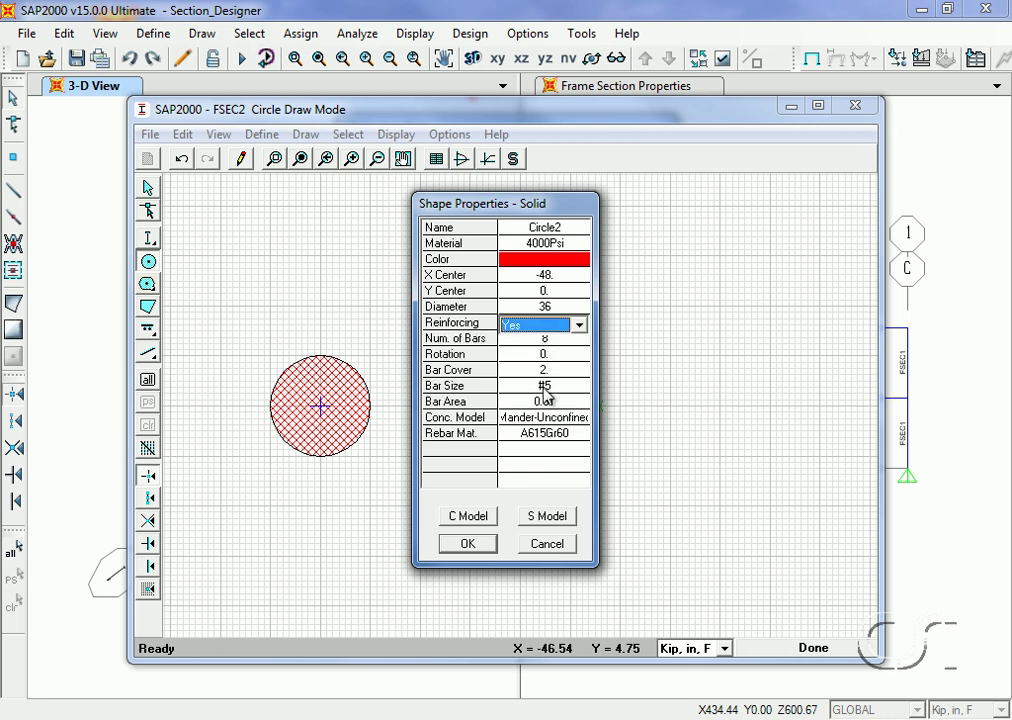
{"action": "left_click", "coordinate": [468, 544]}
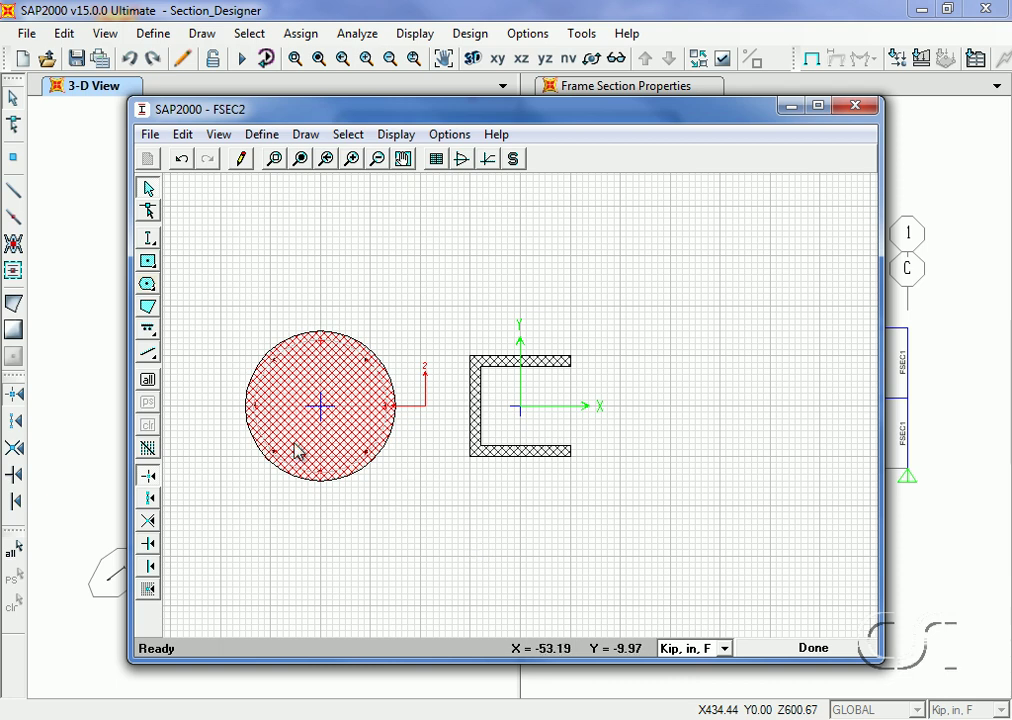
- Draw an irregular five-sided solid polygon on the positive-X side of the channel, spanning from about X = 30 to X = 75 in
{"action": "left_click", "coordinate": [150, 285]}
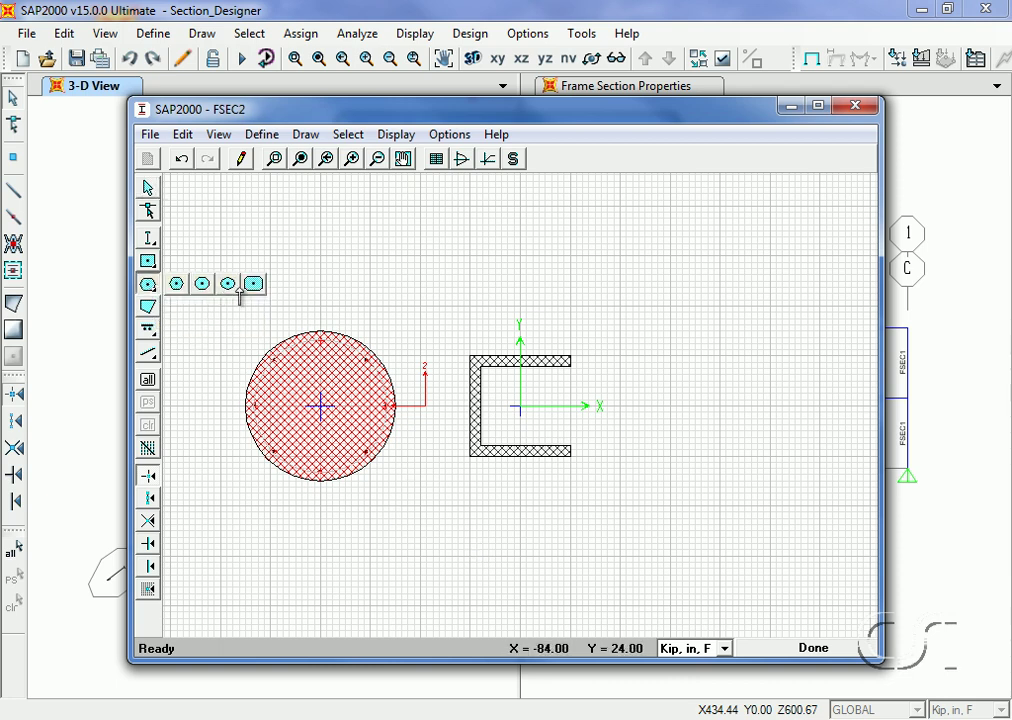
{"action": "left_click", "coordinate": [149, 310]}
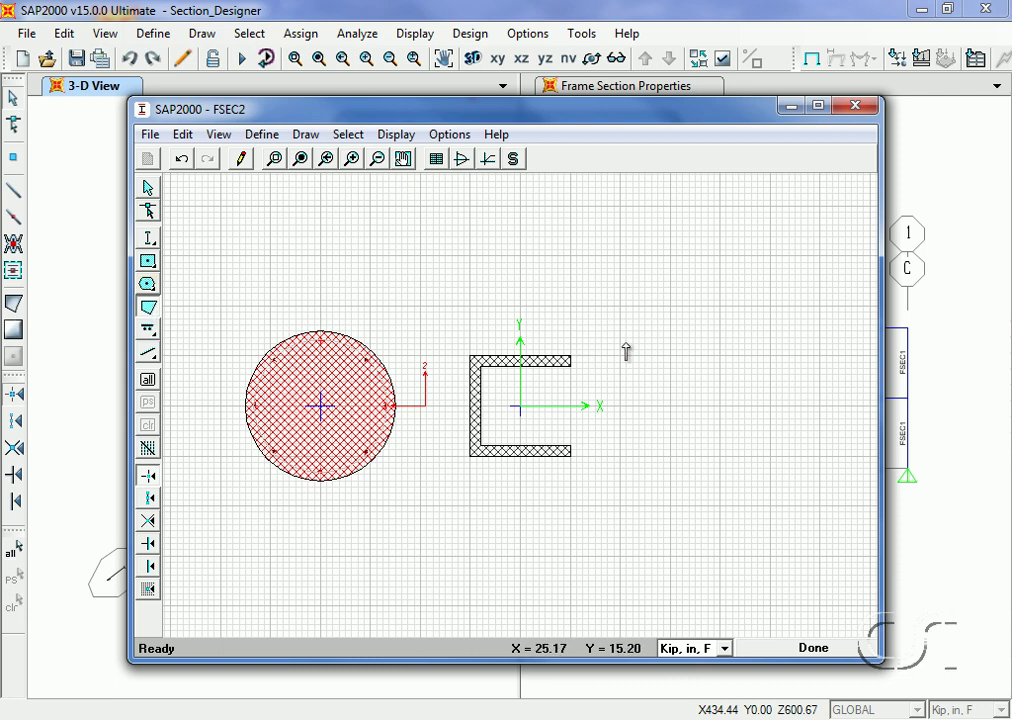
{"action": "left_click", "coordinate": [658, 328]}
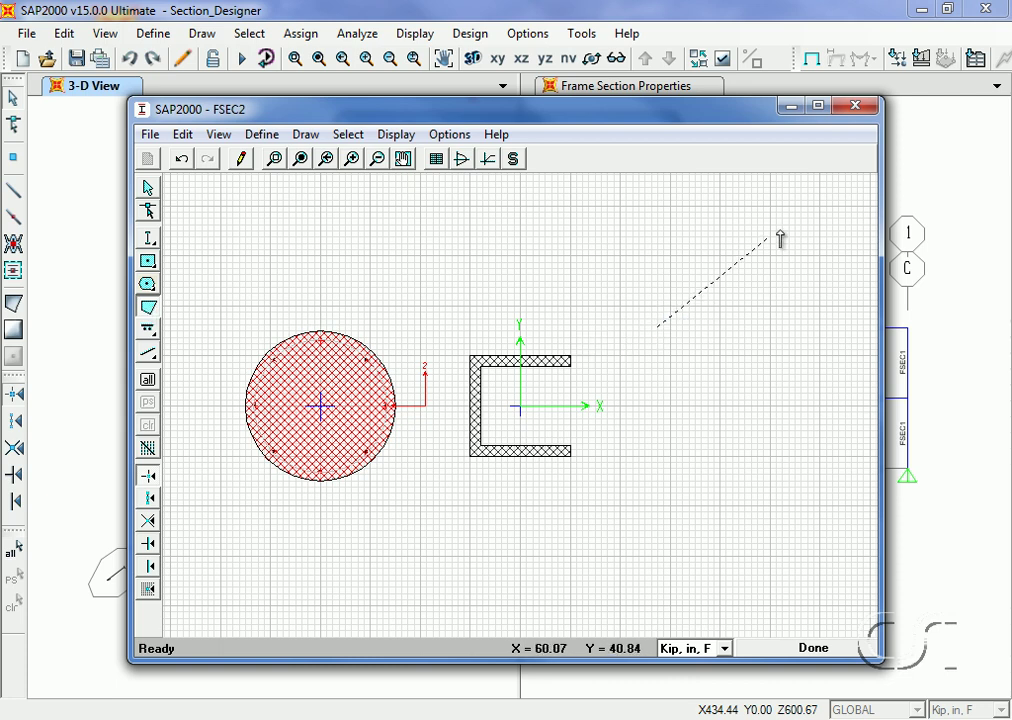
{"action": "left_click", "coordinate": [806, 212]}
{"action": "left_click", "coordinate": [831, 332]}
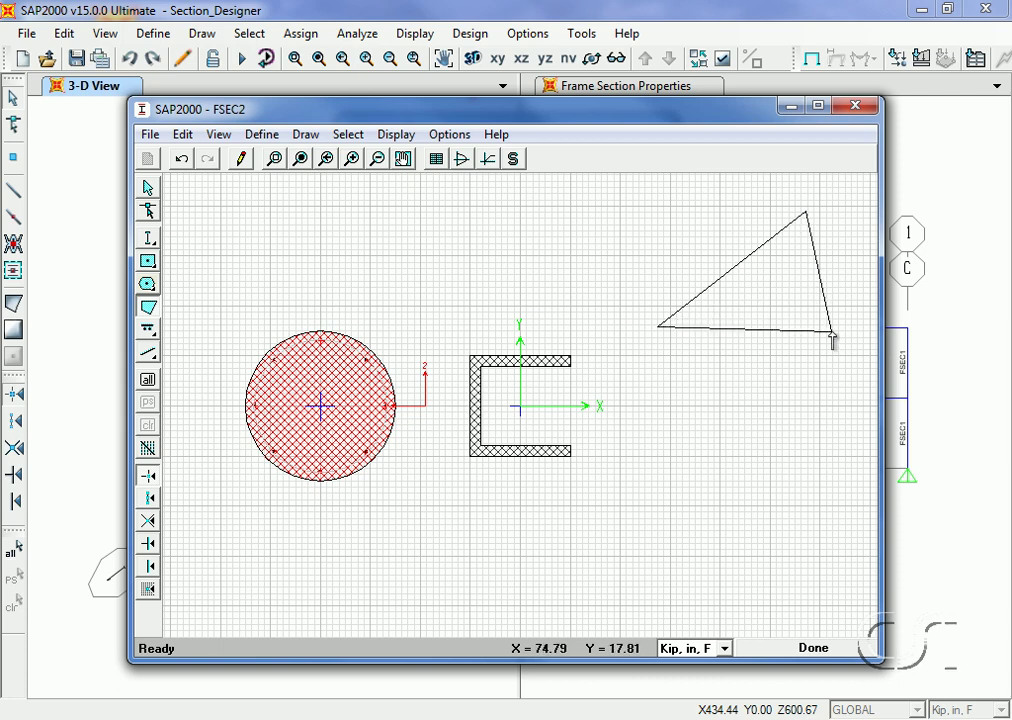
{"action": "left_click", "coordinate": [724, 438]}
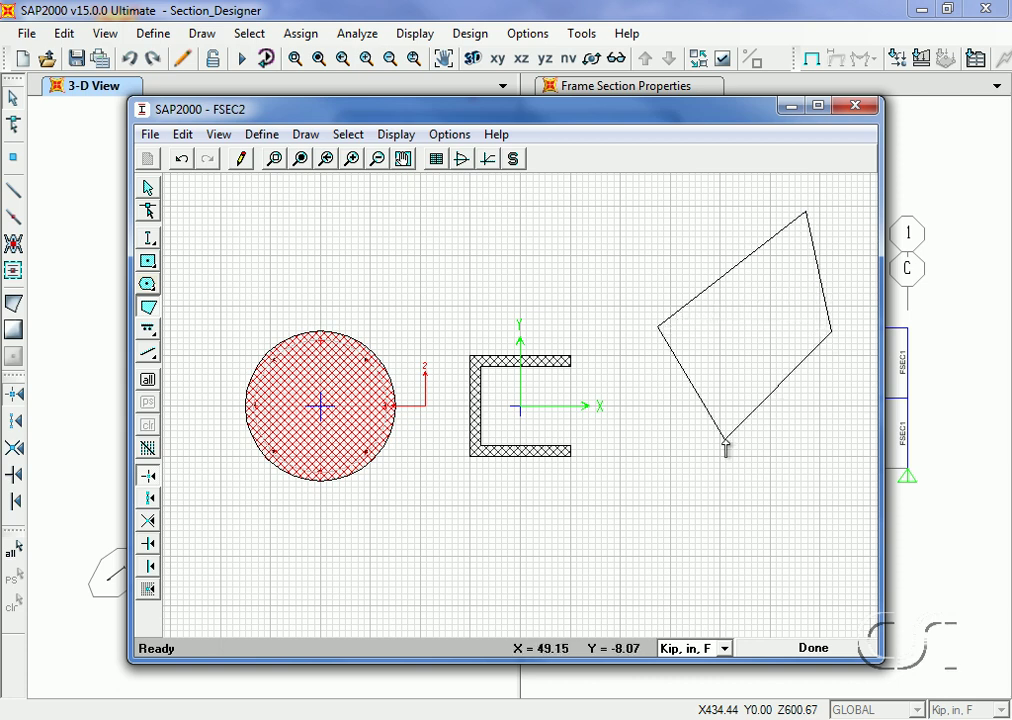
{"action": "double_click", "coordinate": [644, 389]}
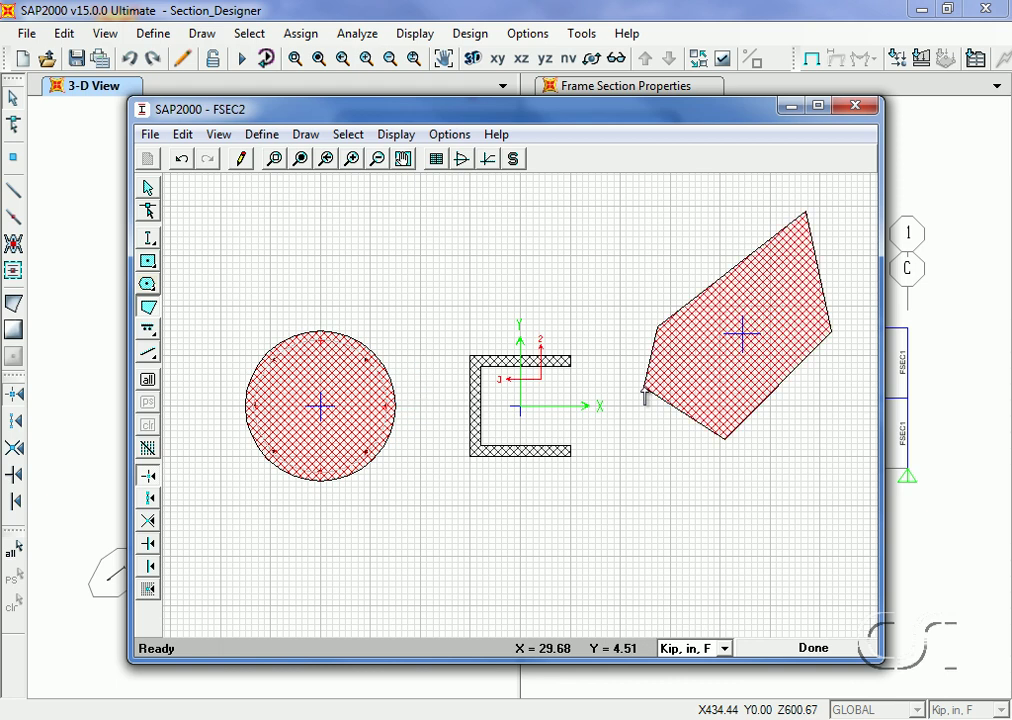
- Turn on reinforcing for the five-sided polygon in its shape properties
{"action": "right_click", "coordinate": [752, 360]}
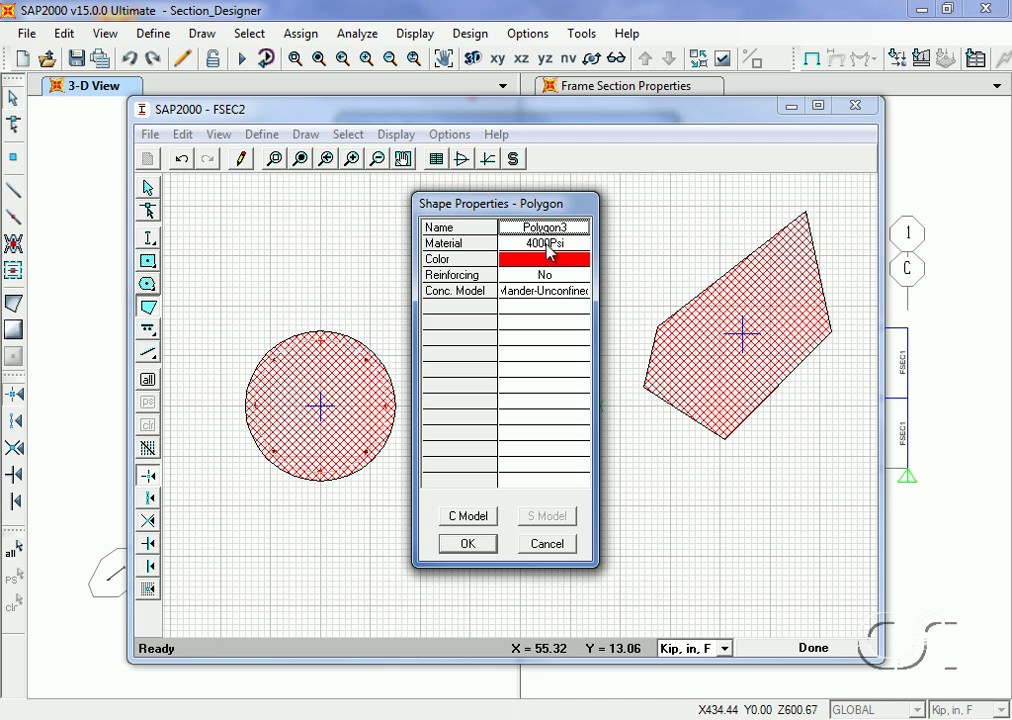
{"action": "left_click", "coordinate": [549, 281]}
{"action": "left_click", "coordinate": [550, 284]}
{"action": "left_click", "coordinate": [543, 298]}
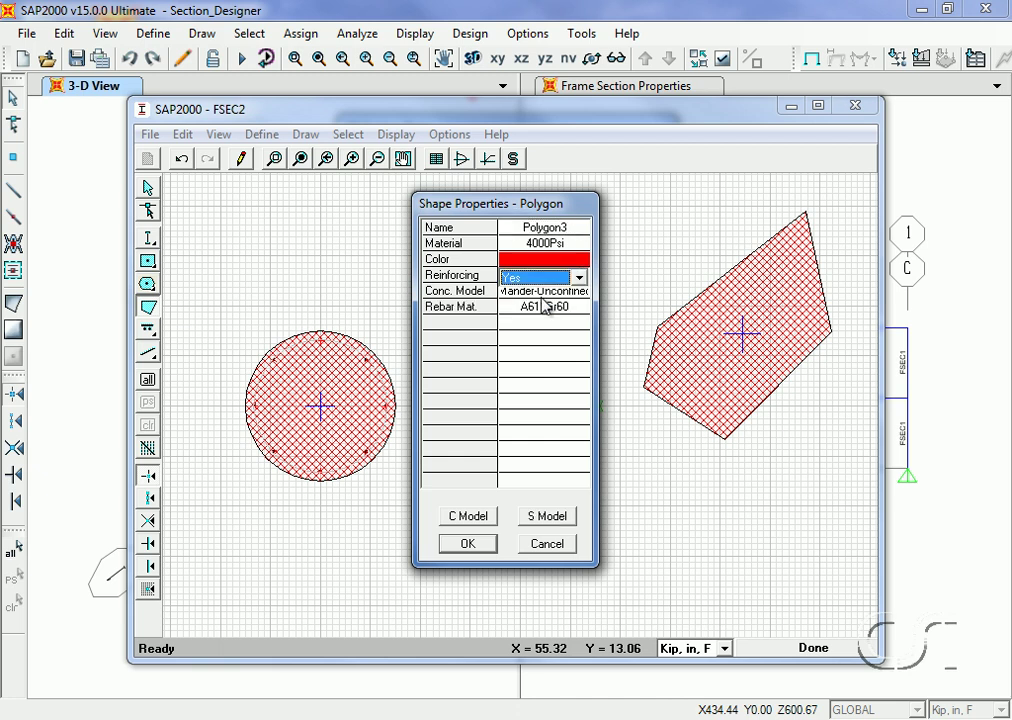
{"action": "left_click", "coordinate": [466, 544]}
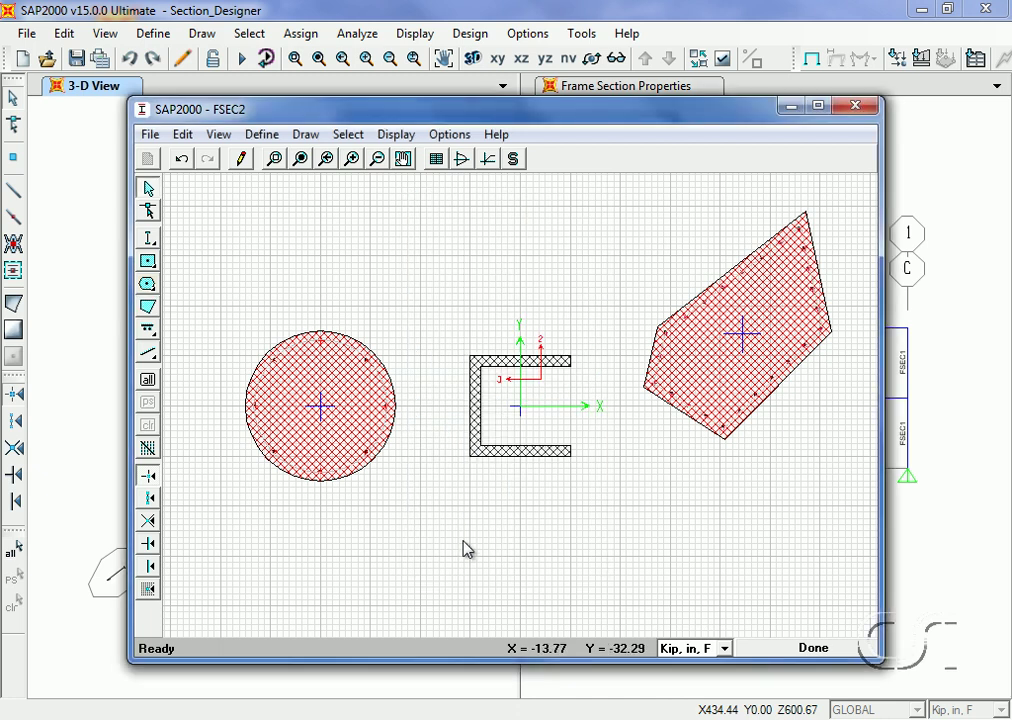
- Move the whole polygon toward negative Y so its lowest vertex sits at about X = 46, Y = -19 in
{"action": "left_click", "coordinate": [149, 211]}
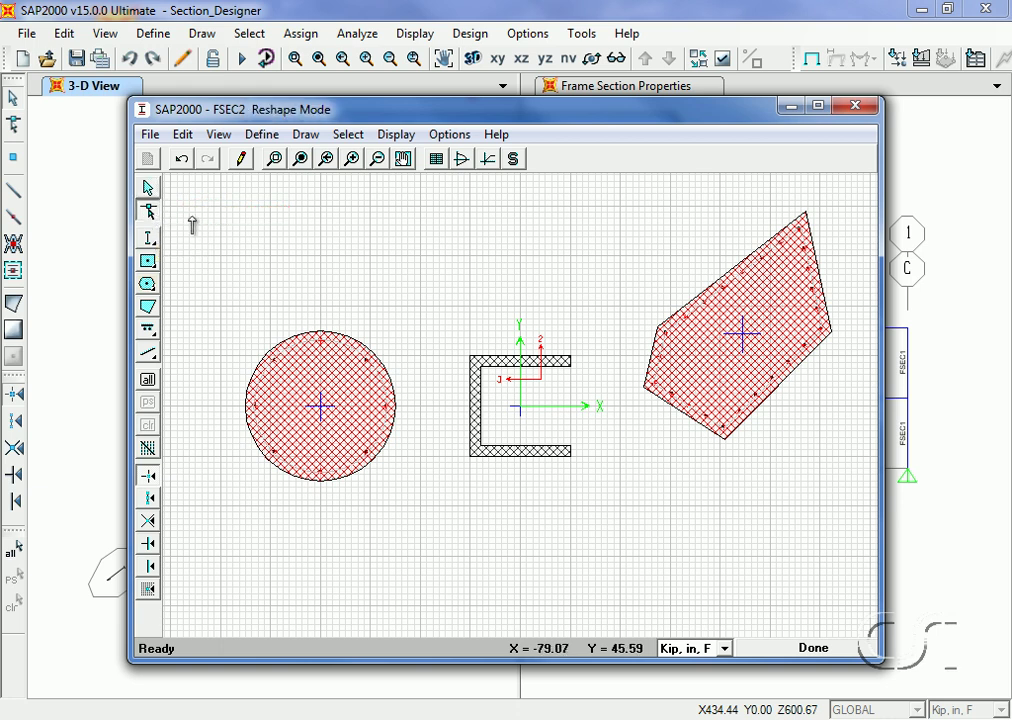
{"action": "left_click", "coordinate": [708, 362]}
{"action": "left_click_drag", "start_coordinate": [708, 362], "coordinate": [697, 410]}
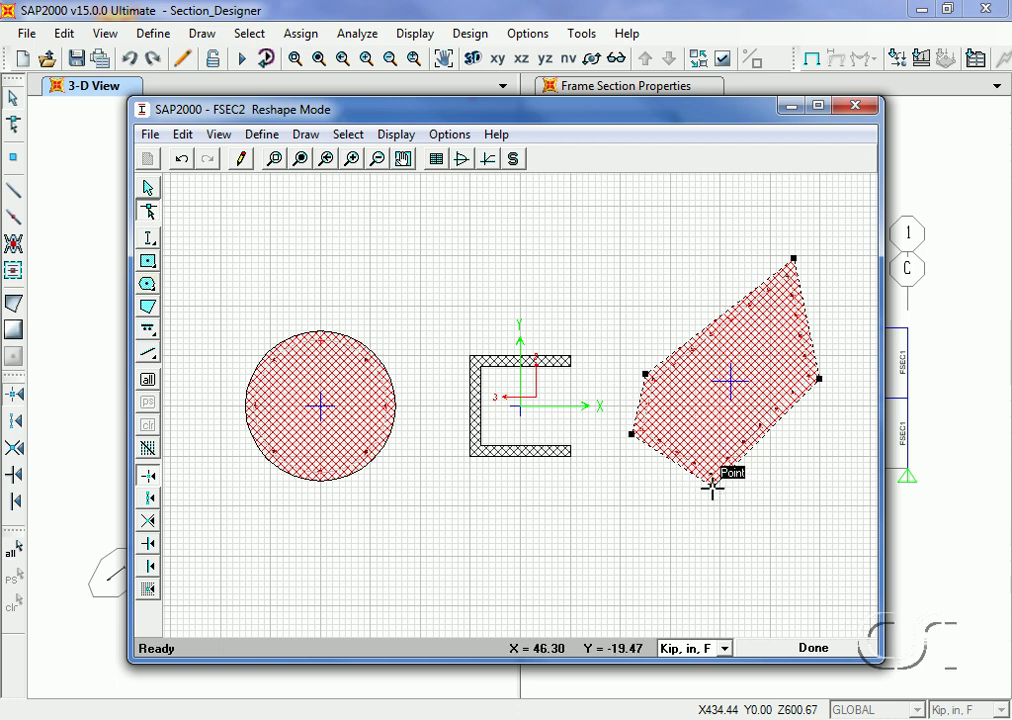
- Reshape the polygon by pulling its lowest vertex farther down and placing the vertex nearest the channel's upper flange at about X = 28.26, Y = 18.05 in
{"action": "left_click_drag", "start_coordinate": [711, 487], "coordinate": [689, 530]}
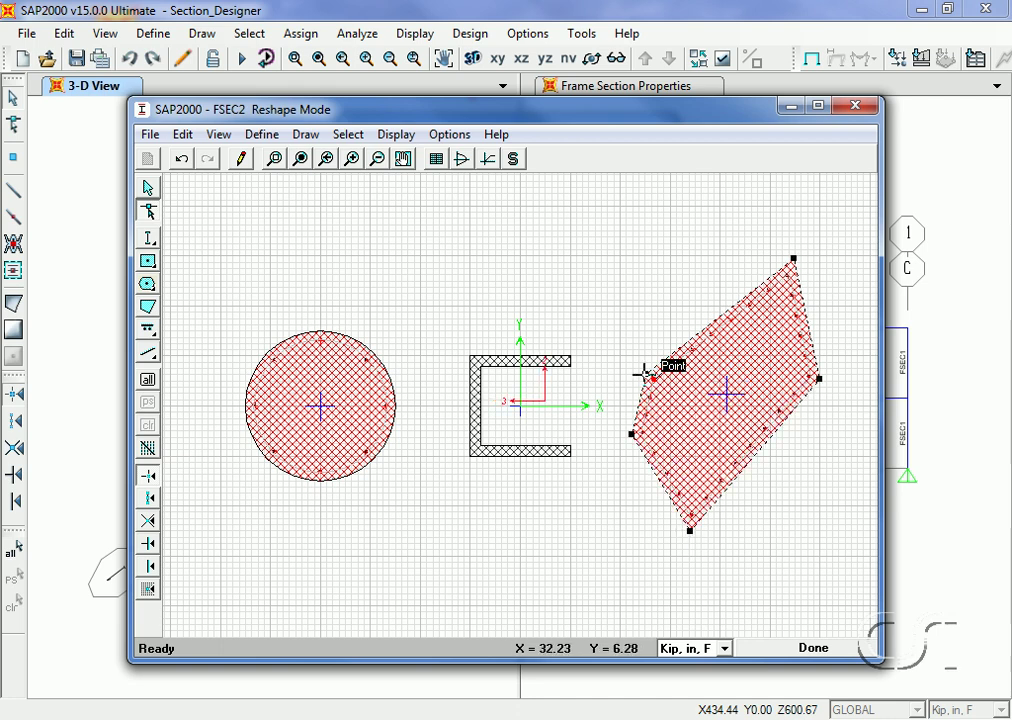
{"action": "left_click_drag", "start_coordinate": [645, 380], "coordinate": [636, 330]}
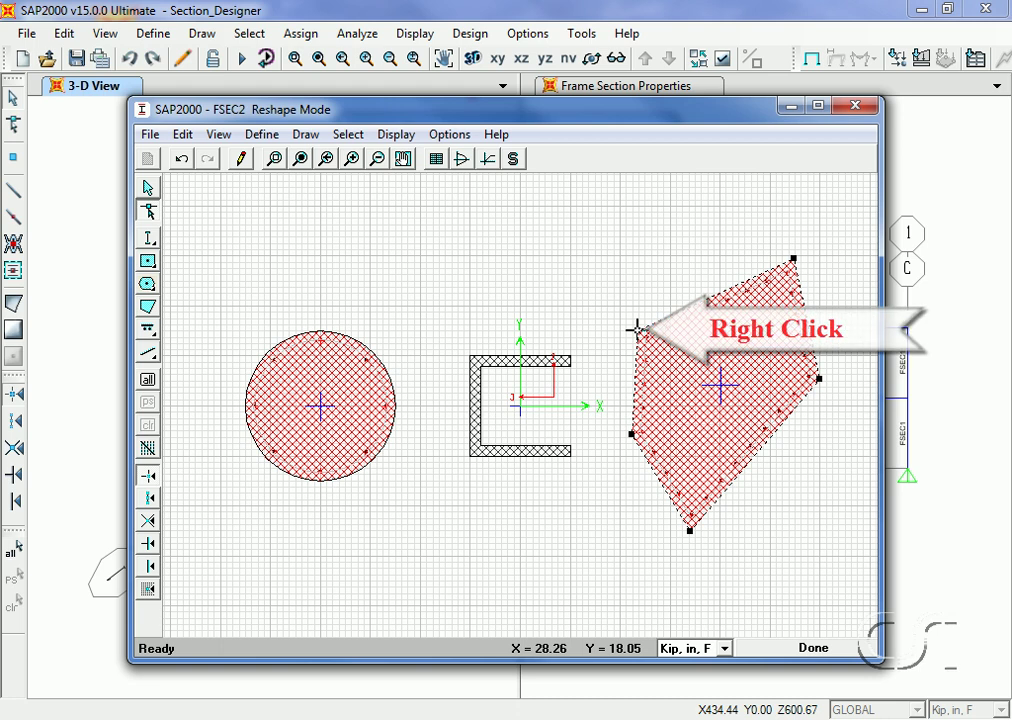
{"action": "right_click", "coordinate": [636, 329]}
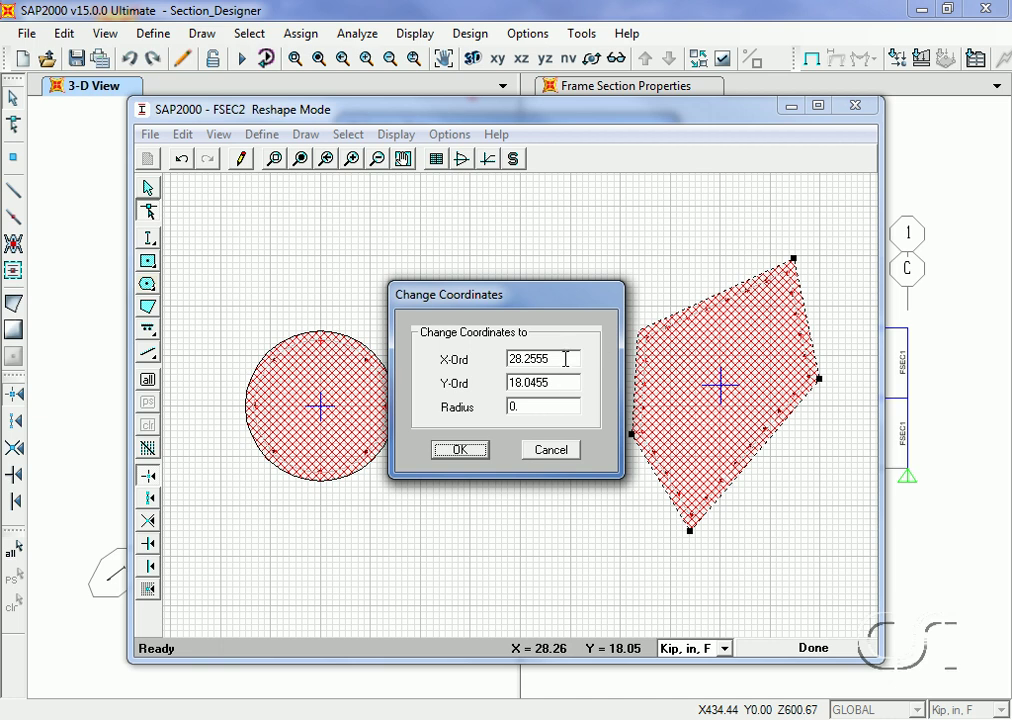
{"action": "left_click", "coordinate": [472, 452]}
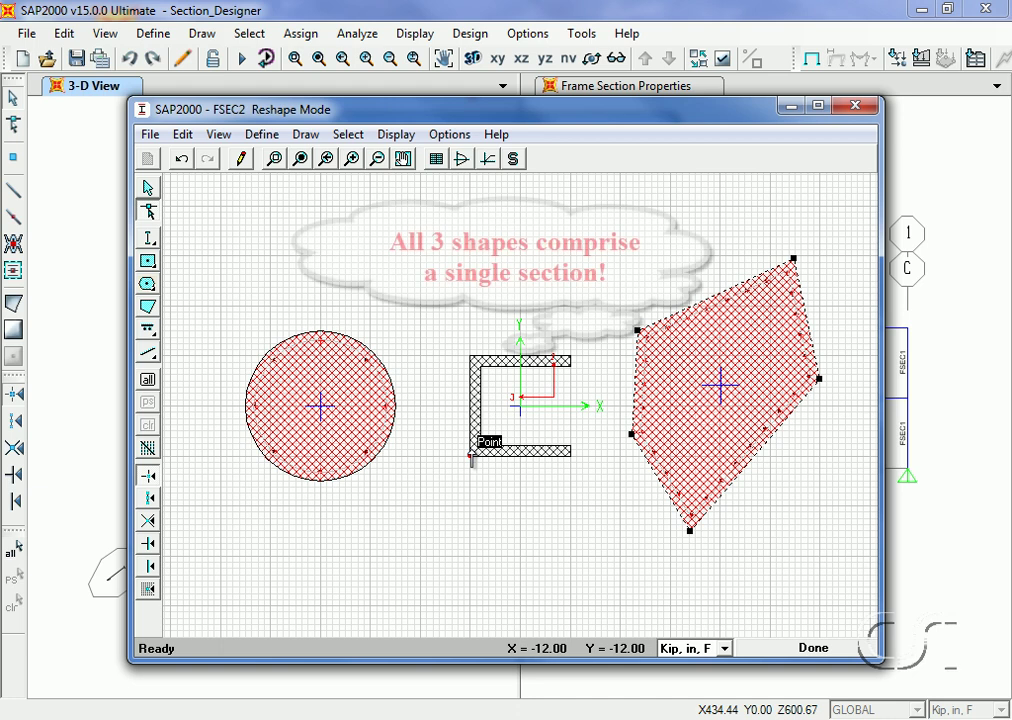
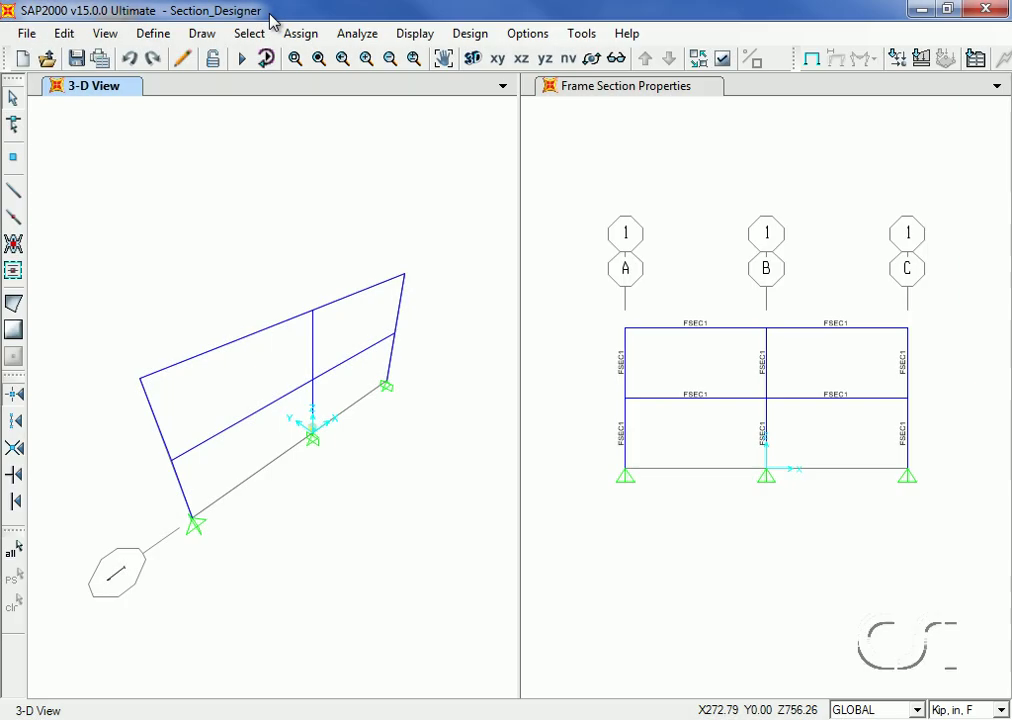
- Add a new frame section property of type Other using Section Designer
{"action": "left_click", "coordinate": [150, 33]}
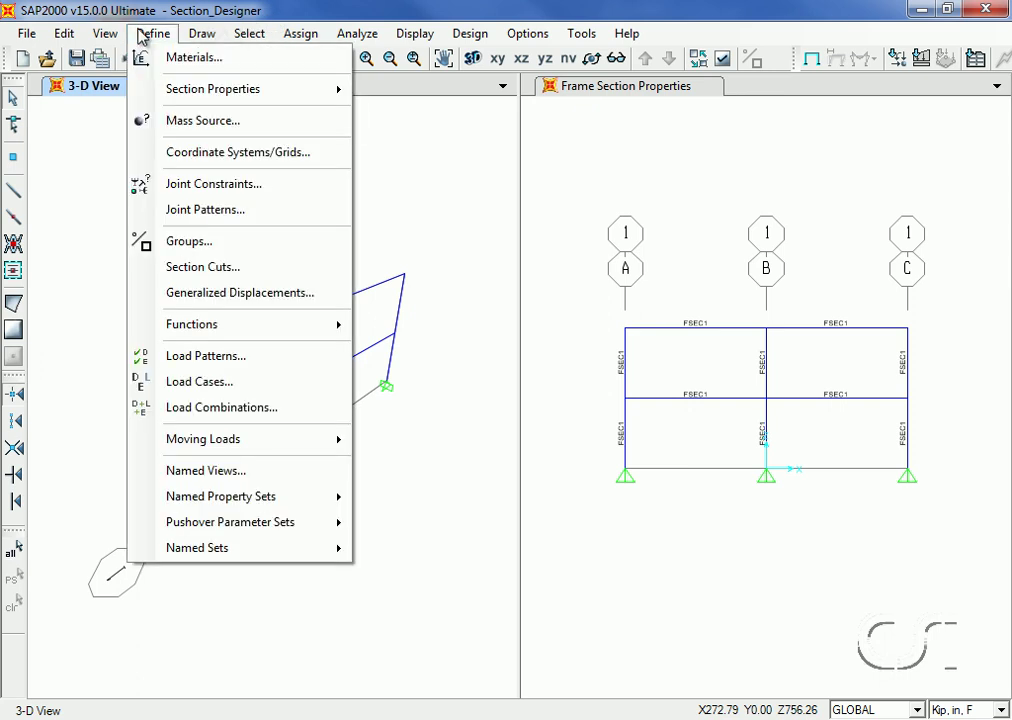
{"action": "mouse_move", "coordinate": [181, 95]}
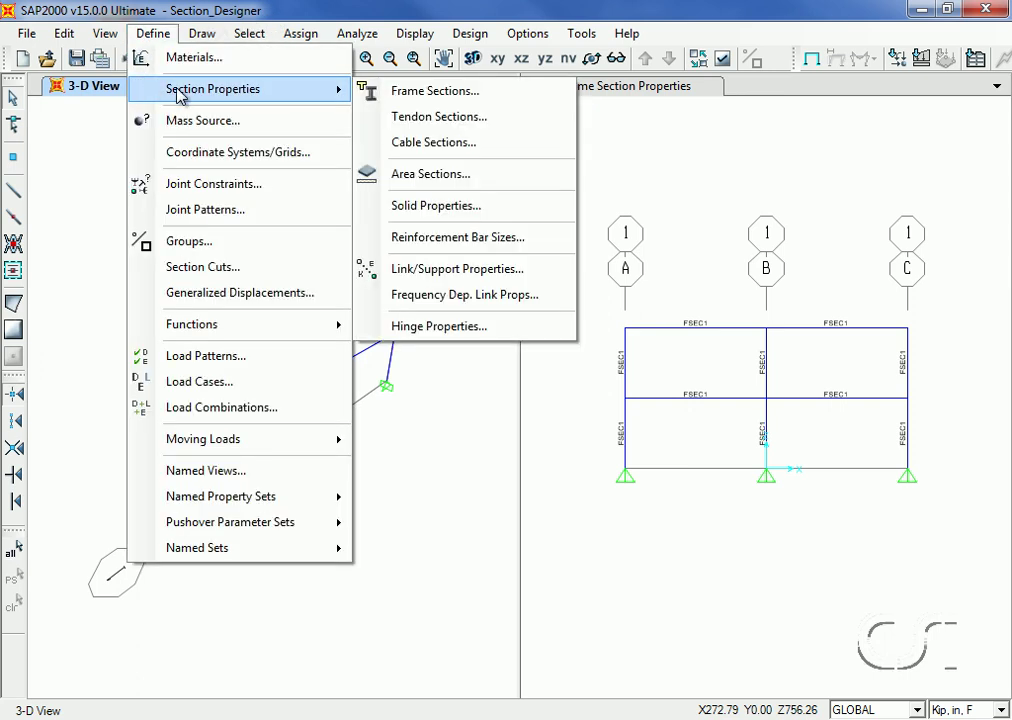
{"action": "left_click", "coordinate": [493, 97]}
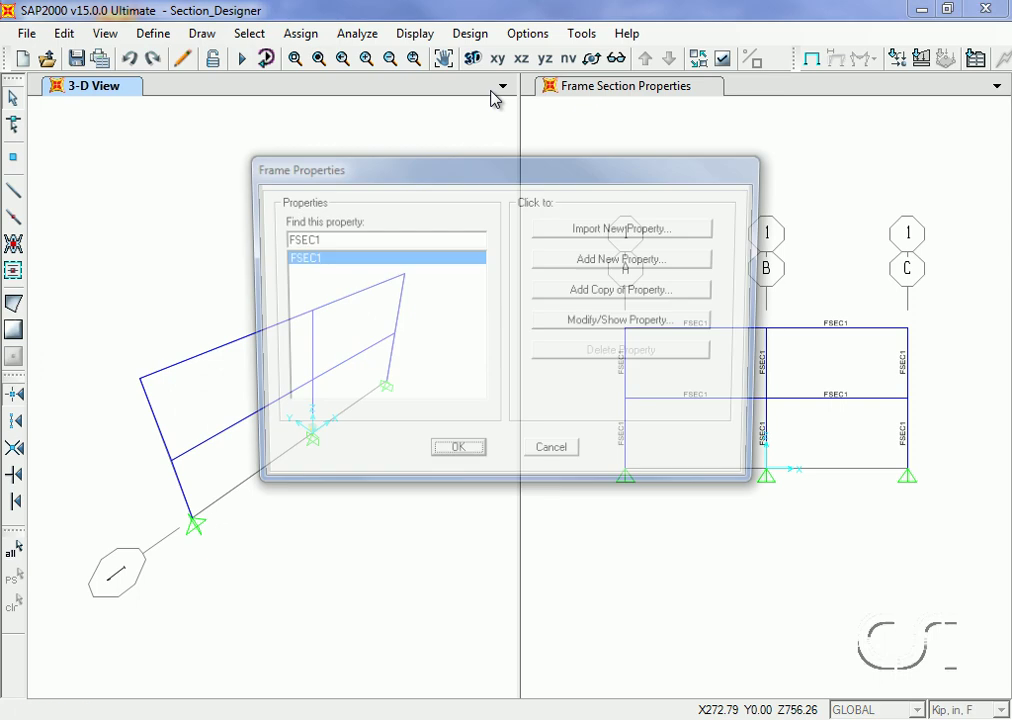
{"action": "left_click", "coordinate": [610, 262]}
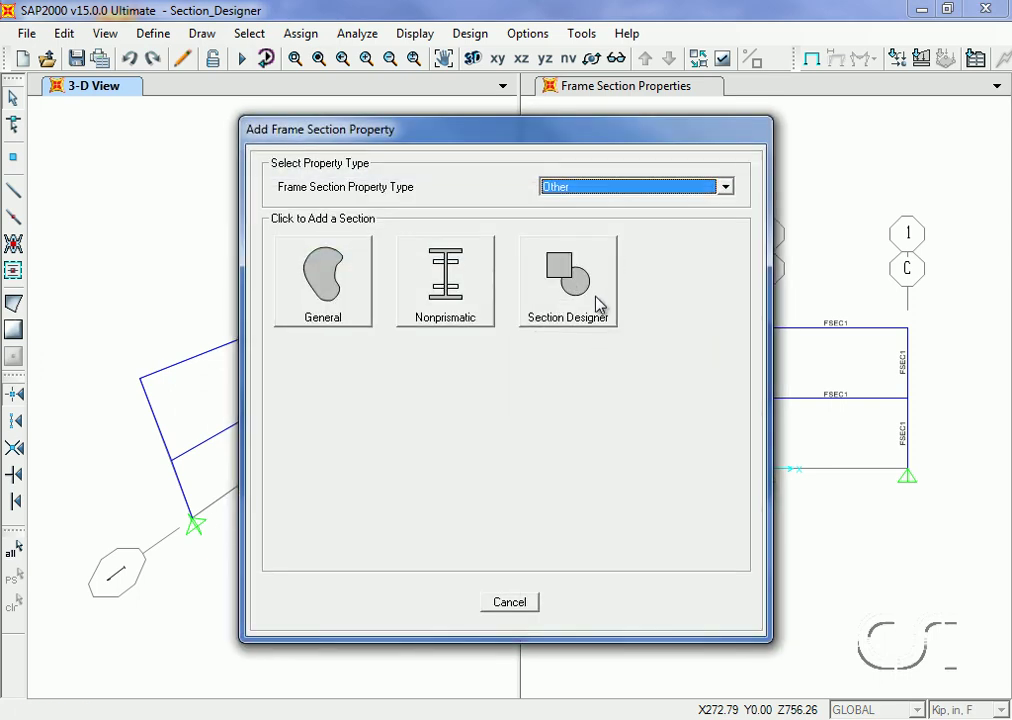
{"action": "left_click", "coordinate": [598, 305]}
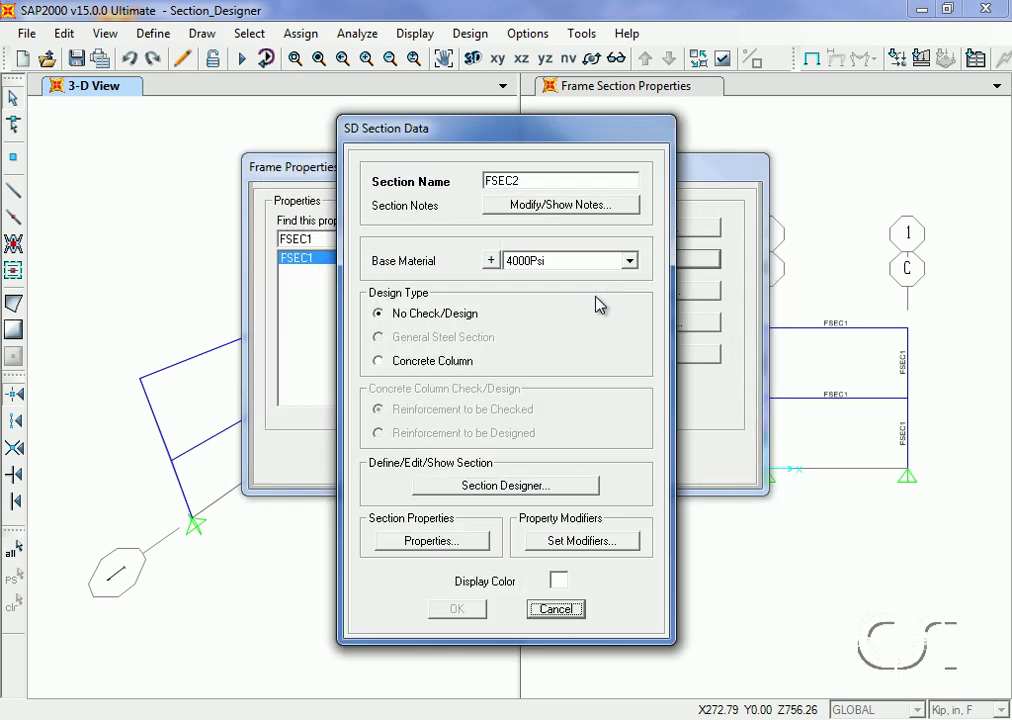
- Name the section SD, set its design type to Concrete Column, and open it for drawing in Section Designer
{"action": "double_click", "coordinate": [528, 181]}
{"action": "type", "text": "SD"}
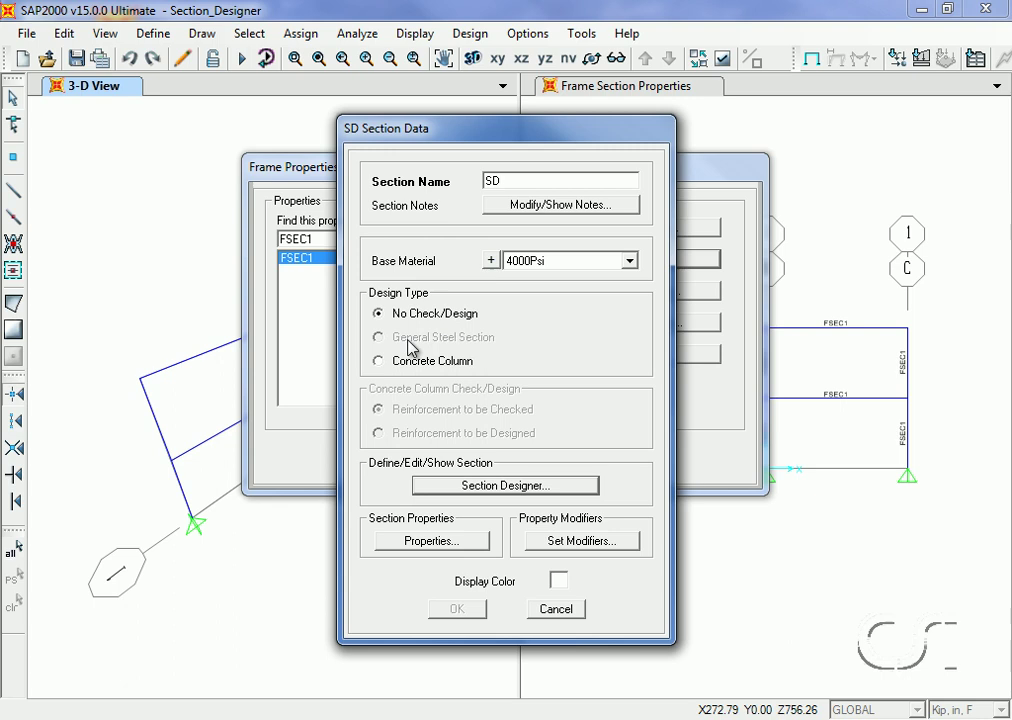
{"action": "left_click", "coordinate": [379, 362]}
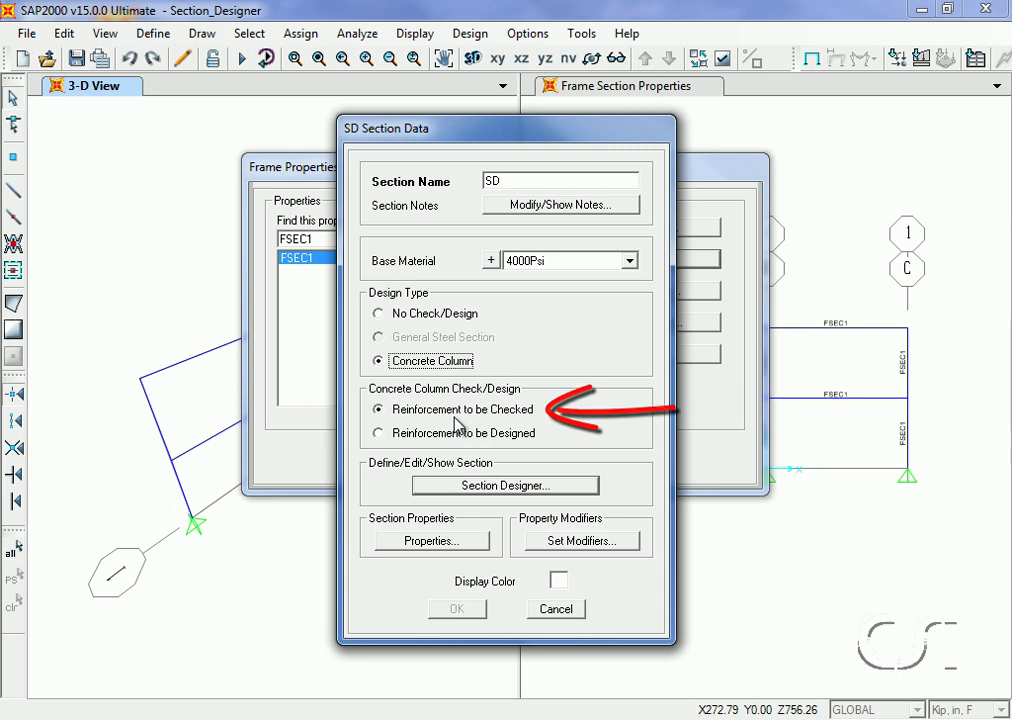
{"action": "left_click", "coordinate": [546, 490]}
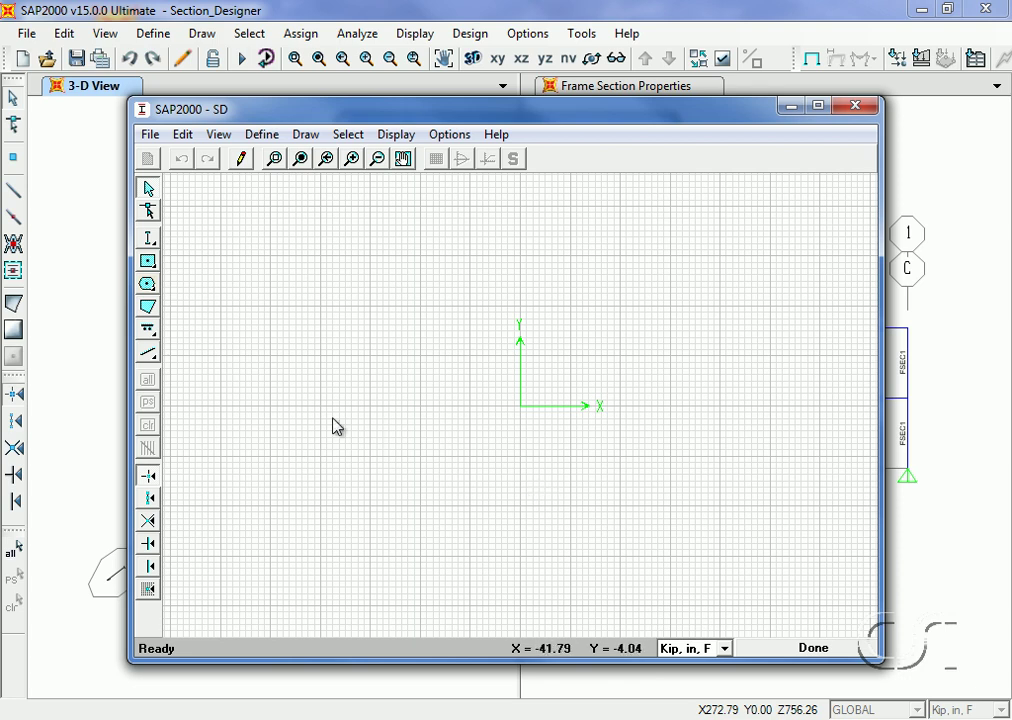
- Draw a solid rectangle centred at the origin of the section
{"action": "mouse_move", "coordinate": [157, 270]}
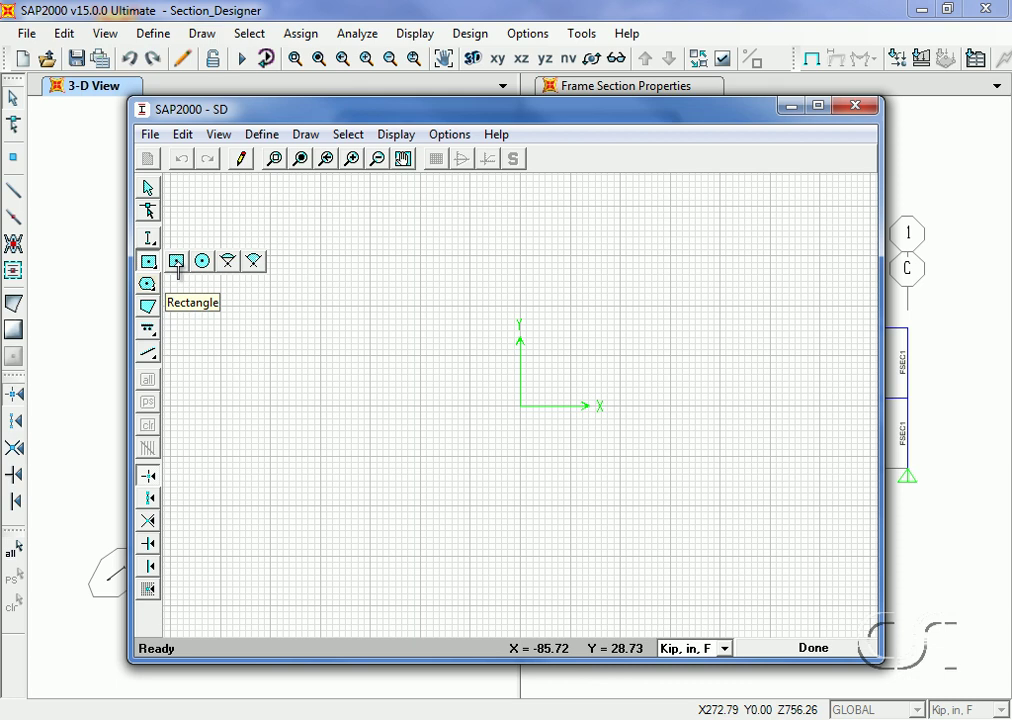
{"action": "left_click", "coordinate": [177, 264]}
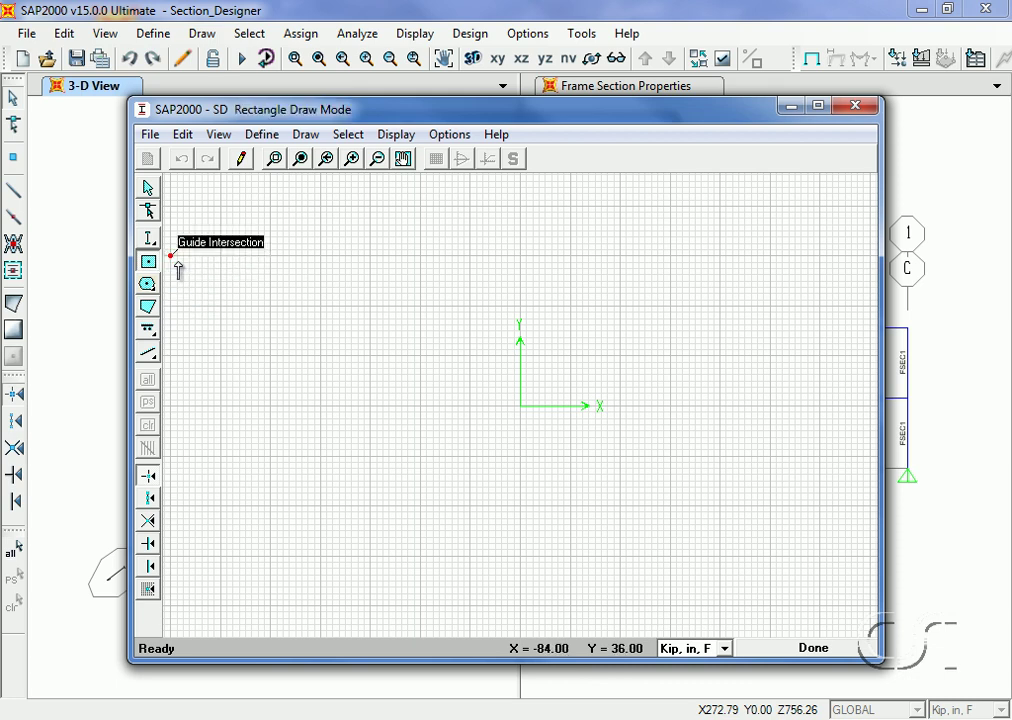
{"action": "left_click", "coordinate": [520, 406]}
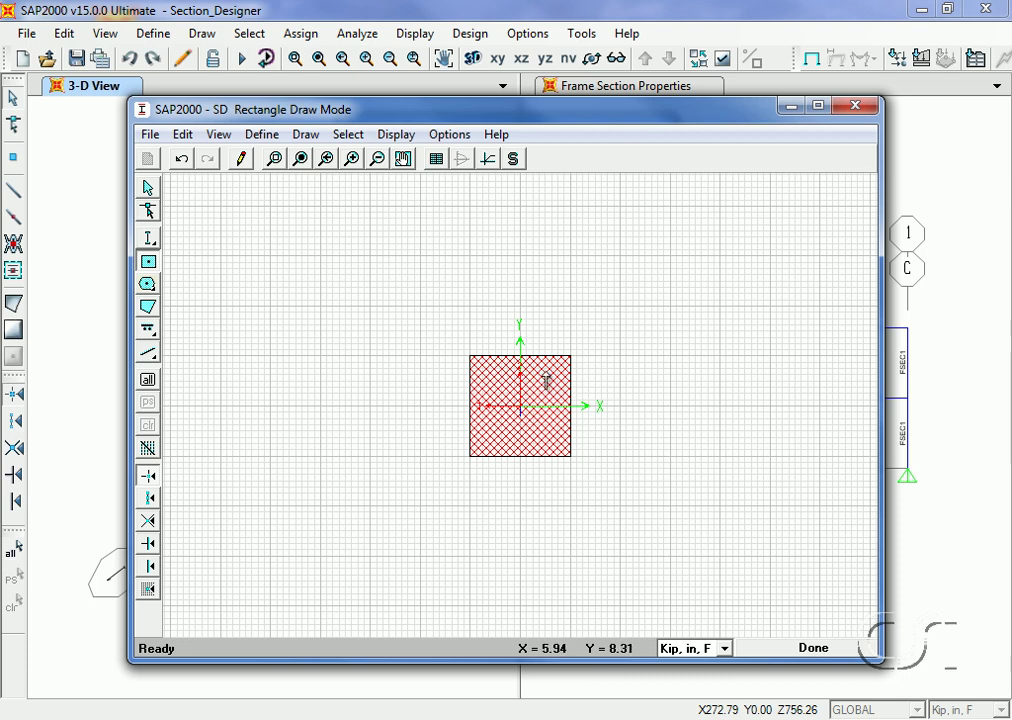
- Set the rectangle's height to 16 in and width to 12 in, and turn its reinforcing on
{"action": "right_click", "coordinate": [546, 382]}
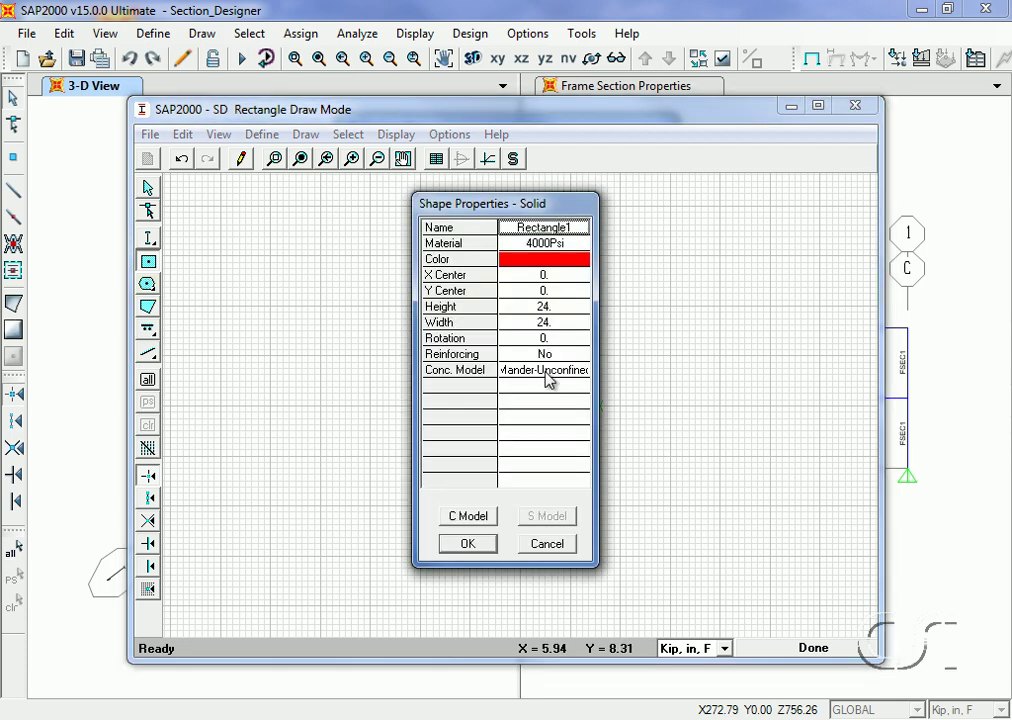
{"action": "mouse_move", "coordinate": [508, 205]}
{"action": "left_mouse_down"}
{"action": "mouse_move", "coordinate": [495, 215]}
{"action": "mouse_move", "coordinate": [332, 206]}
{"action": "left_mouse_up"}
{"action": "left_click", "coordinate": [375, 310]}
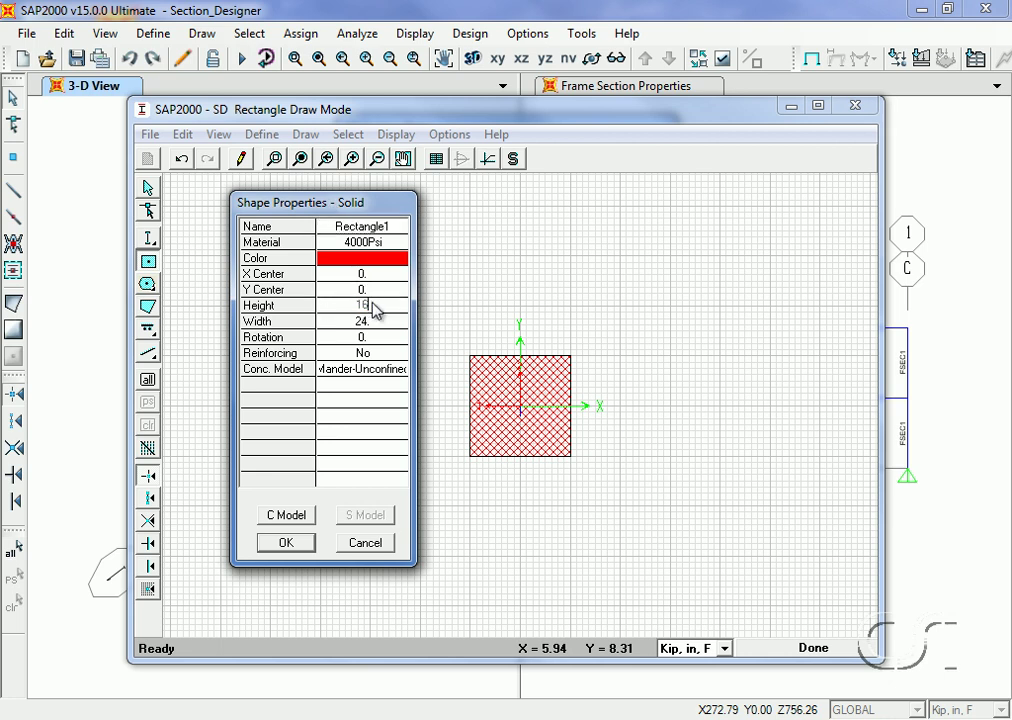
{"action": "left_click", "coordinate": [373, 322]}
{"action": "type", "text": "12"}
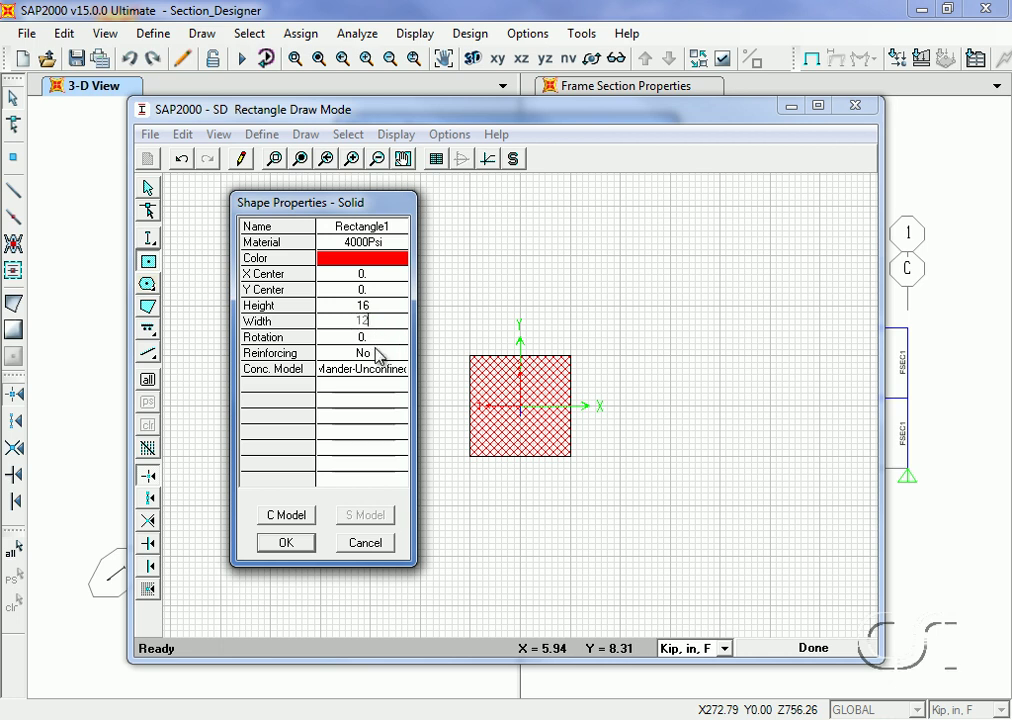
{"action": "left_click", "coordinate": [380, 355]}
{"action": "left_click", "coordinate": [382, 356]}
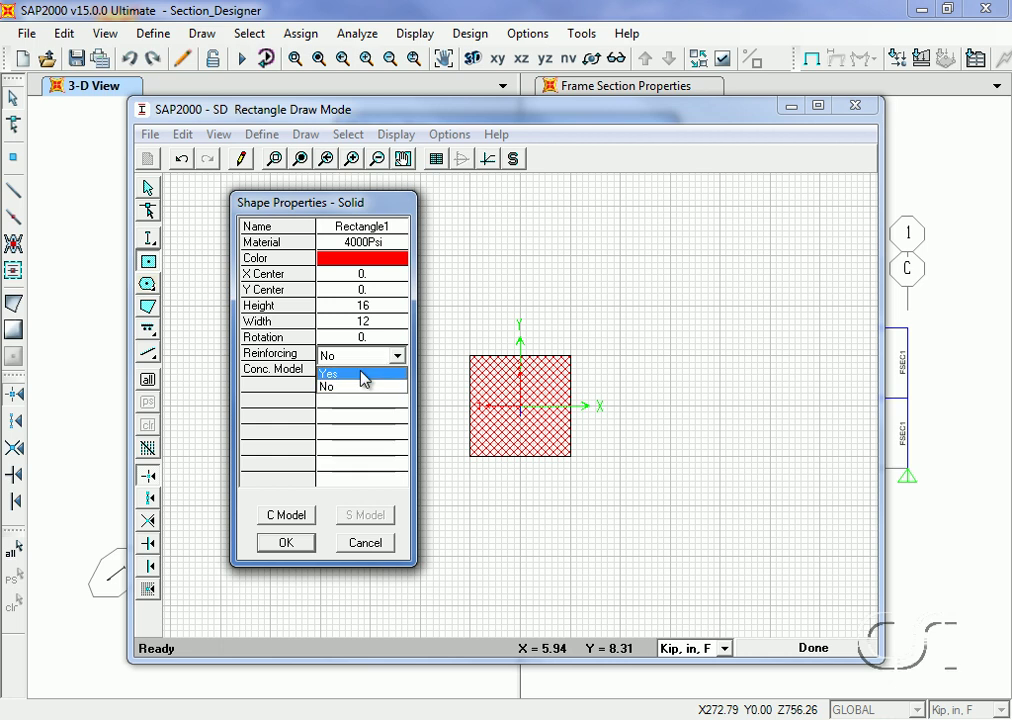
{"action": "left_click", "coordinate": [360, 372]}
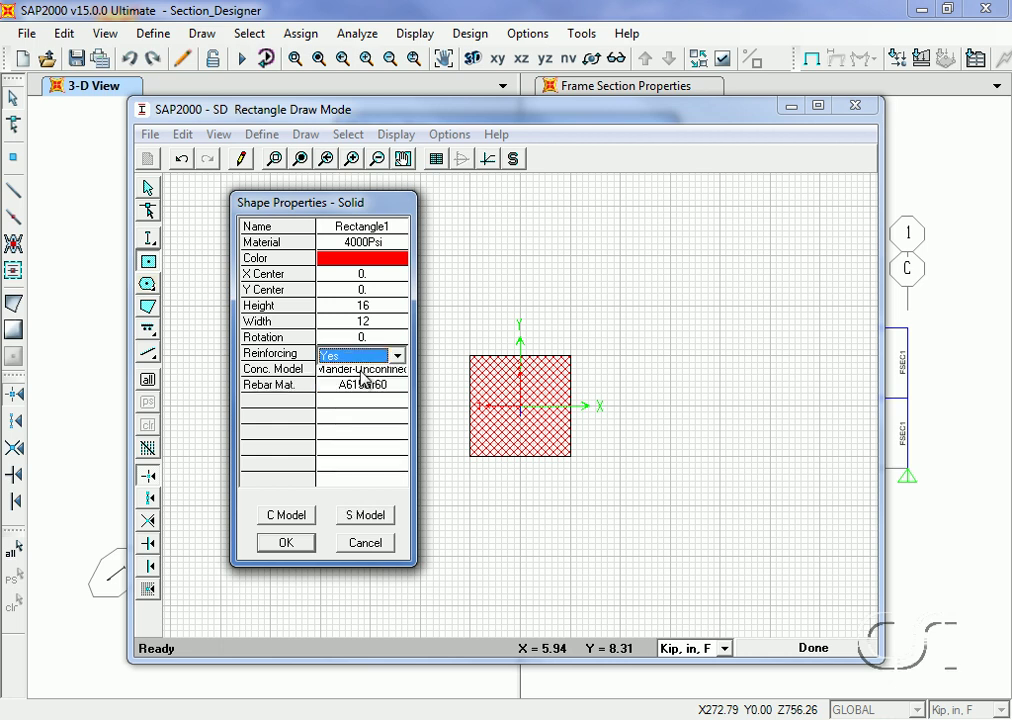
{"action": "left_click", "coordinate": [286, 543]}
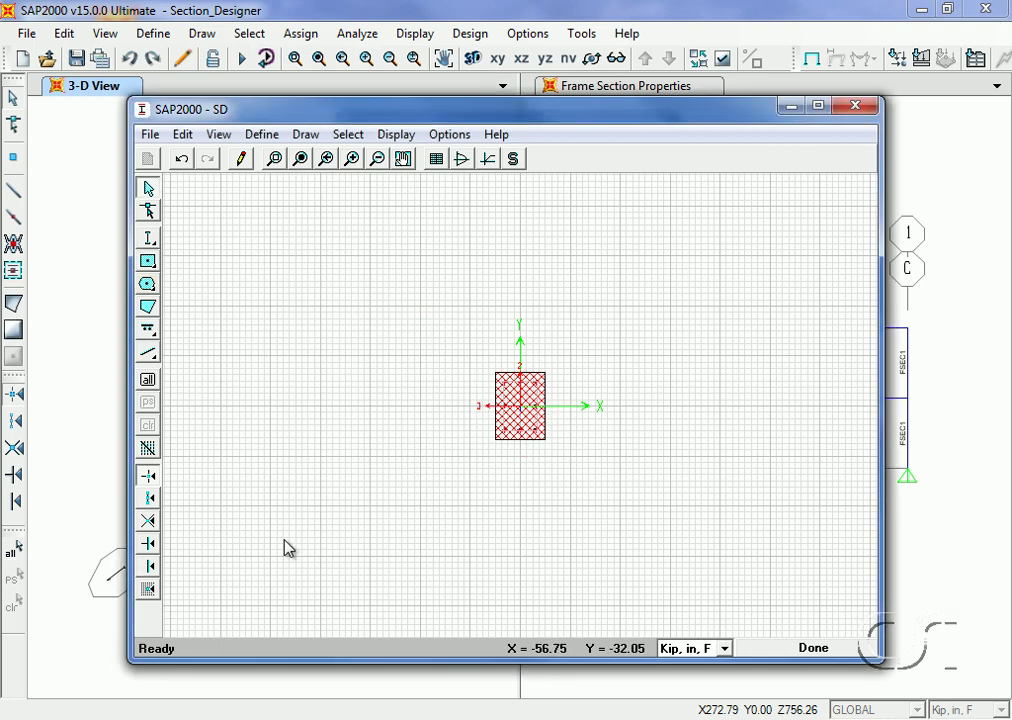
- Set the rectangle's edge reinforcing bar cover to 1.5 in and apply it to all edges
{"action": "left_click", "coordinate": [300, 159]}
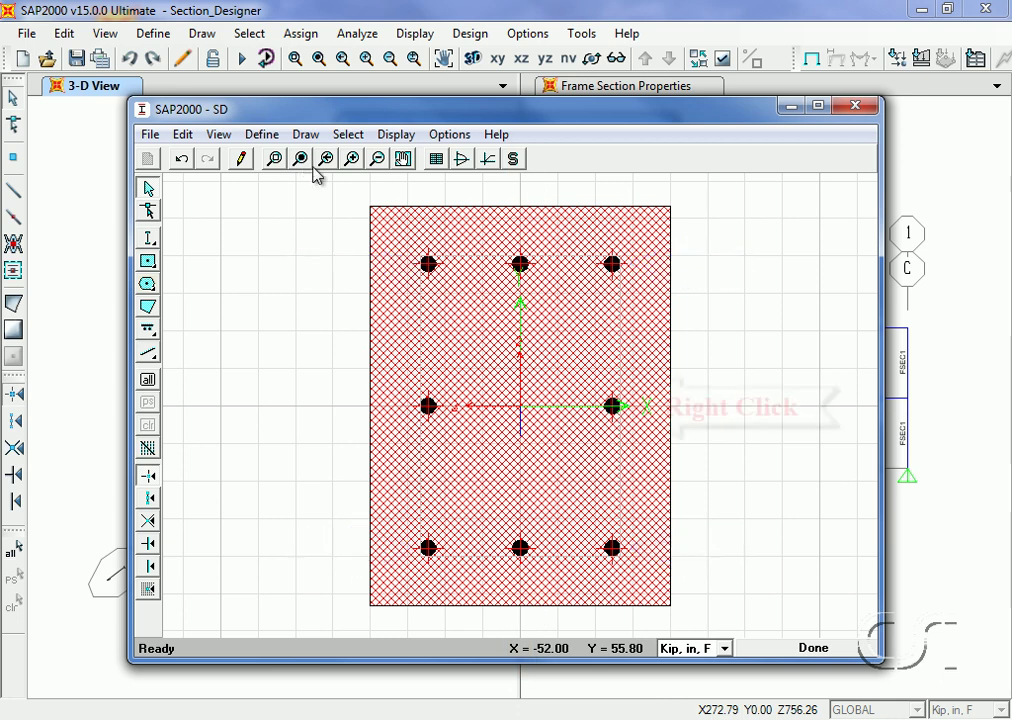
{"action": "right_click", "coordinate": [613, 410]}
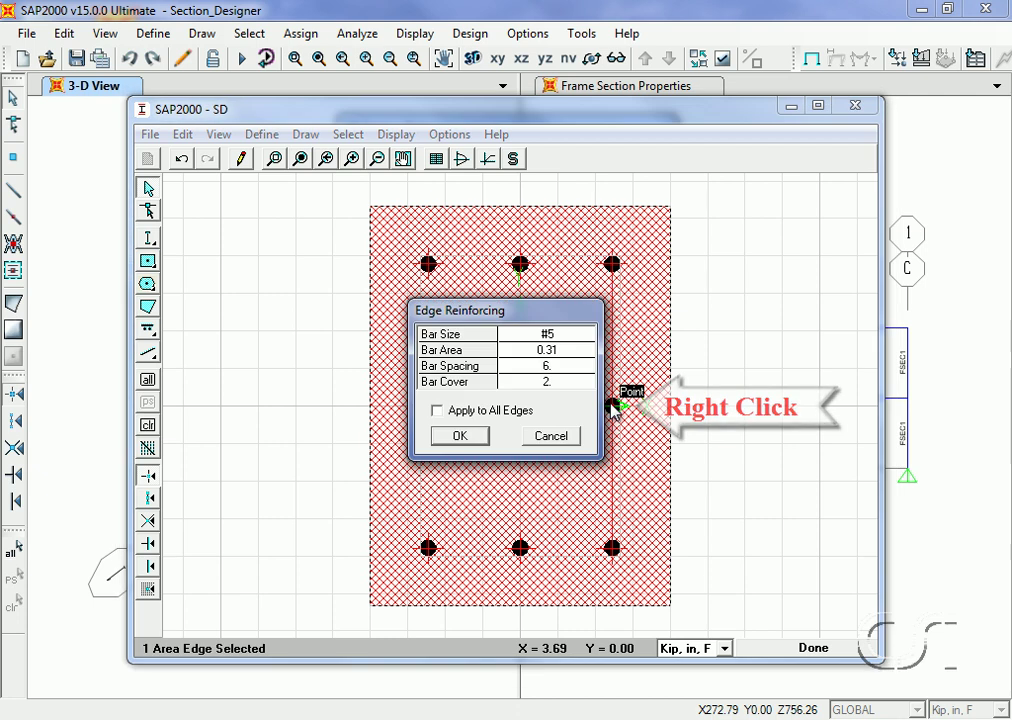
{"action": "double_click", "coordinate": [558, 382]}
{"action": "type", "text": "1.5"}
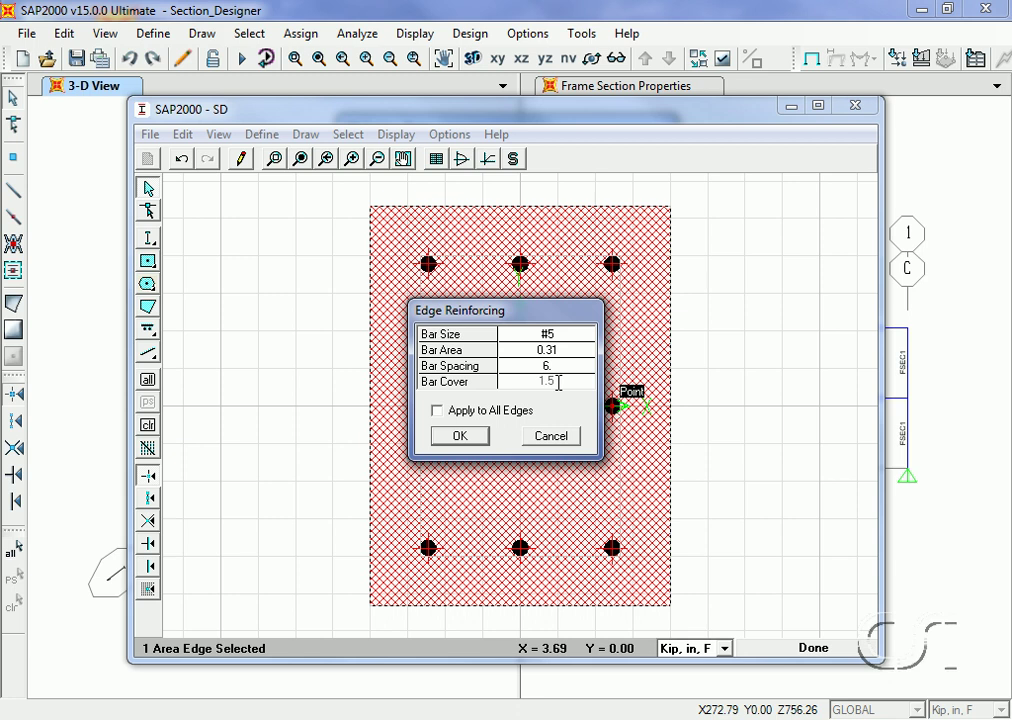
{"action": "left_click", "coordinate": [437, 411]}
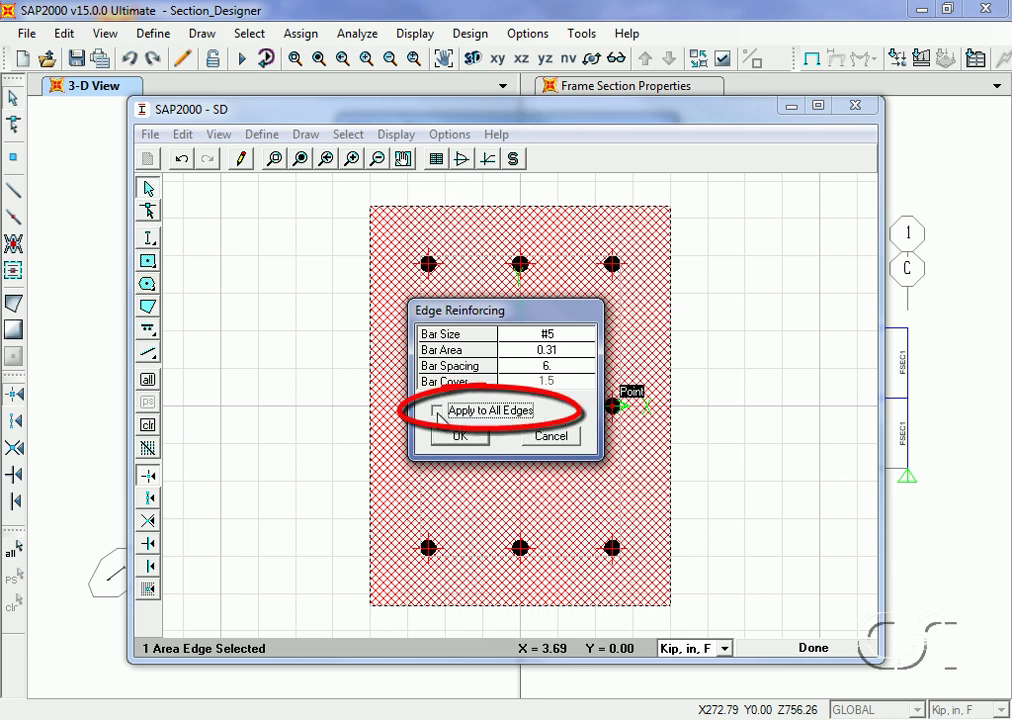
{"action": "left_click", "coordinate": [462, 437]}
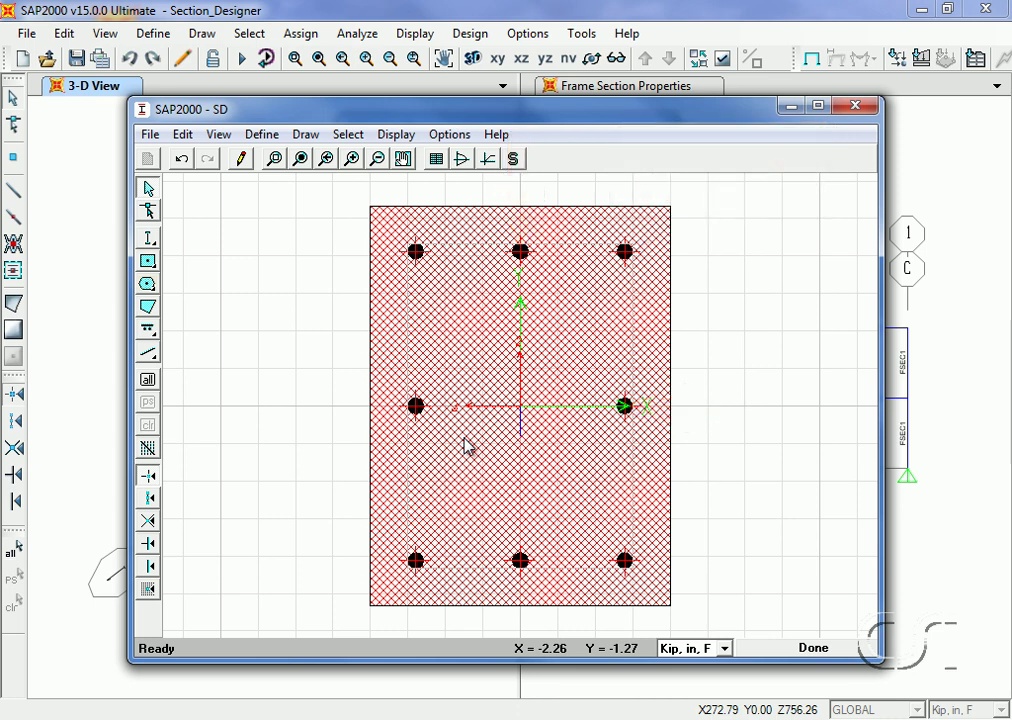
- Set the section's top edge reinforcing to bar size NONE with a bar cover of 1 in
{"action": "right_click", "coordinate": [521, 258]}
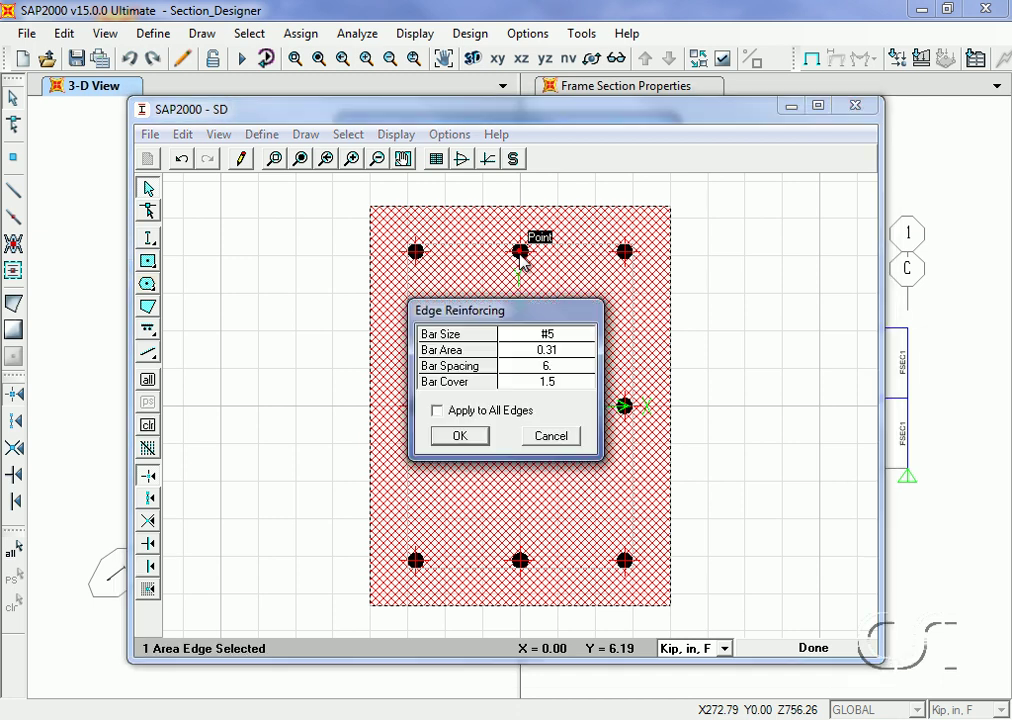
{"action": "left_click", "coordinate": [546, 337]}
{"action": "left_click", "coordinate": [546, 340]}
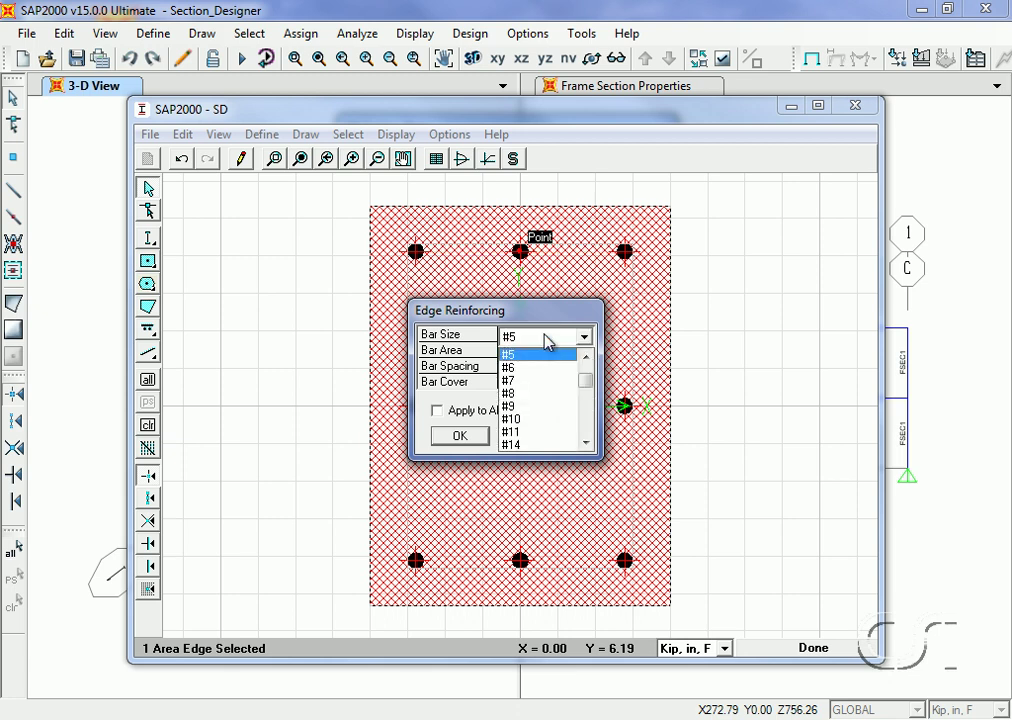
{"action": "scroll", "coordinate": [585, 390], "scroll_direction": "down", "scroll_amount": 1}
{"action": "left_click_drag", "start_coordinate": [585, 390], "coordinate": [584, 444]}
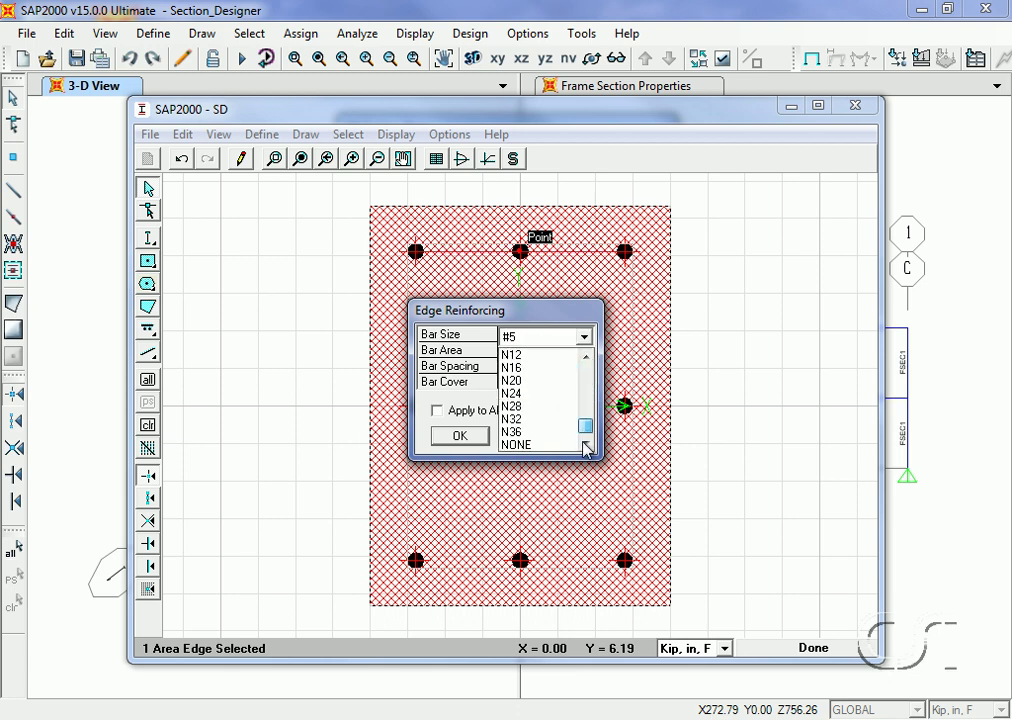
{"action": "left_click", "coordinate": [545, 445]}
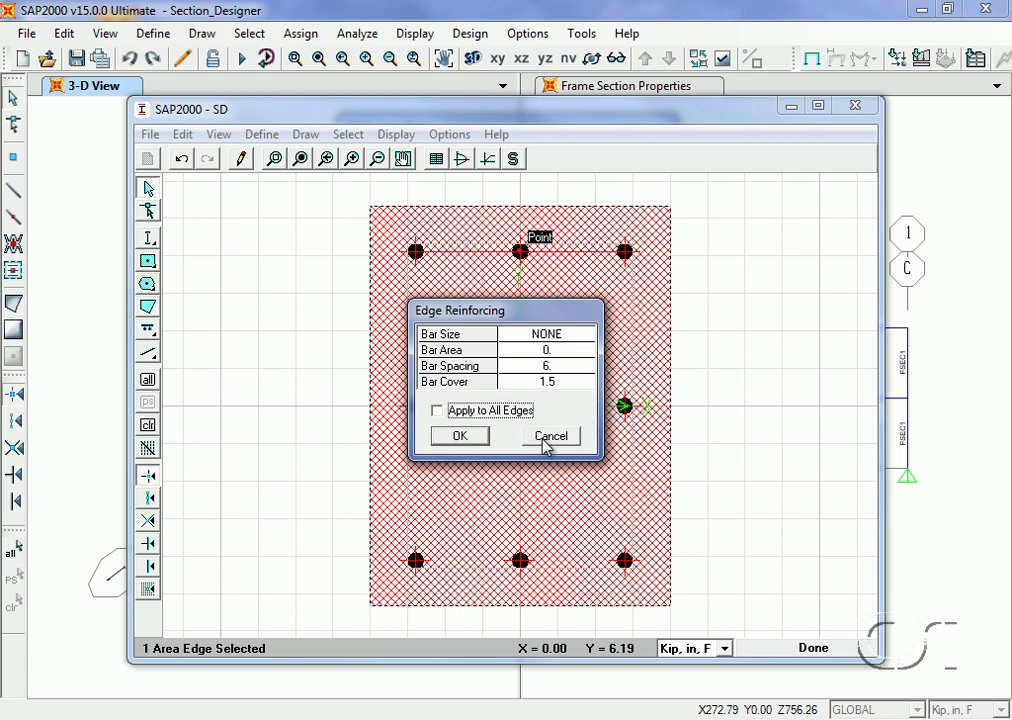
{"action": "left_click", "coordinate": [546, 382]}
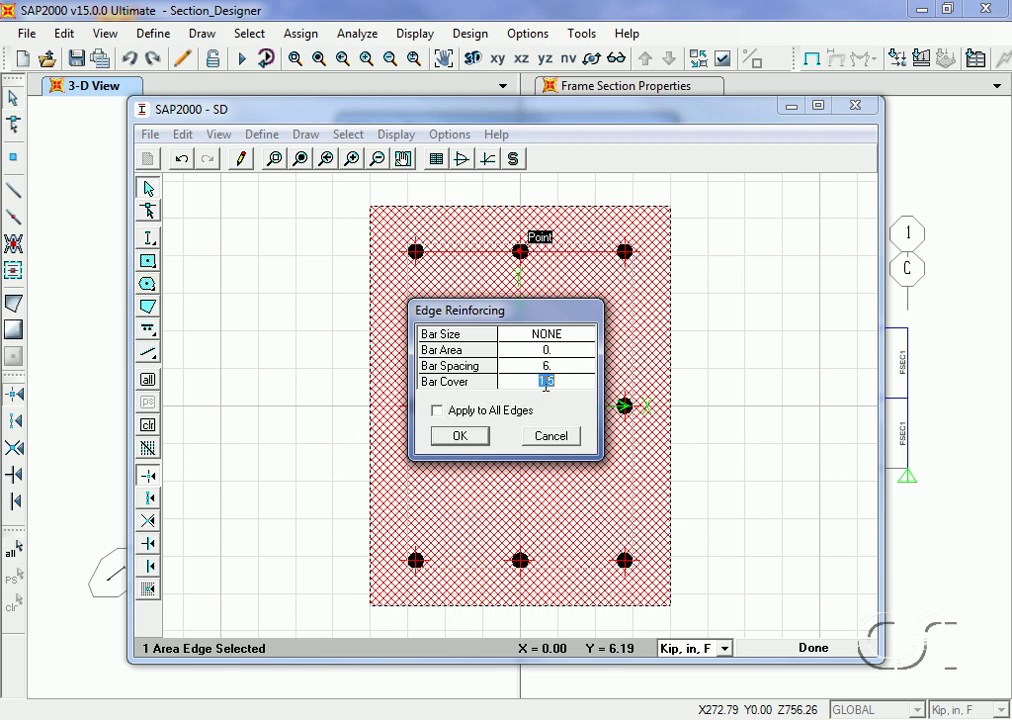
{"action": "type", "text": "1"}
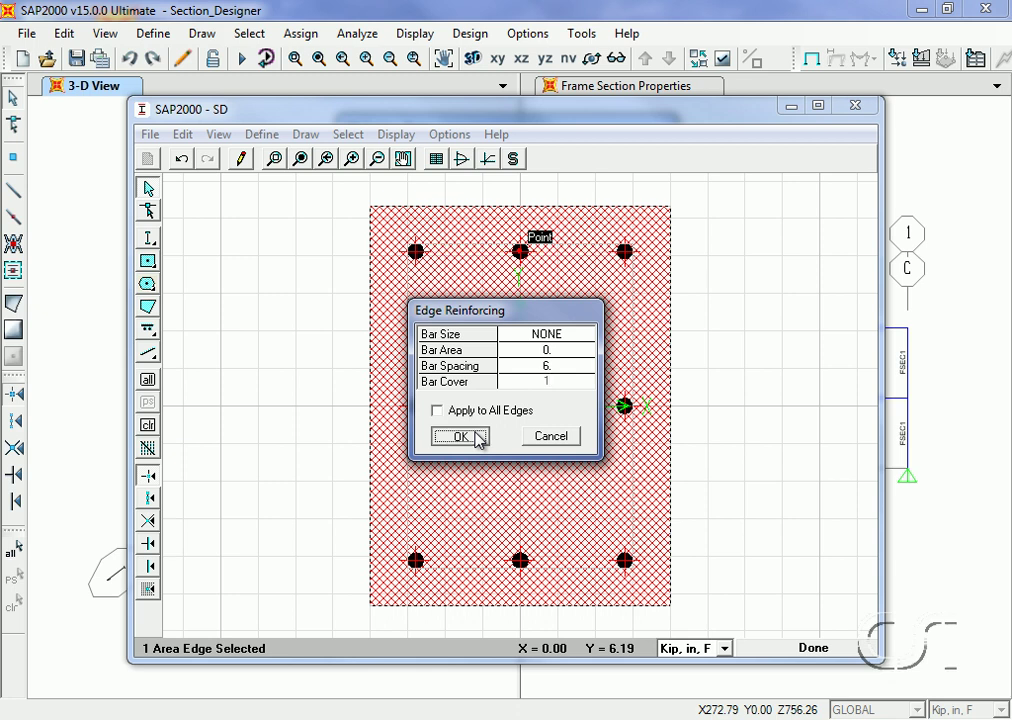
{"action": "left_click", "coordinate": [459, 436]}
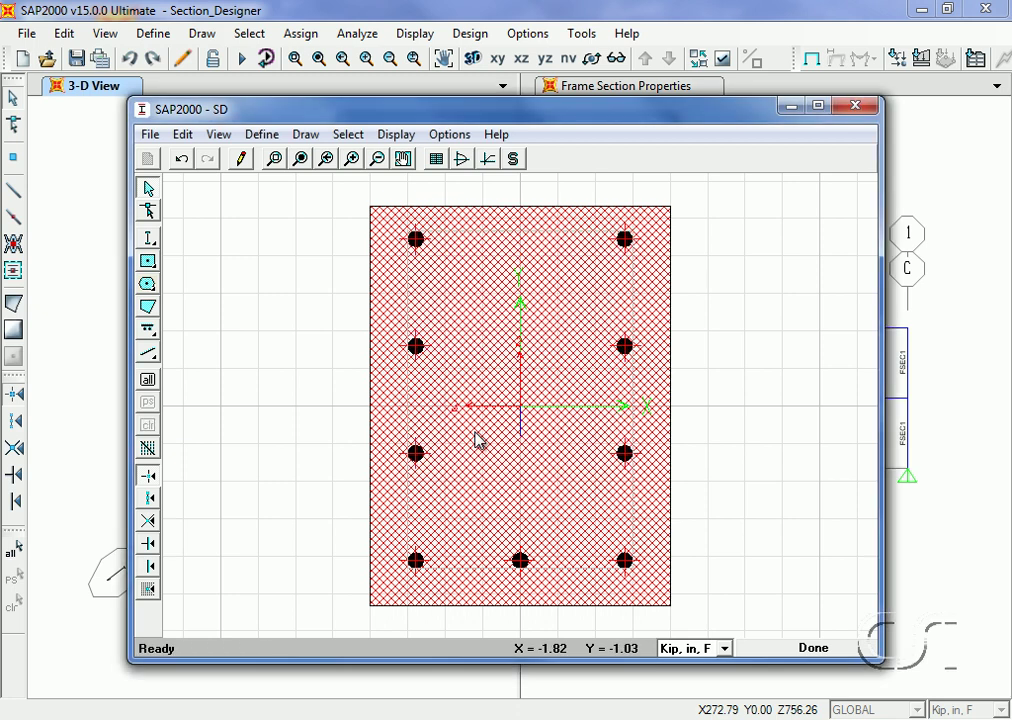
- Remove the intermediate bars along the section's right edge by setting its edge bar size to NONE
{"action": "right_click", "coordinate": [627, 352]}
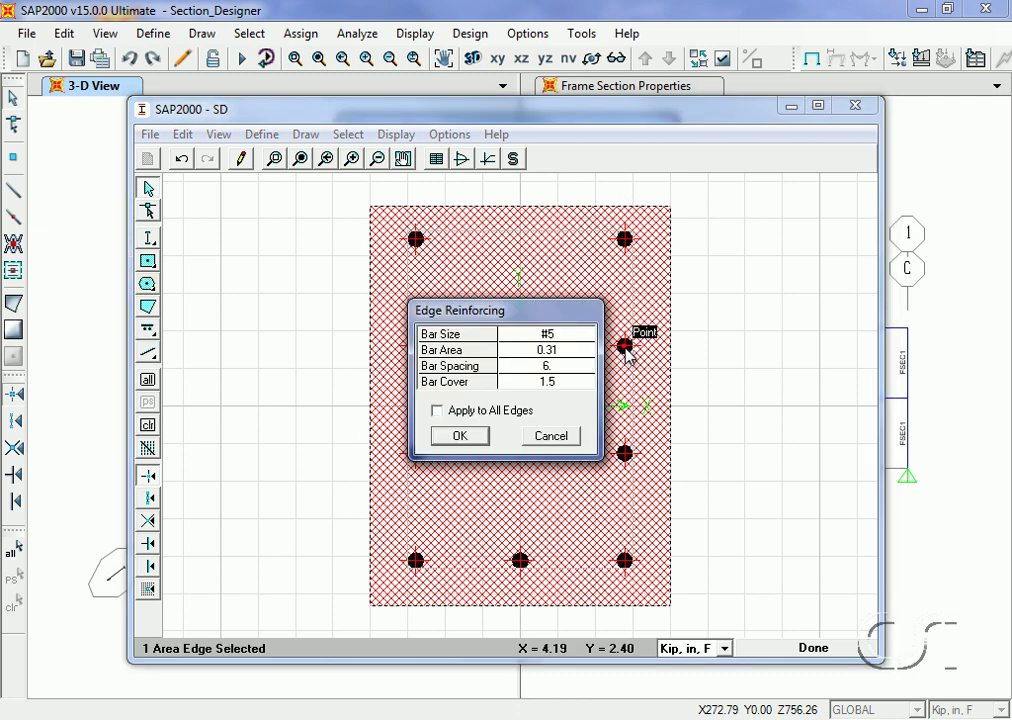
{"action": "left_click", "coordinate": [566, 343]}
{"action": "left_click", "coordinate": [566, 343]}
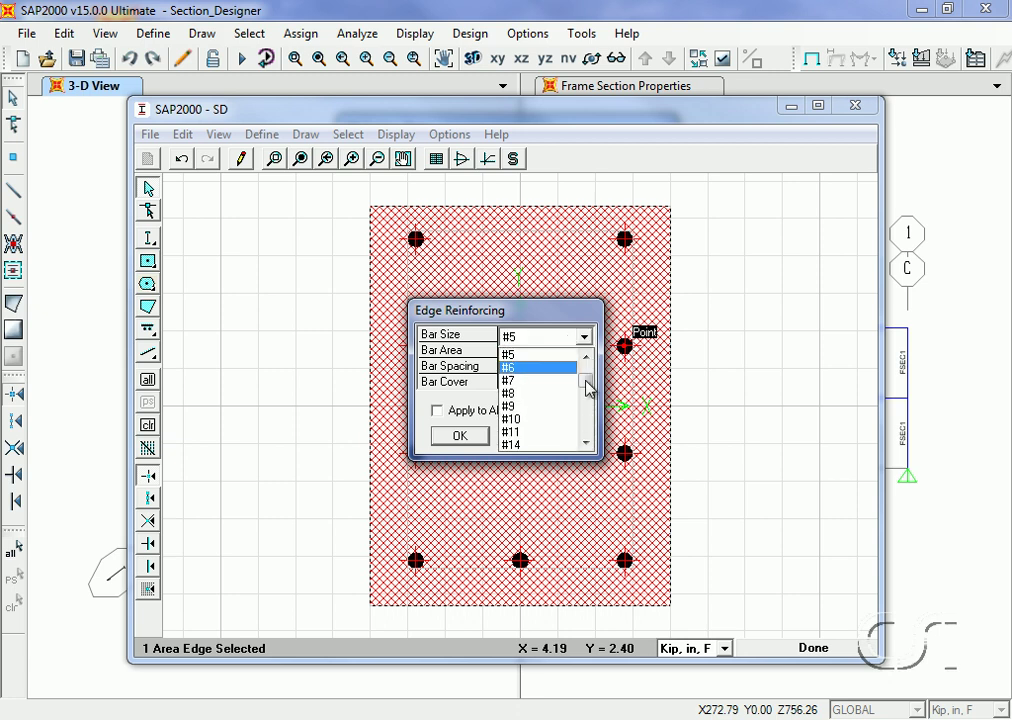
{"action": "left_click_drag", "start_coordinate": [587, 388], "coordinate": [587, 421]}
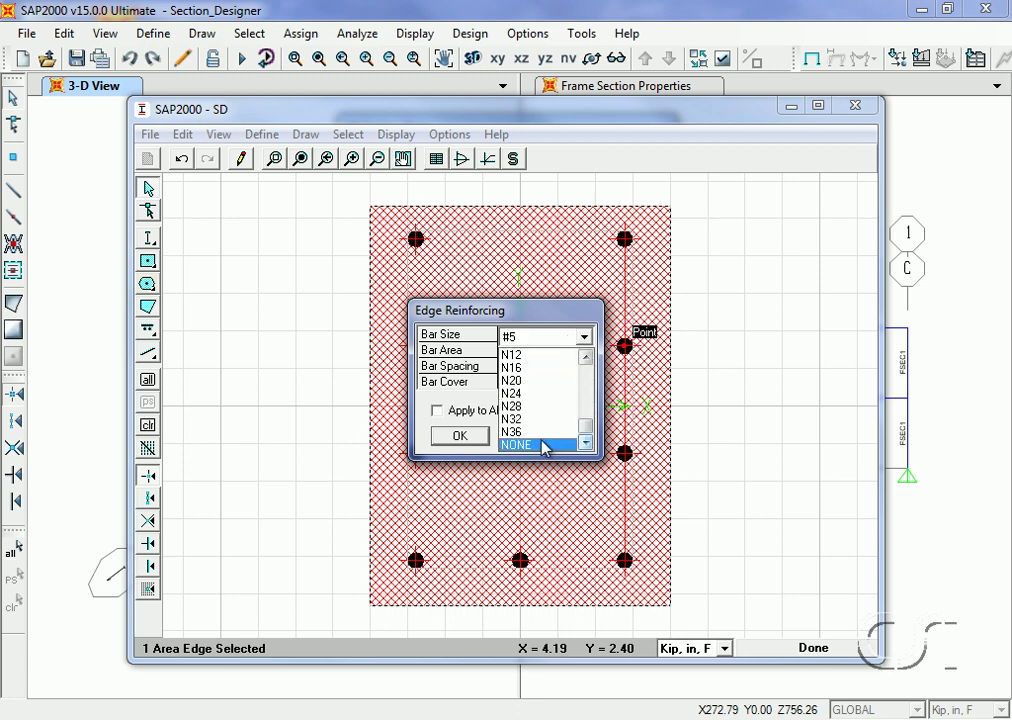
{"action": "left_click", "coordinate": [552, 445]}
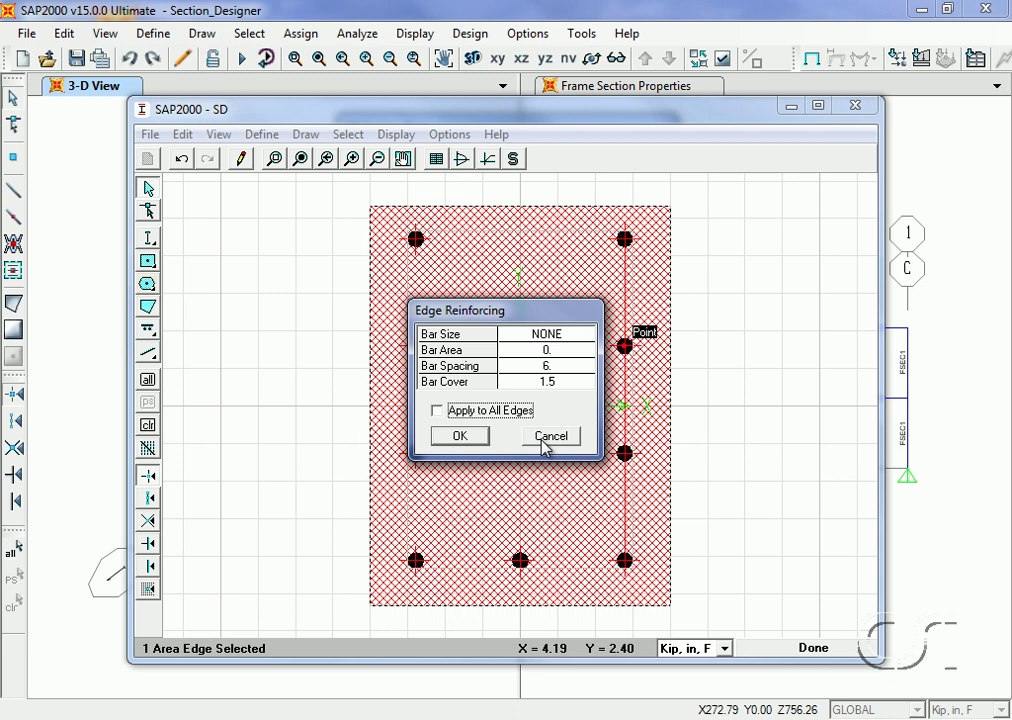
{"action": "left_click", "coordinate": [461, 440]}
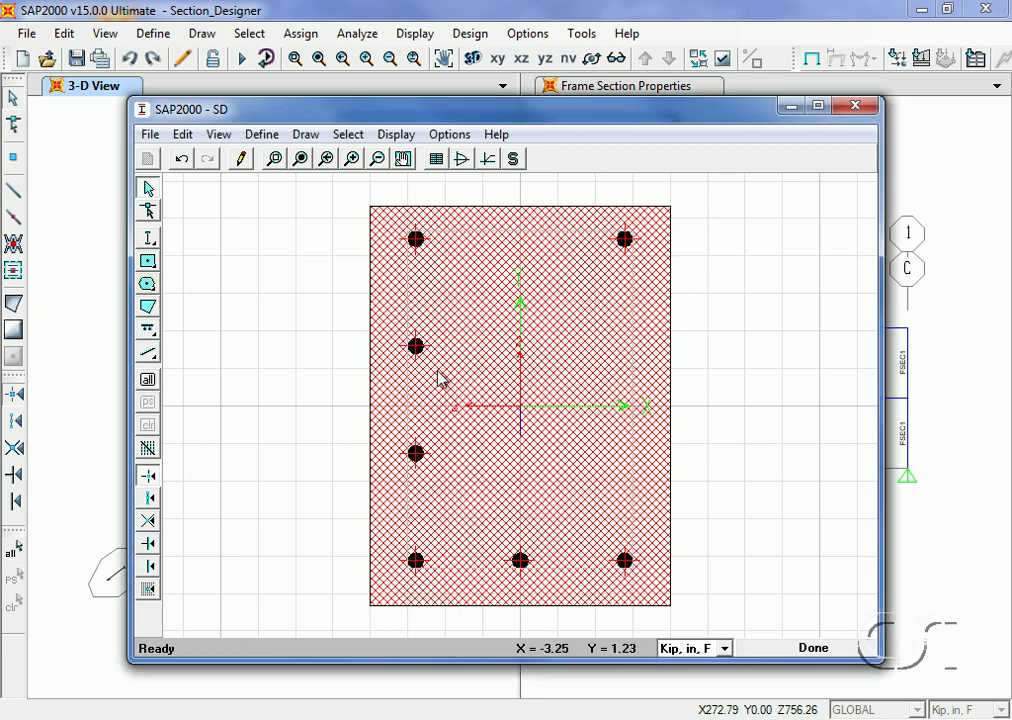
- Remove the intermediate bars along the section's left edge by setting its edge bar size to NONE
{"action": "right_click", "coordinate": [418, 347]}
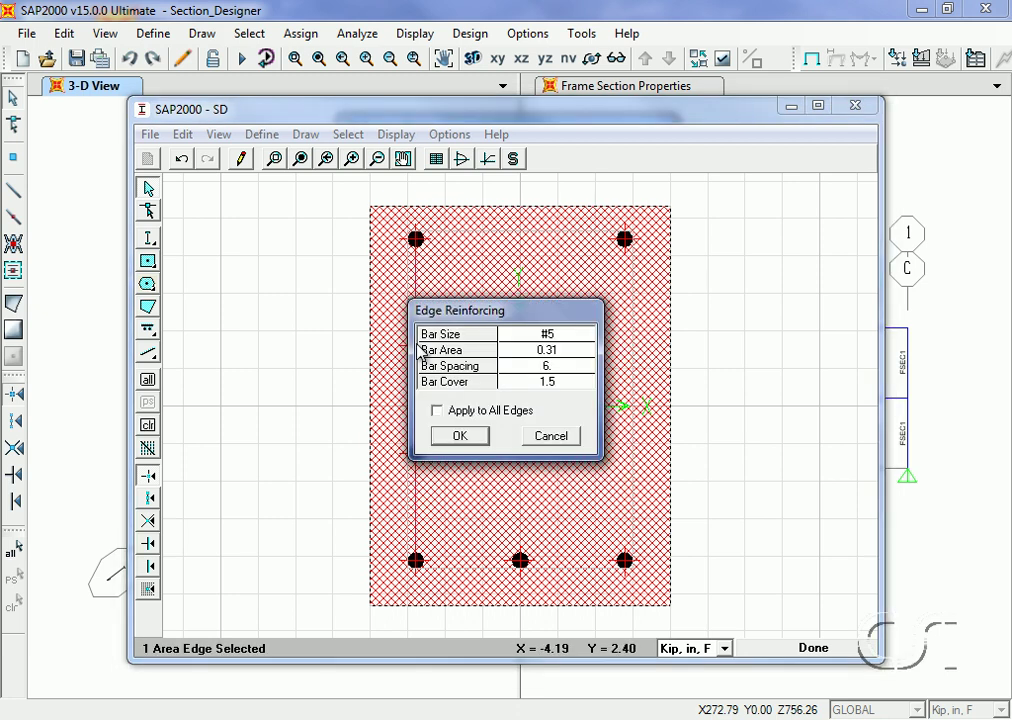
{"action": "left_click", "coordinate": [557, 341]}
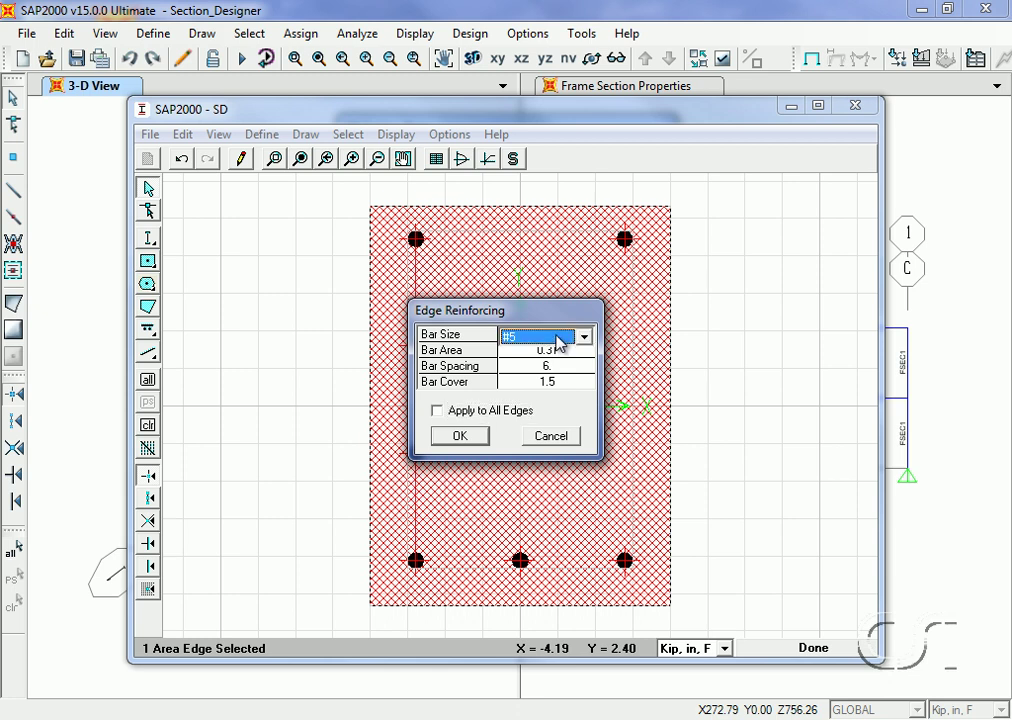
{"action": "left_click", "coordinate": [564, 339]}
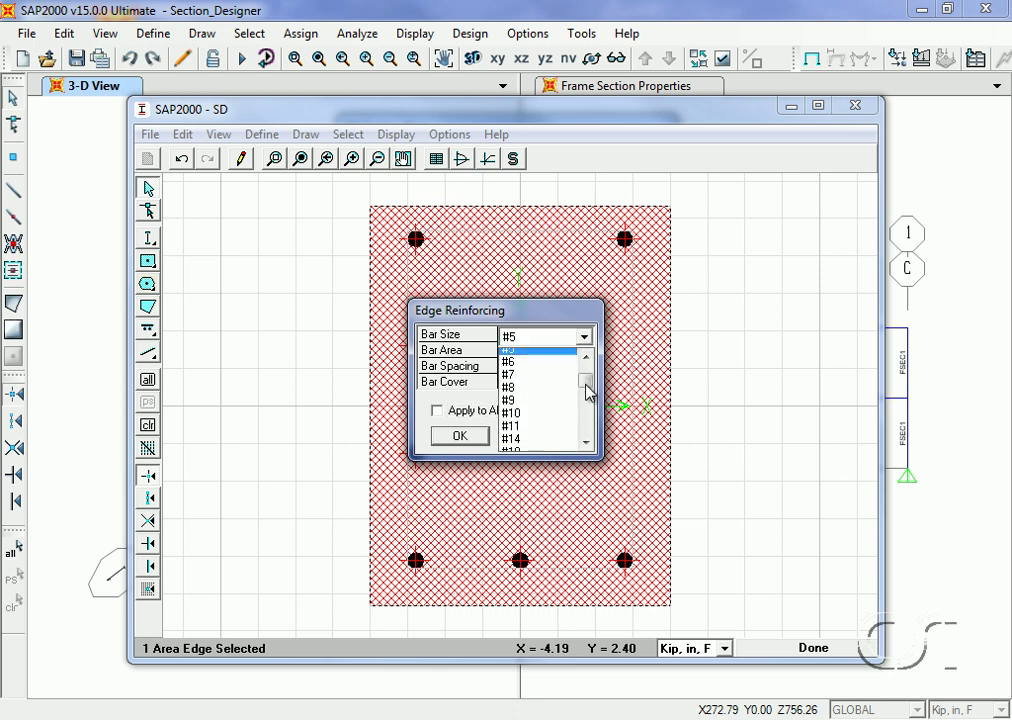
{"action": "left_click_drag", "start_coordinate": [588, 383], "coordinate": [585, 422]}
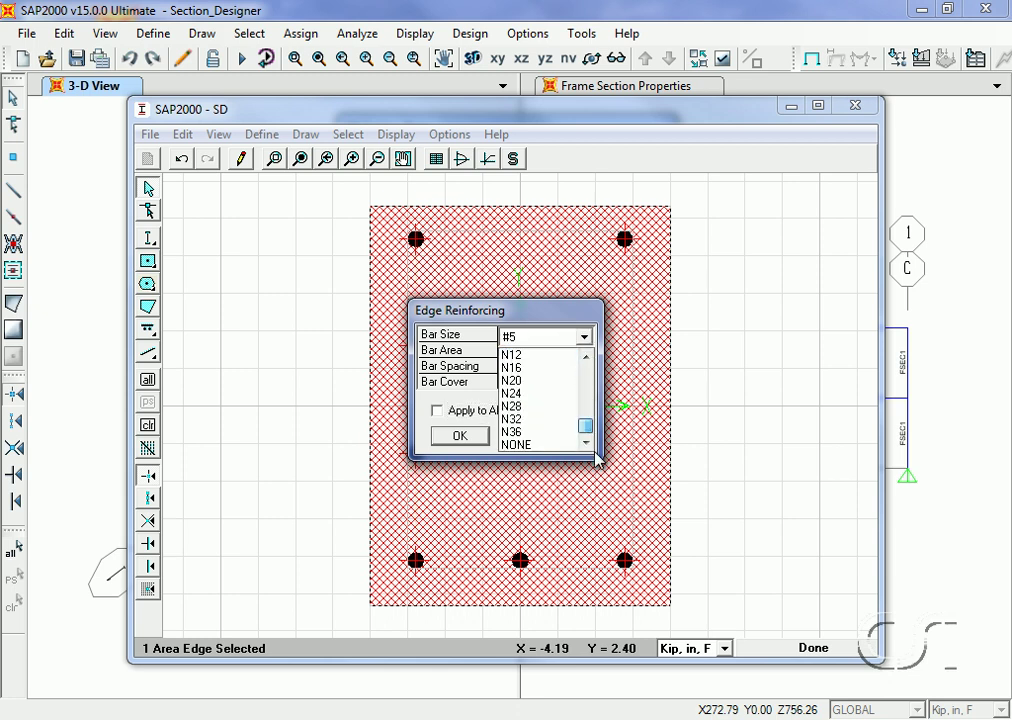
{"action": "left_click", "coordinate": [540, 445]}
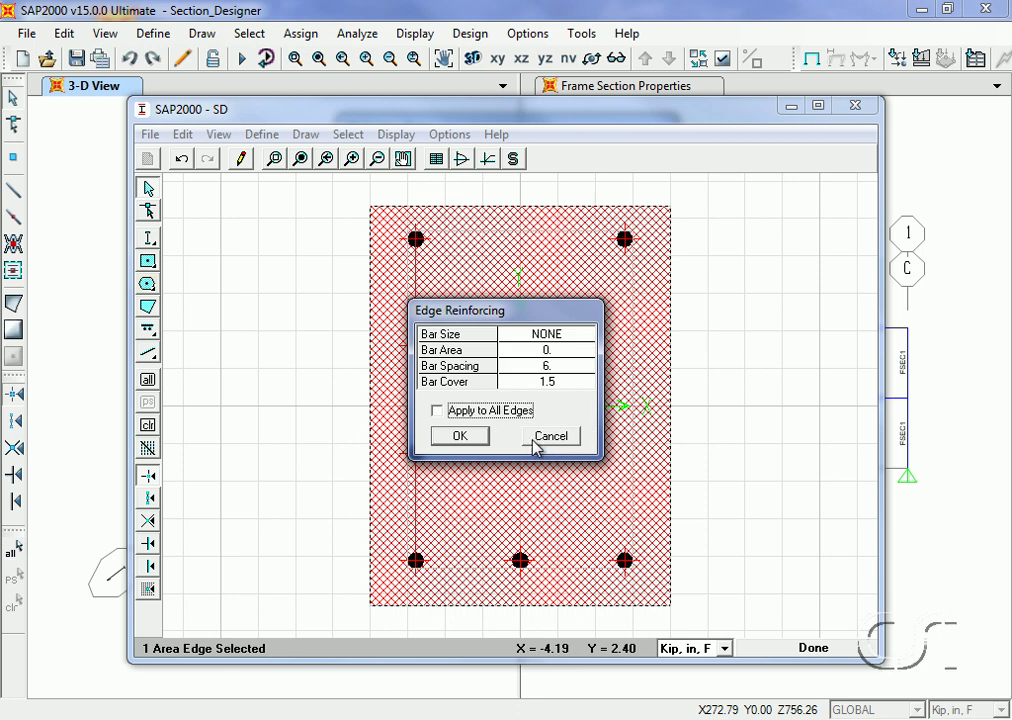
{"action": "left_click", "coordinate": [472, 440]}
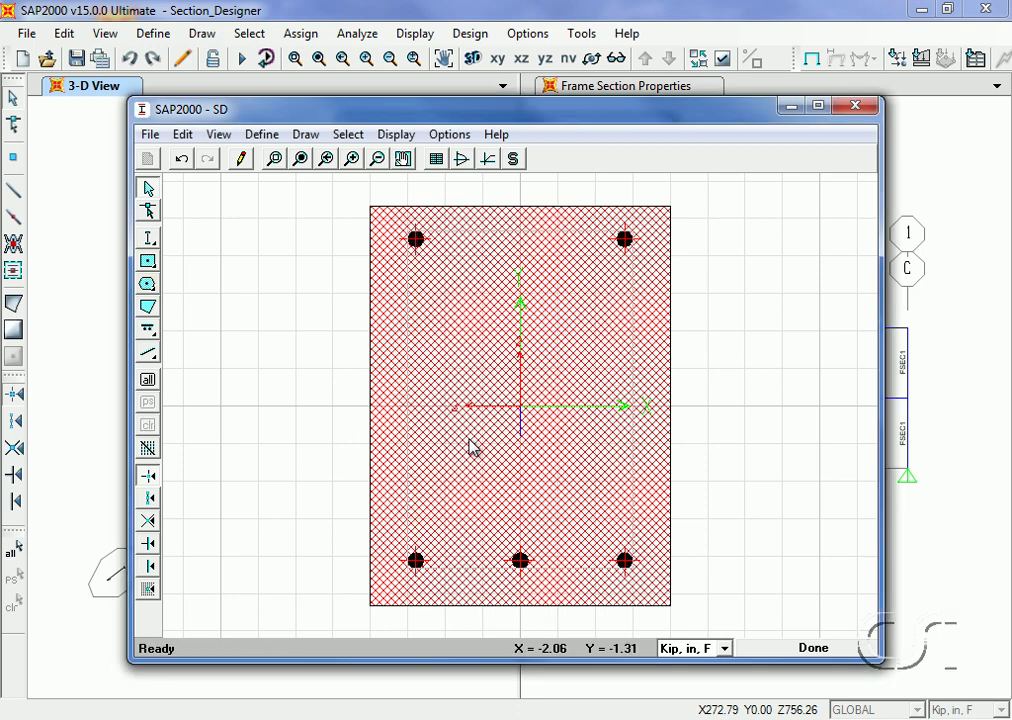
- Set the corner reinforcing bar size to #8 and apply it to all corners of the section
{"action": "right_click", "coordinate": [624, 247]}
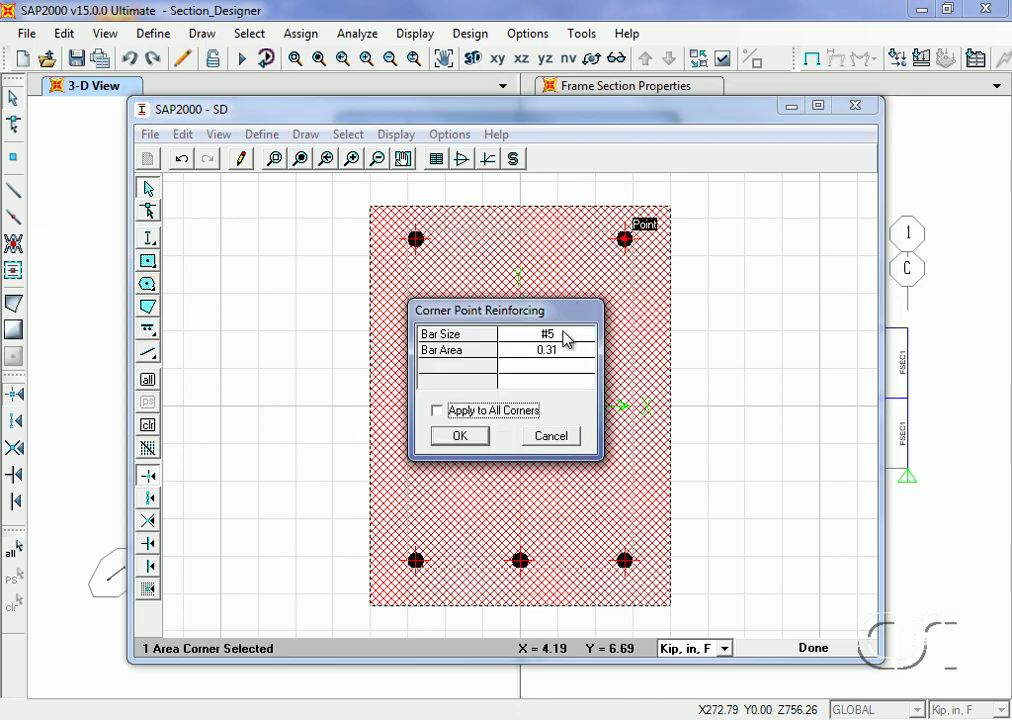
{"action": "left_click", "coordinate": [566, 337]}
{"action": "left_click", "coordinate": [584, 338]}
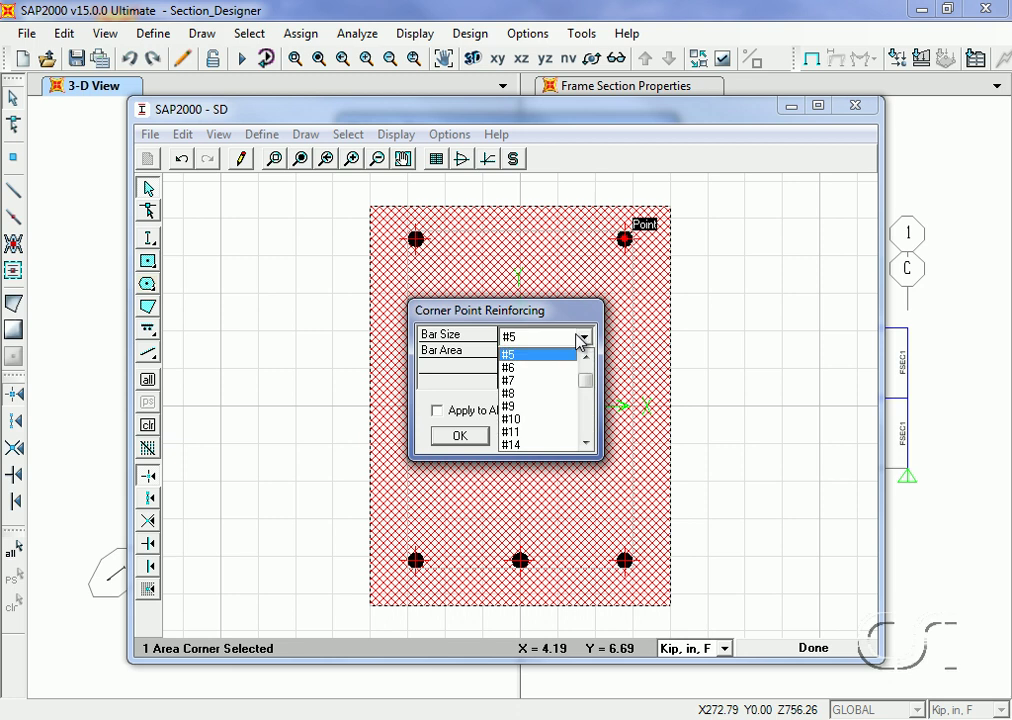
{"action": "left_click", "coordinate": [522, 394]}
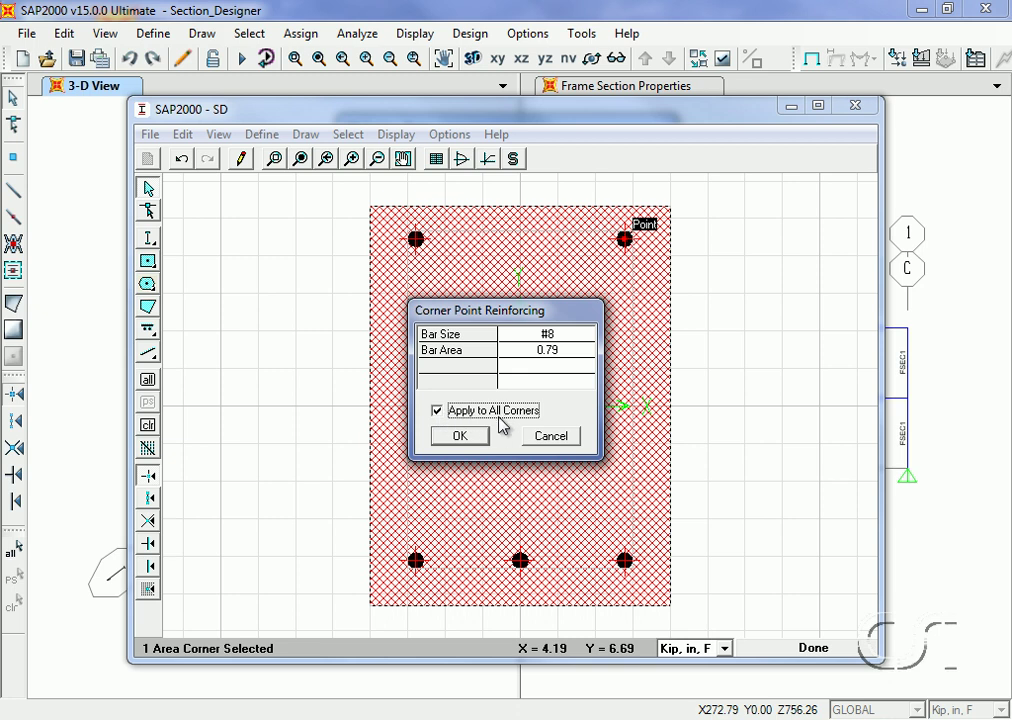
{"action": "left_click", "coordinate": [459, 436]}
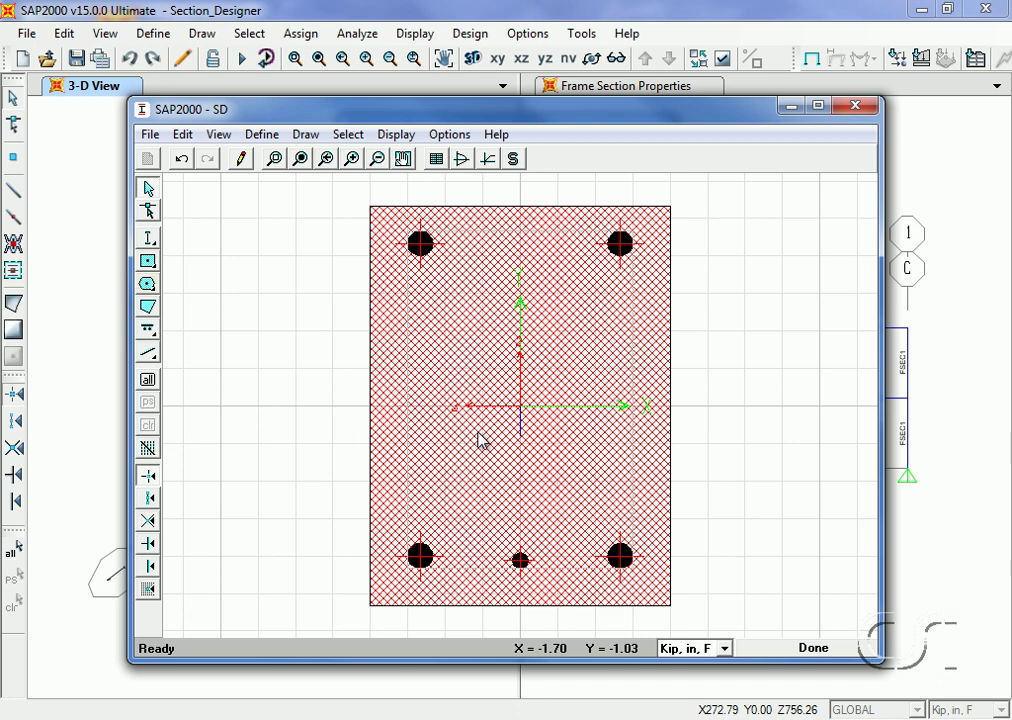
- Set the section's bottom edge reinforcing to #6 bars with a bar spacing of 4.2 in
{"action": "right_click", "coordinate": [520, 561]}
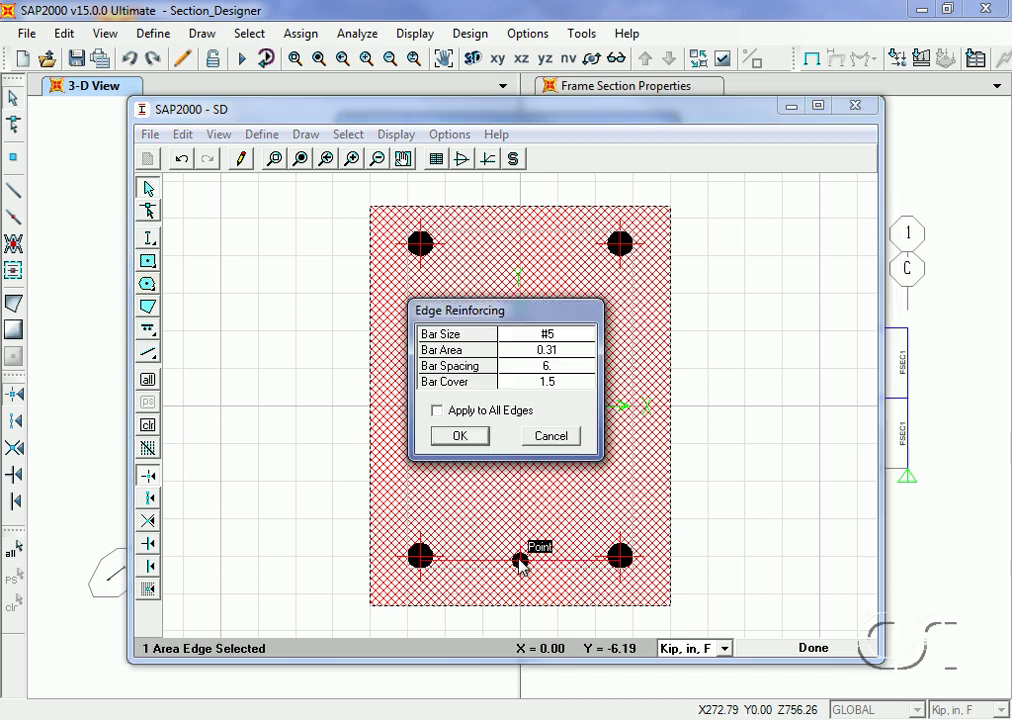
{"action": "left_click", "coordinate": [561, 338]}
{"action": "left_click", "coordinate": [561, 338]}
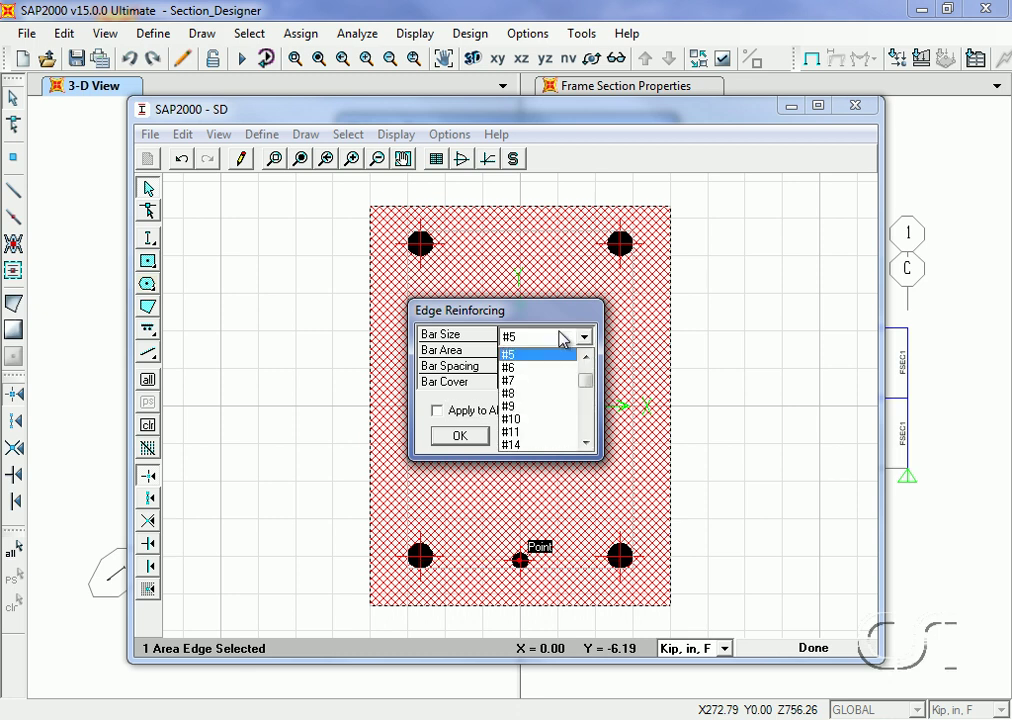
{"action": "left_click", "coordinate": [532, 368]}
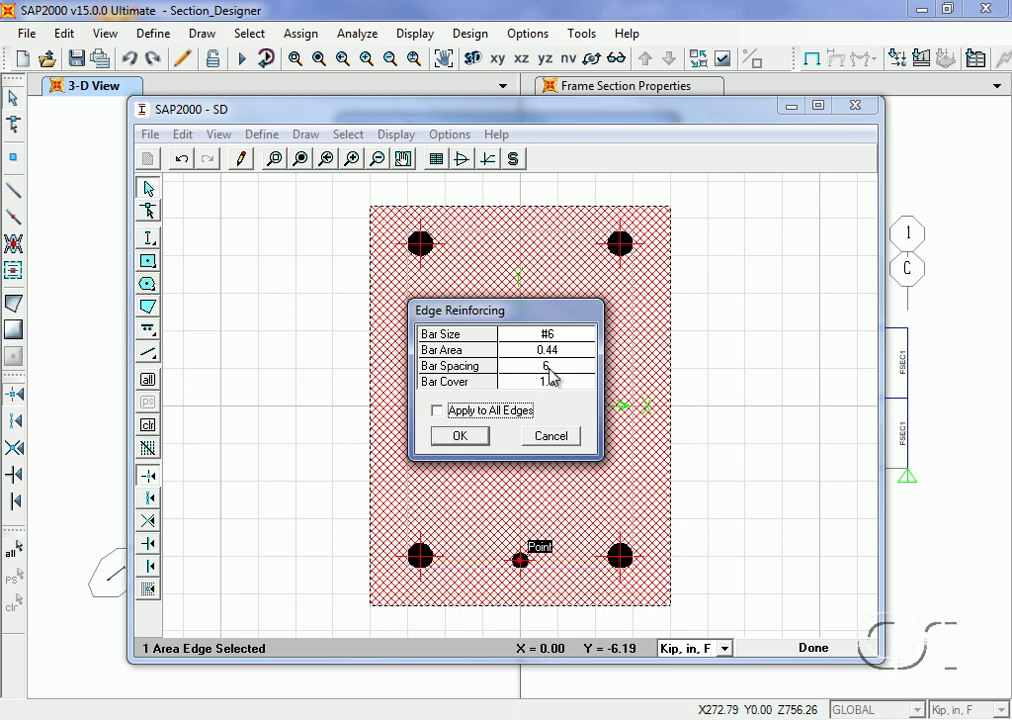
{"action": "left_click", "coordinate": [552, 367]}
{"action": "type", "text": "4.3"}
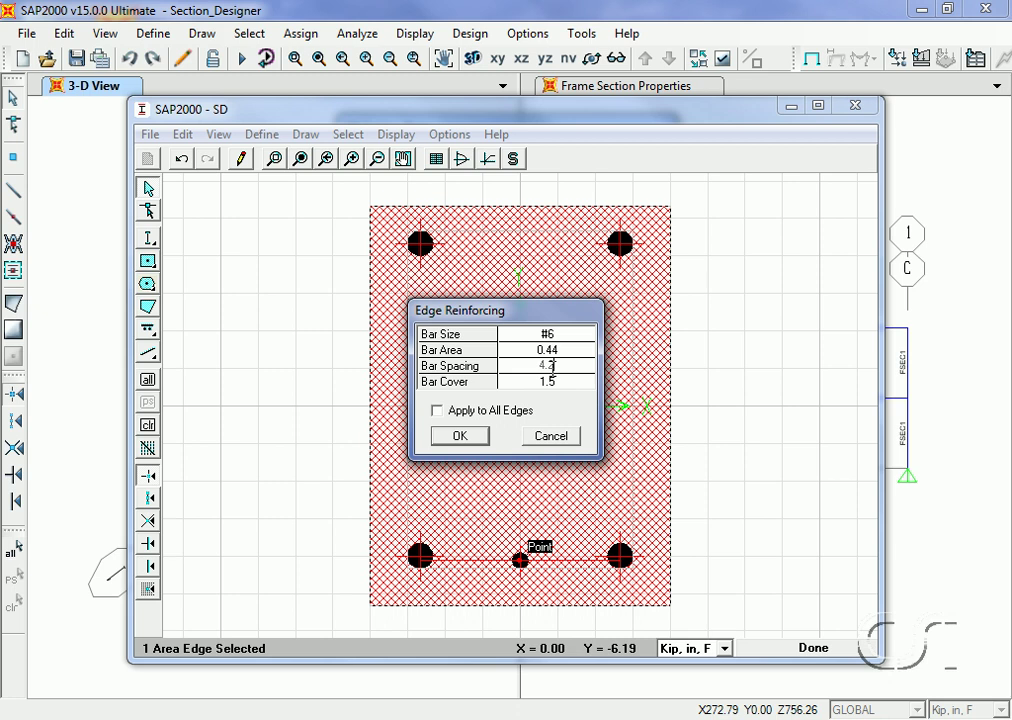
{"action": "key", "text": "BackSpace"}
{"action": "type", "text": "2"}
{"action": "left_click", "coordinate": [484, 438]}
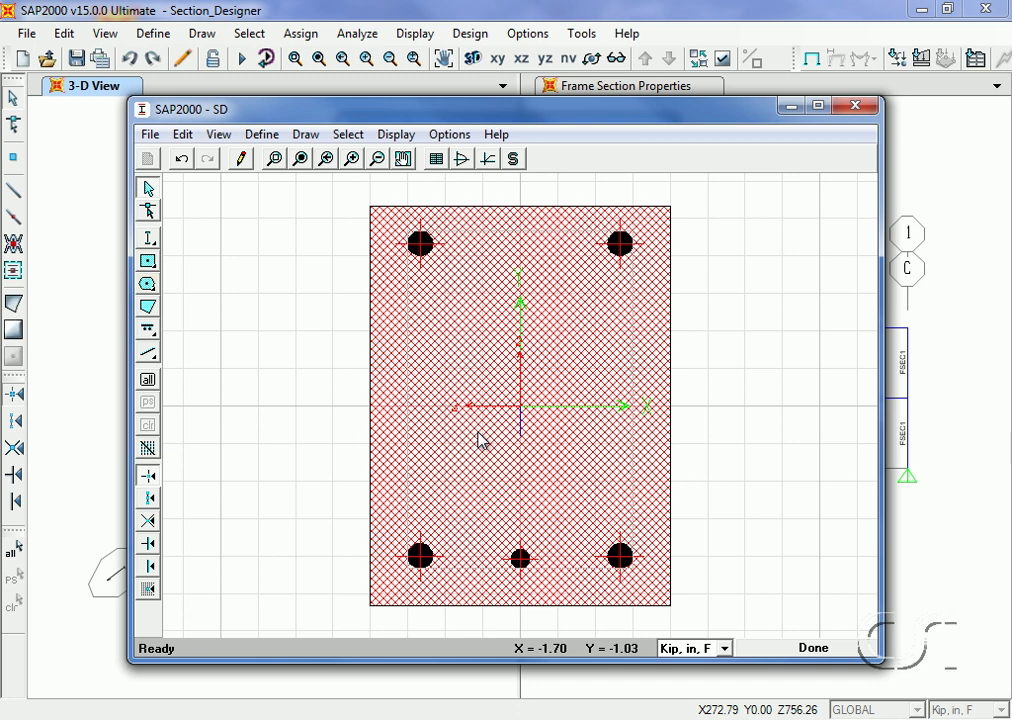
- Set the reinforcing bar at the section's bottom-right corner to size #6, for that corner only
{"action": "right_click", "coordinate": [620, 556]}
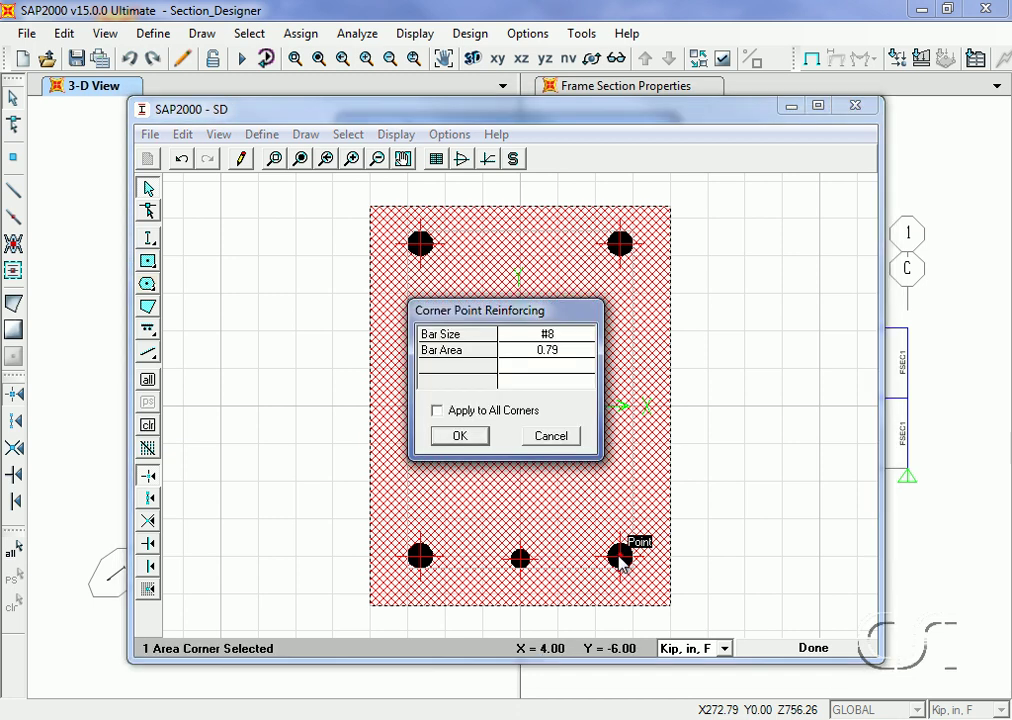
{"action": "key", "text": "Tab"}
{"action": "left_click", "coordinate": [562, 341]}
{"action": "left_click", "coordinate": [565, 339]}
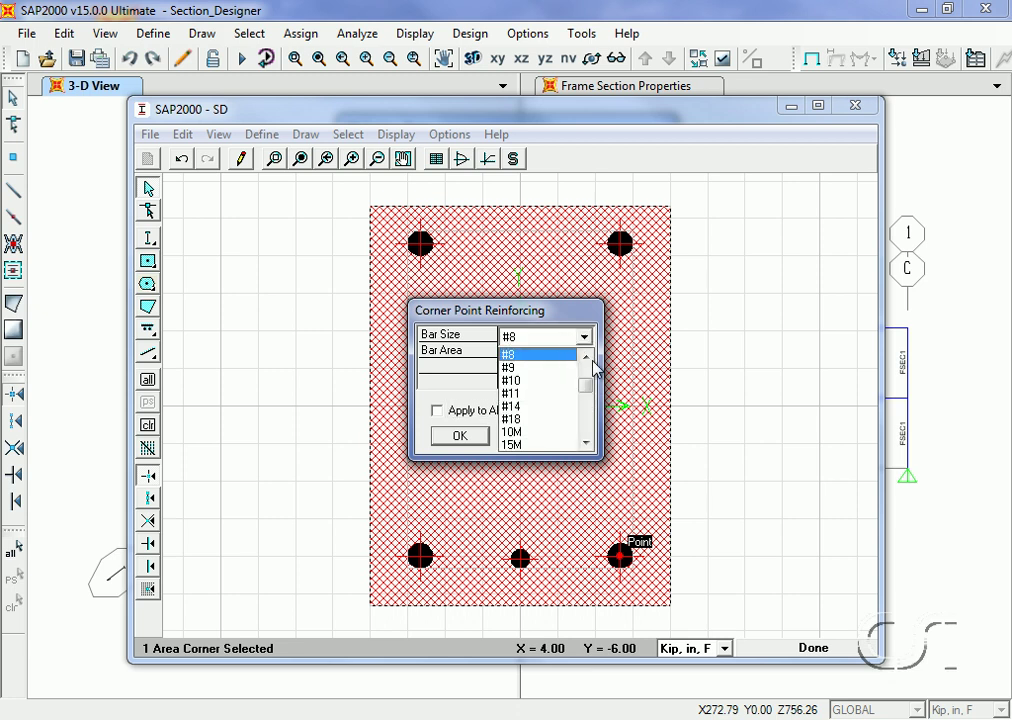
{"action": "left_click", "coordinate": [586, 356]}
{"action": "left_click", "coordinate": [586, 356]}
{"action": "left_click", "coordinate": [545, 356]}
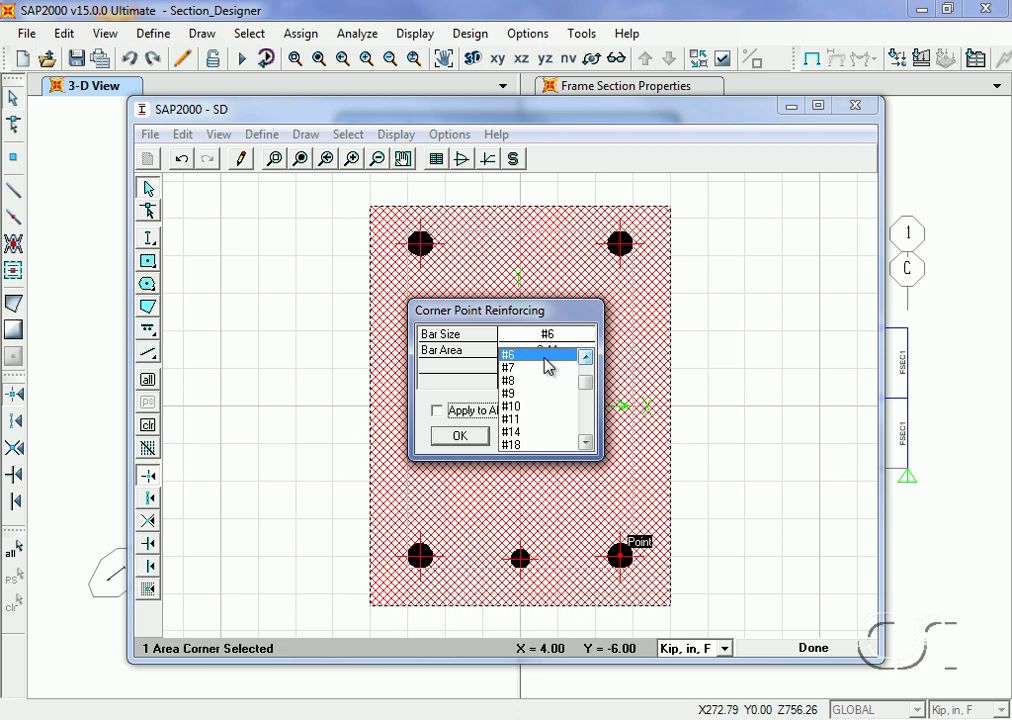
{"action": "left_click", "coordinate": [545, 356]}
{"action": "left_click", "coordinate": [460, 437]}
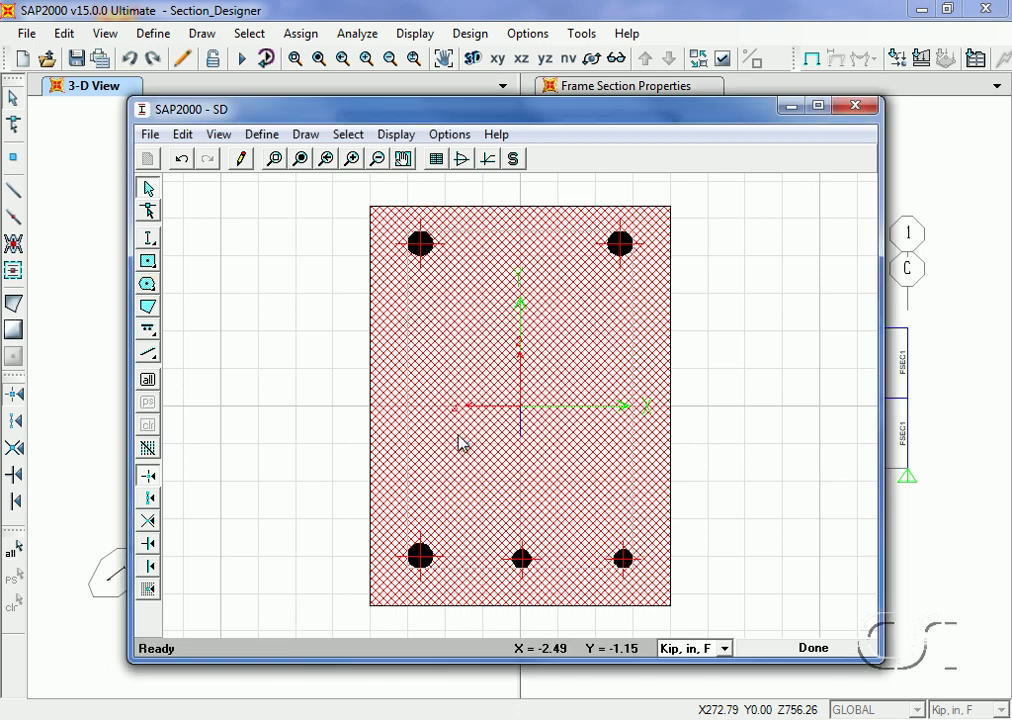
- Set the reinforcing bar at the section's bottom-left corner to size #6, for that corner only
{"action": "right_click", "coordinate": [420, 558]}
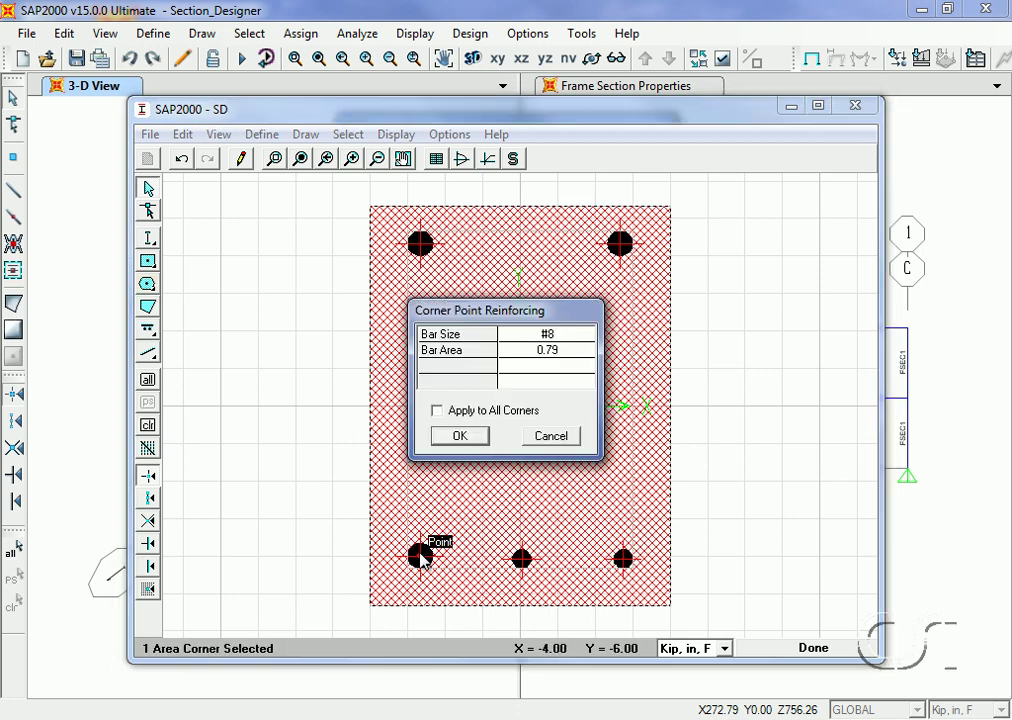
{"action": "left_click", "coordinate": [555, 340]}
{"action": "left_click", "coordinate": [553, 342]}
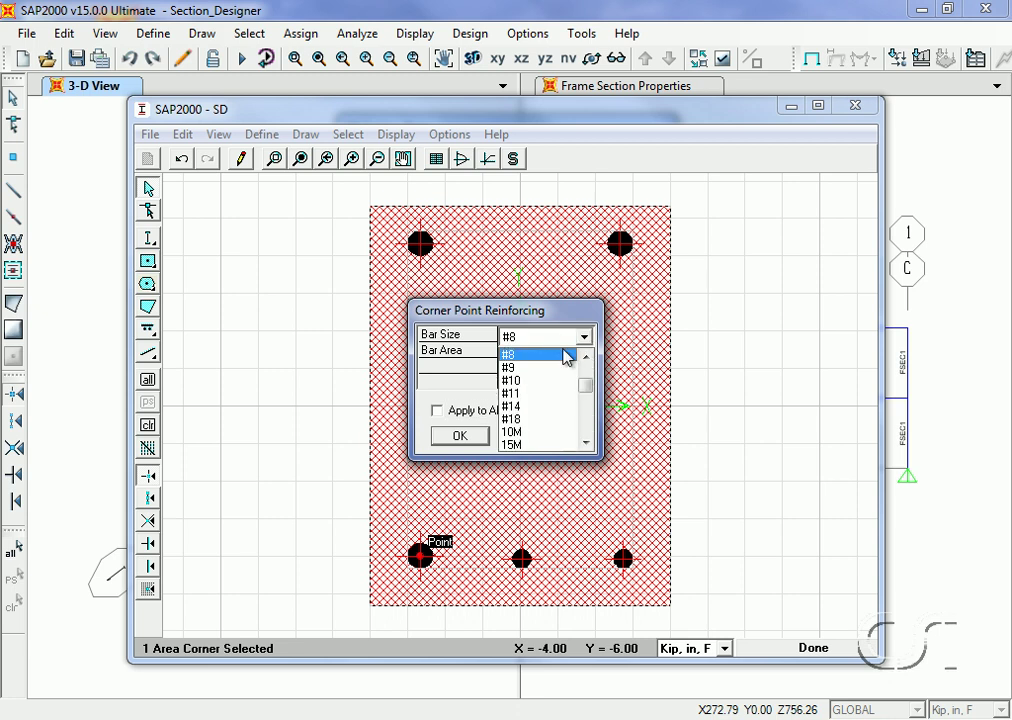
{"action": "left_click", "coordinate": [588, 362]}
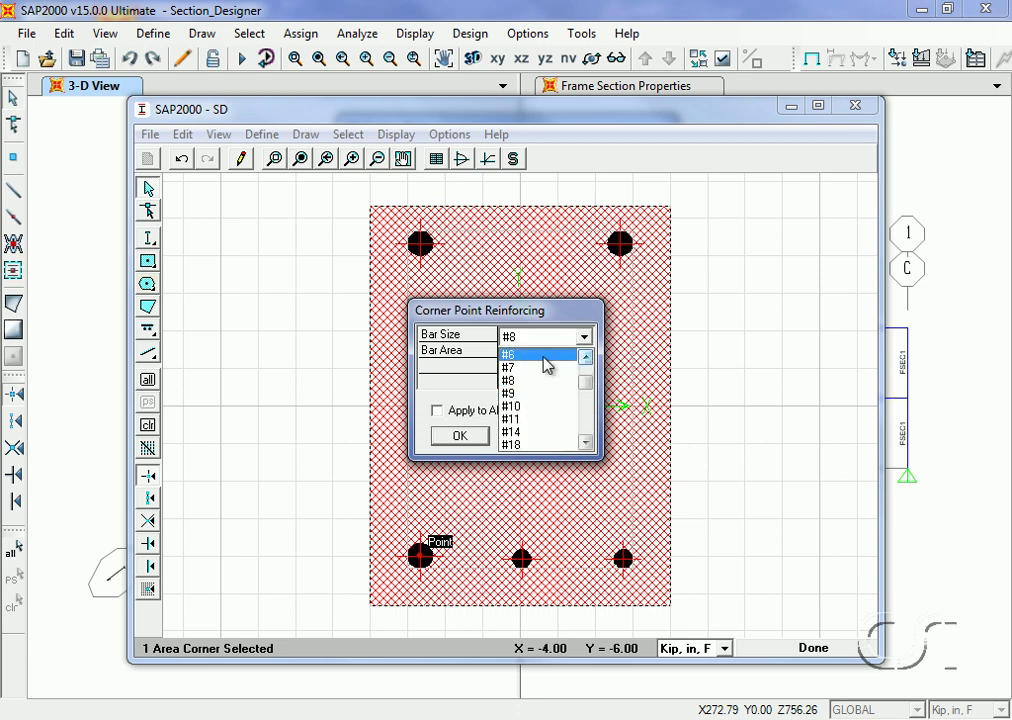
{"action": "left_click", "coordinate": [547, 364]}
{"action": "left_click", "coordinate": [460, 440]}
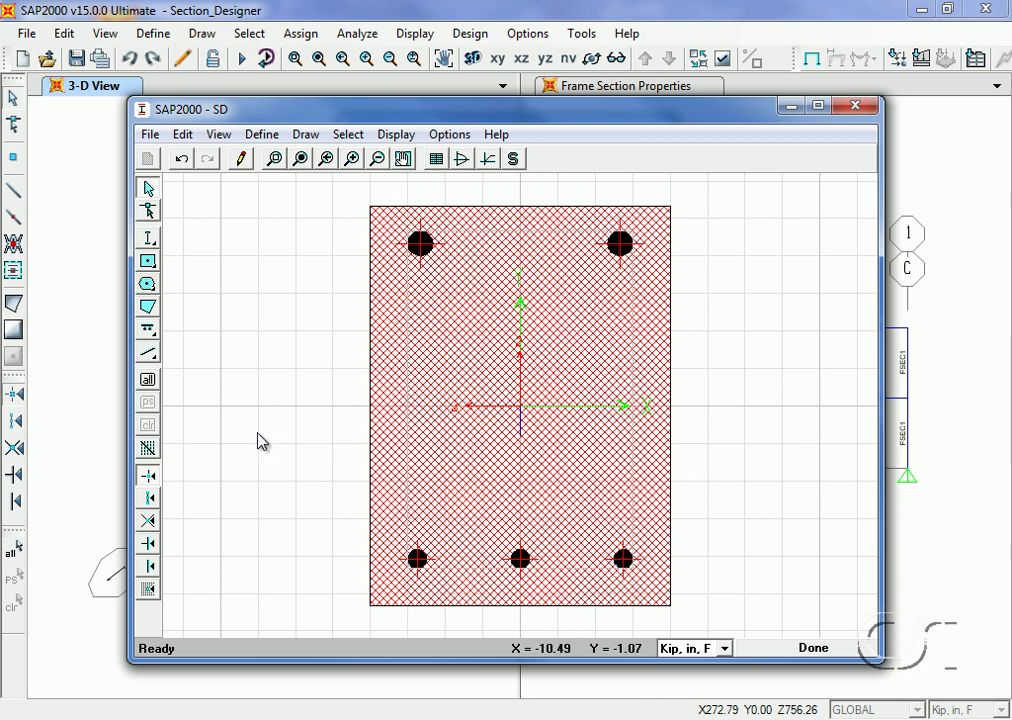
- Draw a line bar above the section's bottom reinforcing row, from about (-4.9, -3.3) to (5.3, -2.9) in
{"action": "left_click", "coordinate": [150, 332]}
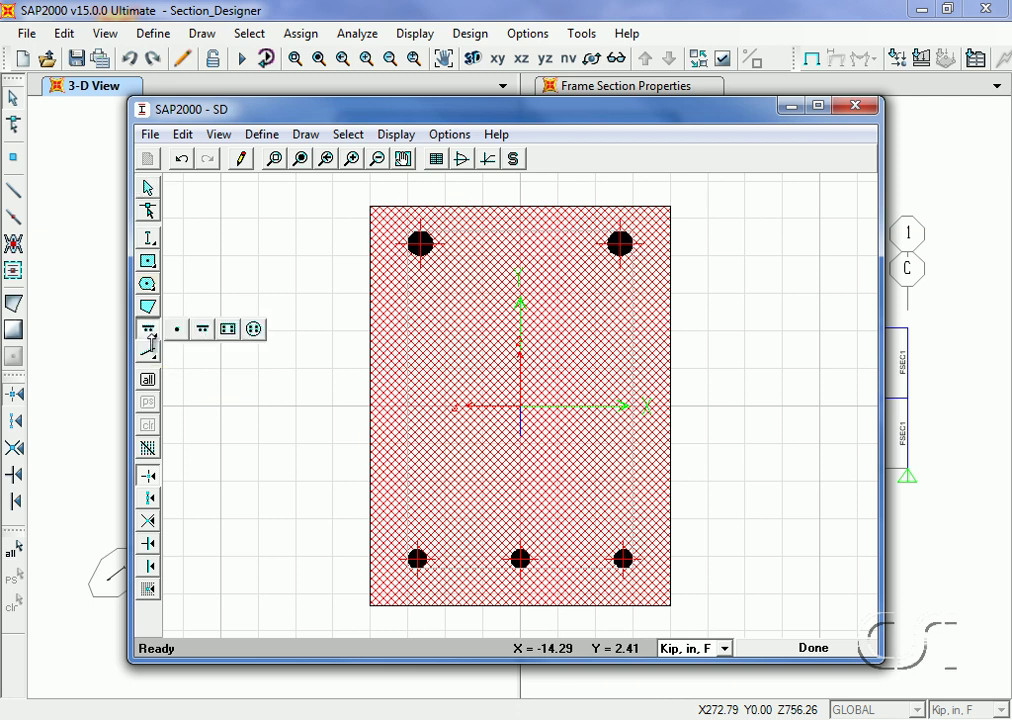
{"action": "left_click", "coordinate": [202, 331]}
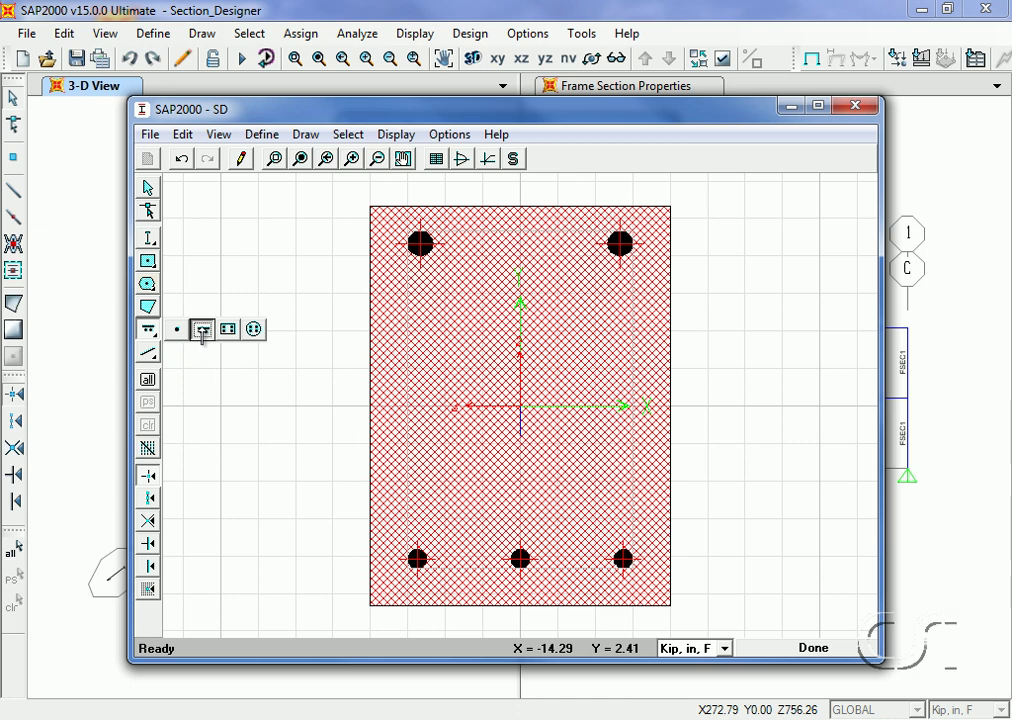
{"action": "left_click", "coordinate": [397, 490]}
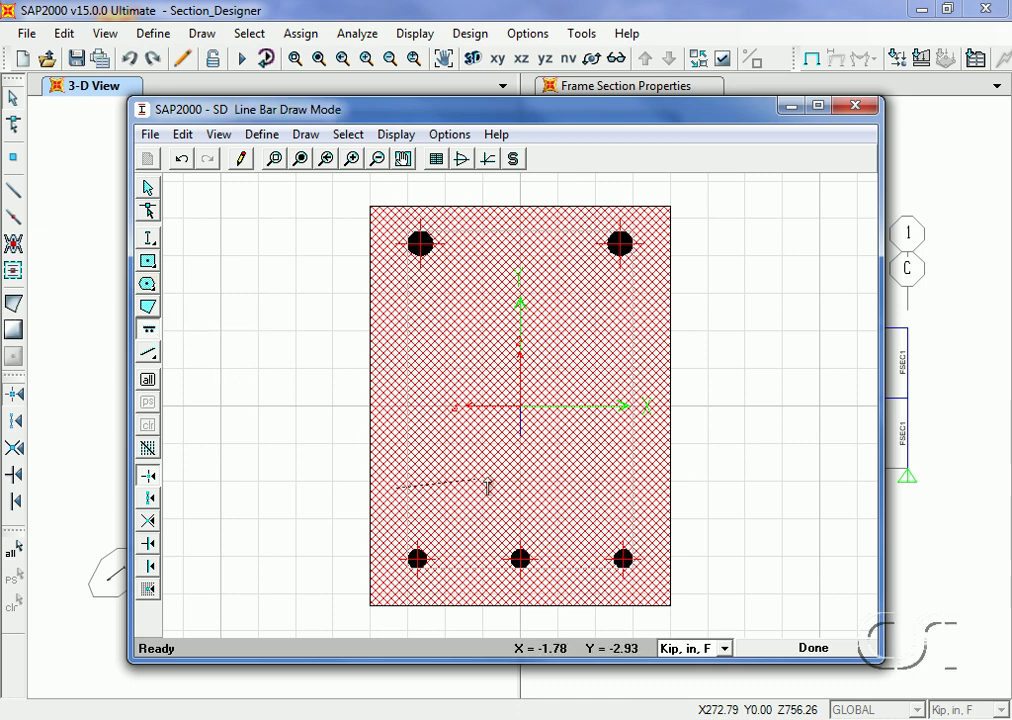
{"action": "left_click", "coordinate": [655, 488]}
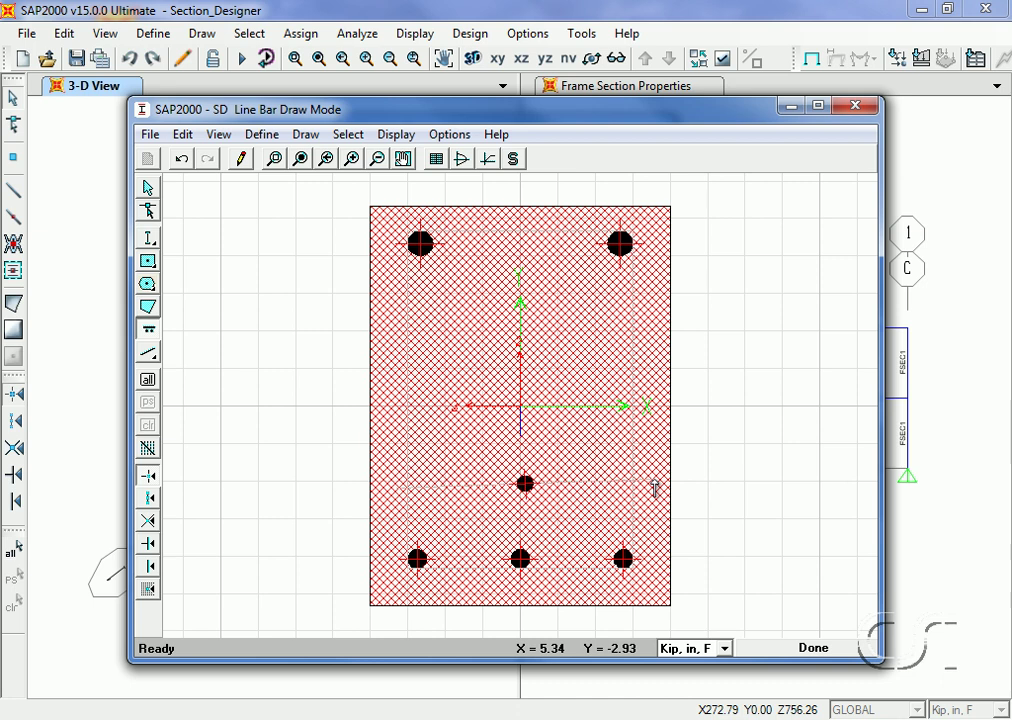
{"action": "key", "text": "Escape"}
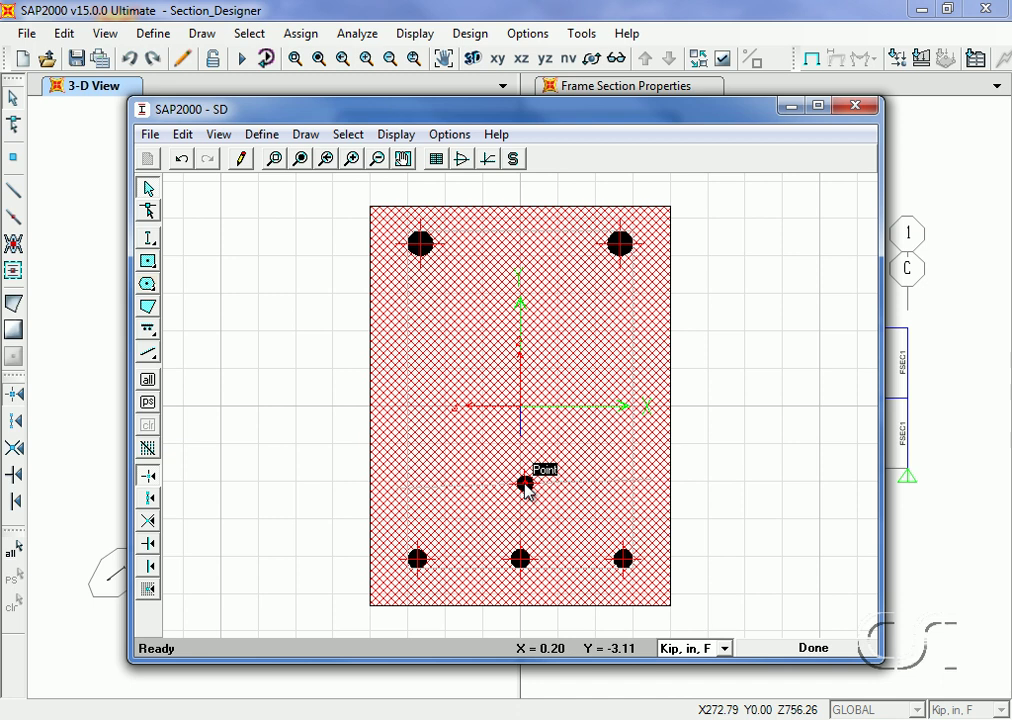
- Set the new line bar's end coordinates to X1 -4.125, Y1 -4.625, X2 4.125 and Y2 -4.625 in
{"action": "right_click", "coordinate": [526, 486]}
{"action": "left_click_drag", "start_coordinate": [521, 209], "coordinate": [789, 198]}
{"action": "left_click", "coordinate": [800, 248]}
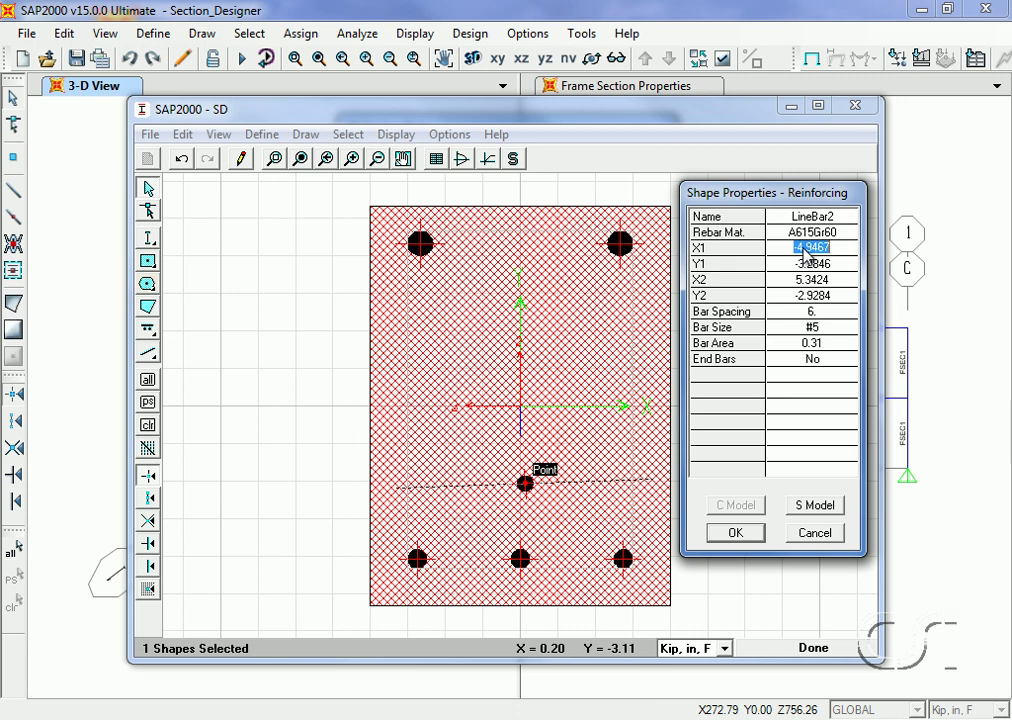
{"action": "key", "text": "BackSpace"}
{"action": "type", "text": "-4.125"}
{"action": "left_click", "coordinate": [815, 265]}
{"action": "key", "text": "BackSpace"}
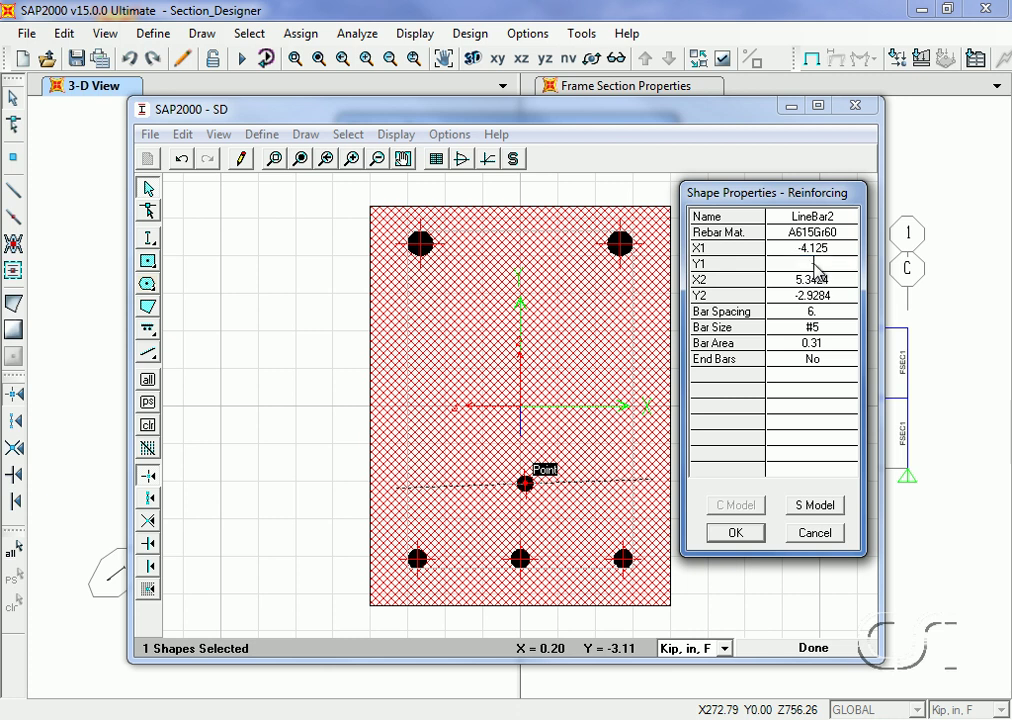
{"action": "type", "text": "-4.625"}
{"action": "left_click", "coordinate": [826, 281]}
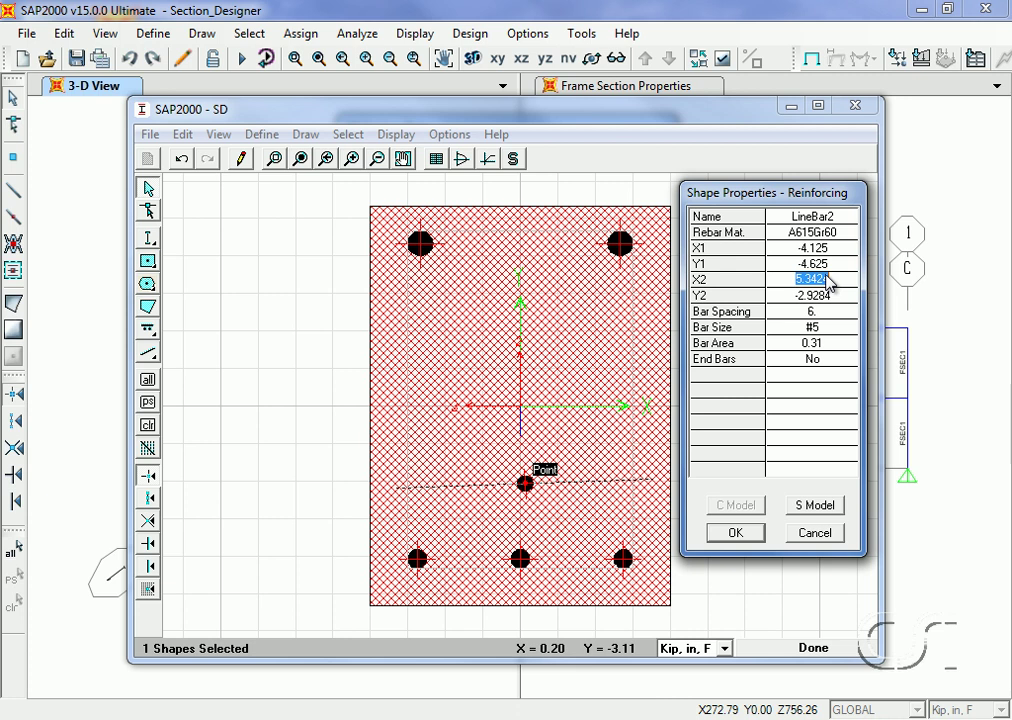
{"action": "type", "text": "4.125"}
{"action": "left_click", "coordinate": [821, 296]}
{"action": "type", "text": "-4.625"}
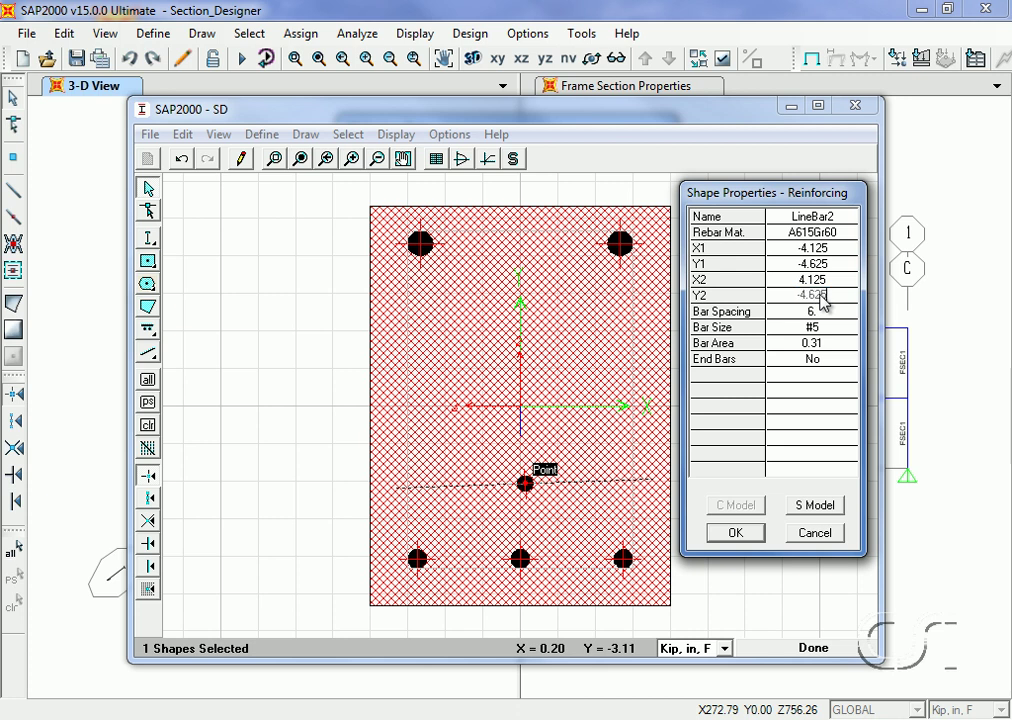
- Give the new line bar a bar spacing of 4.2 in, bar size #6 and end bars set to Yes
{"action": "left_click", "coordinate": [816, 312]}
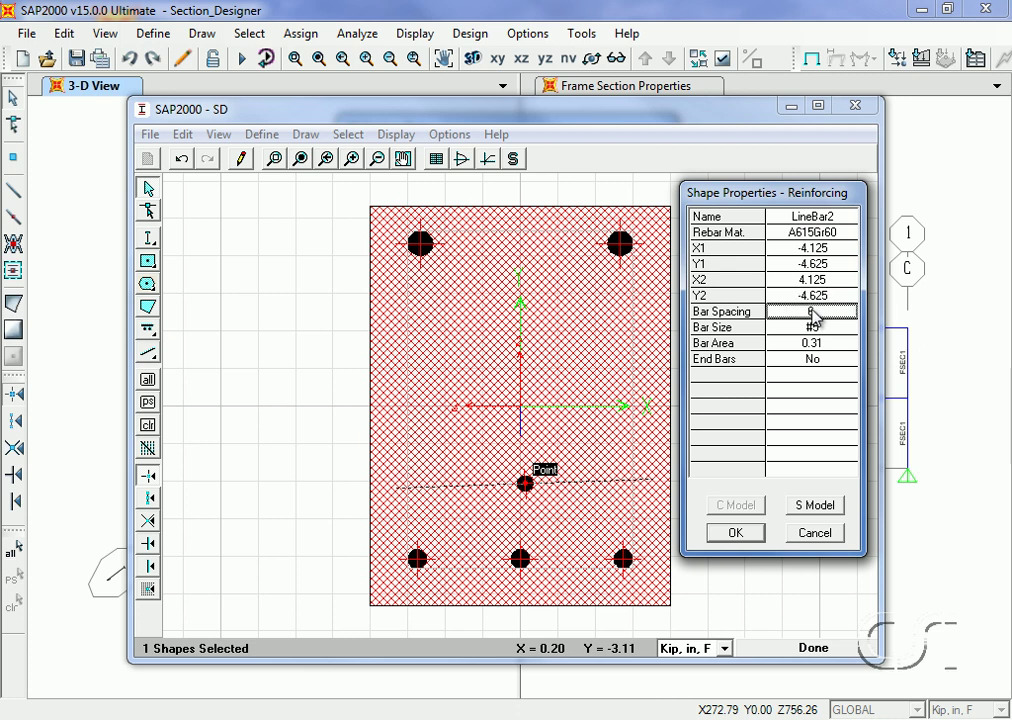
{"action": "type", "text": "4.2"}
{"action": "left_click", "coordinate": [813, 330]}
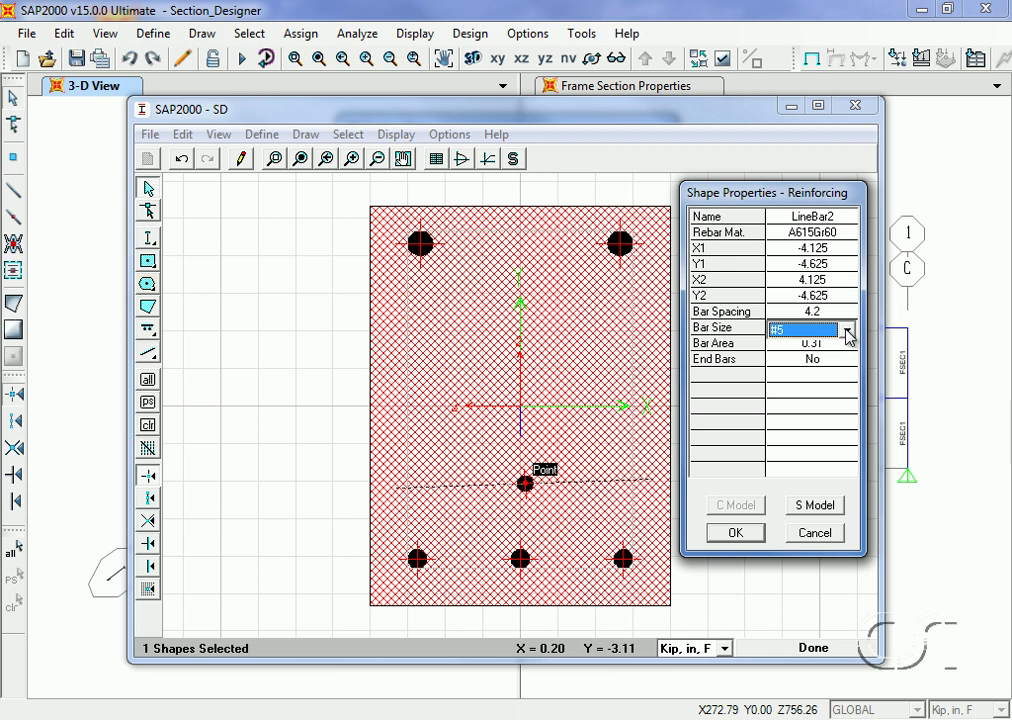
{"action": "left_click", "coordinate": [848, 332]}
{"action": "left_click", "coordinate": [792, 360]}
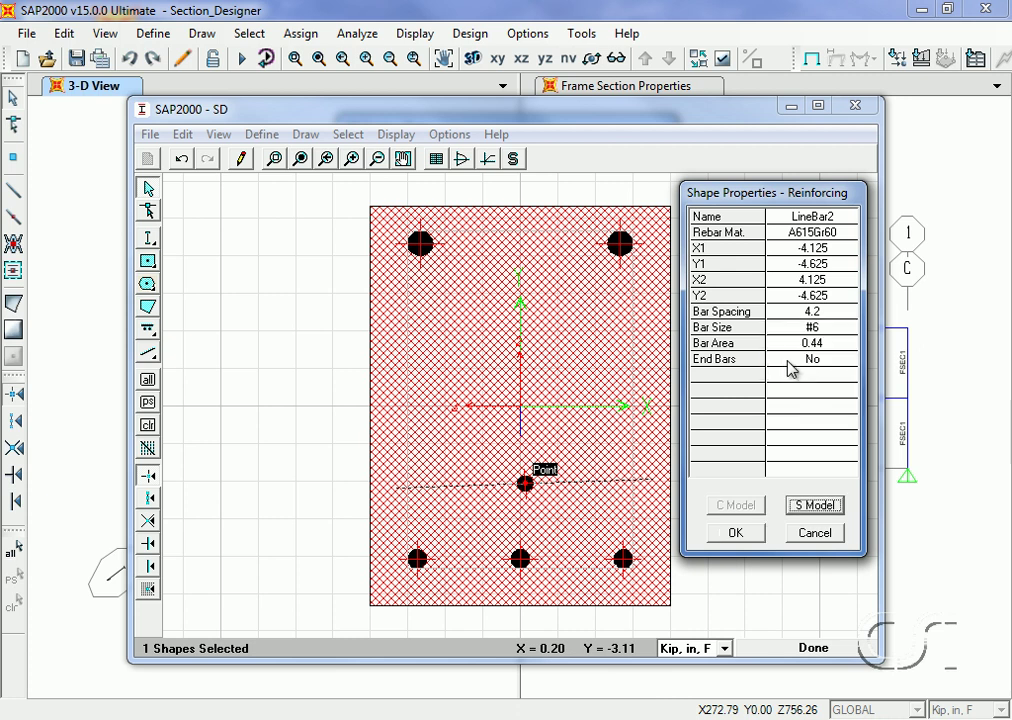
{"action": "left_click", "coordinate": [792, 369]}
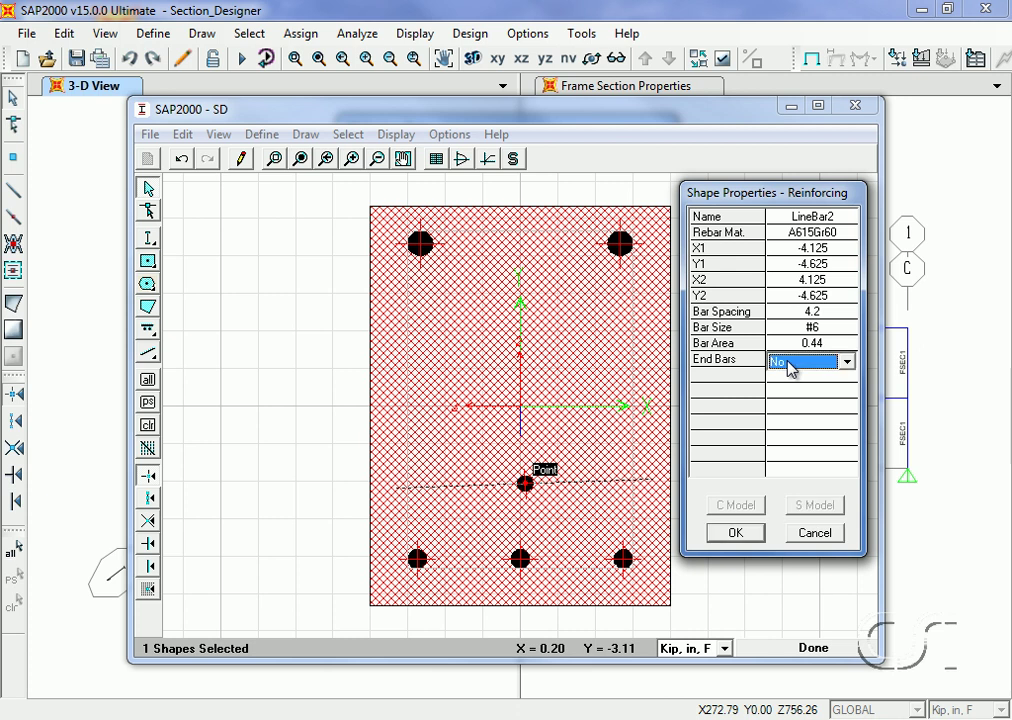
{"action": "left_click", "coordinate": [790, 366]}
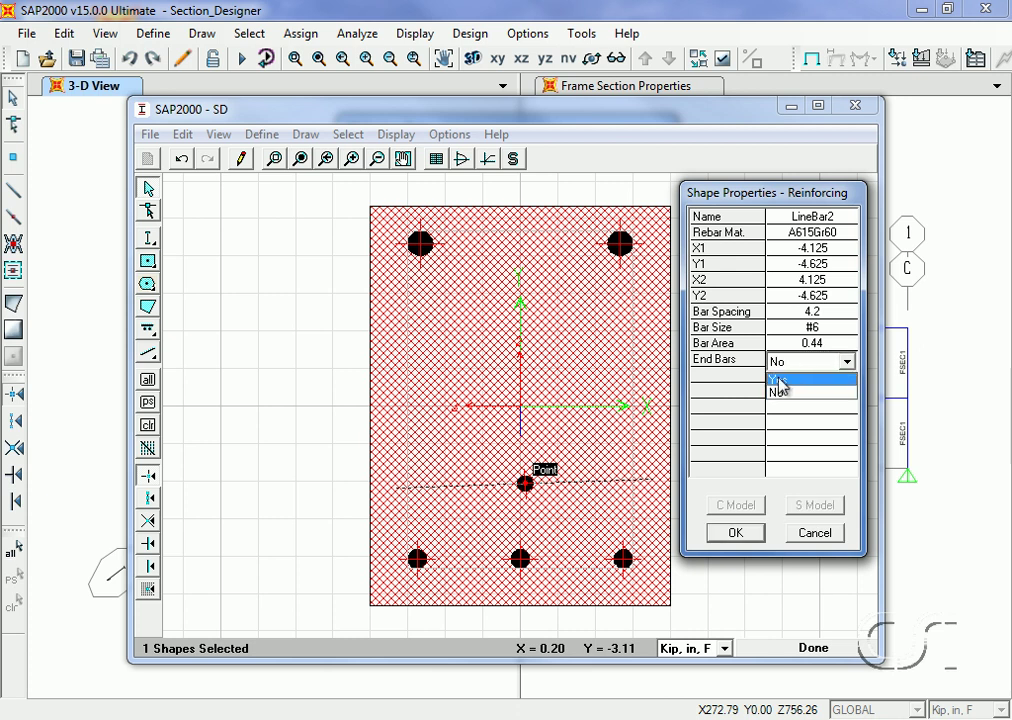
{"action": "left_click", "coordinate": [800, 379]}
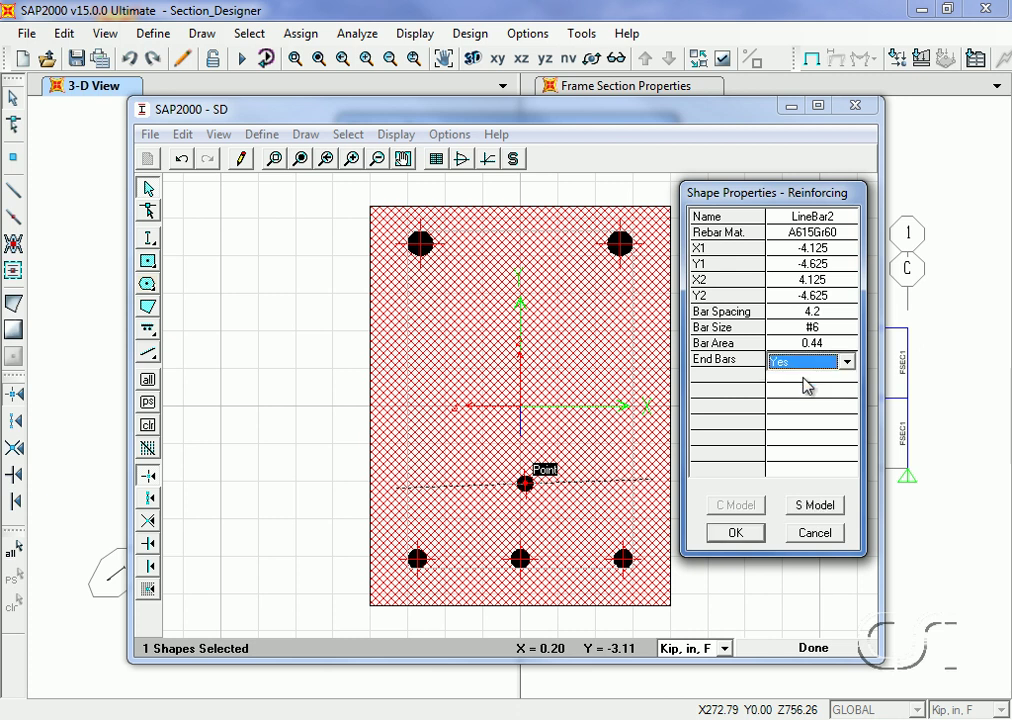
{"action": "left_click", "coordinate": [741, 533]}
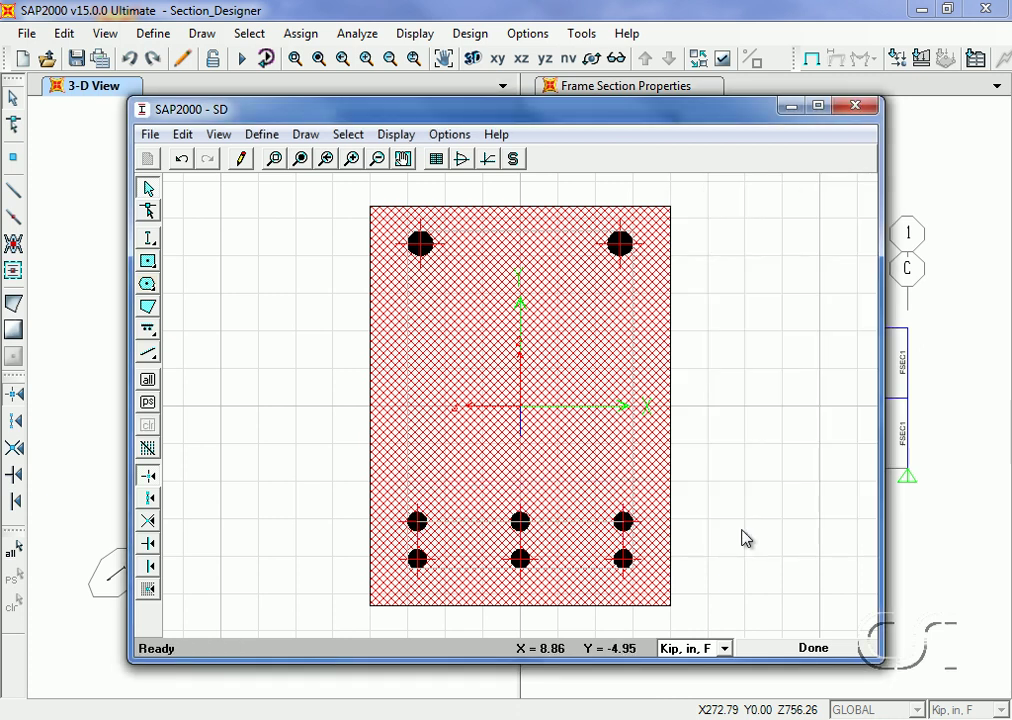
- Review the calculated section properties of the reinforced concrete section
{"action": "left_click", "coordinate": [397, 136]}
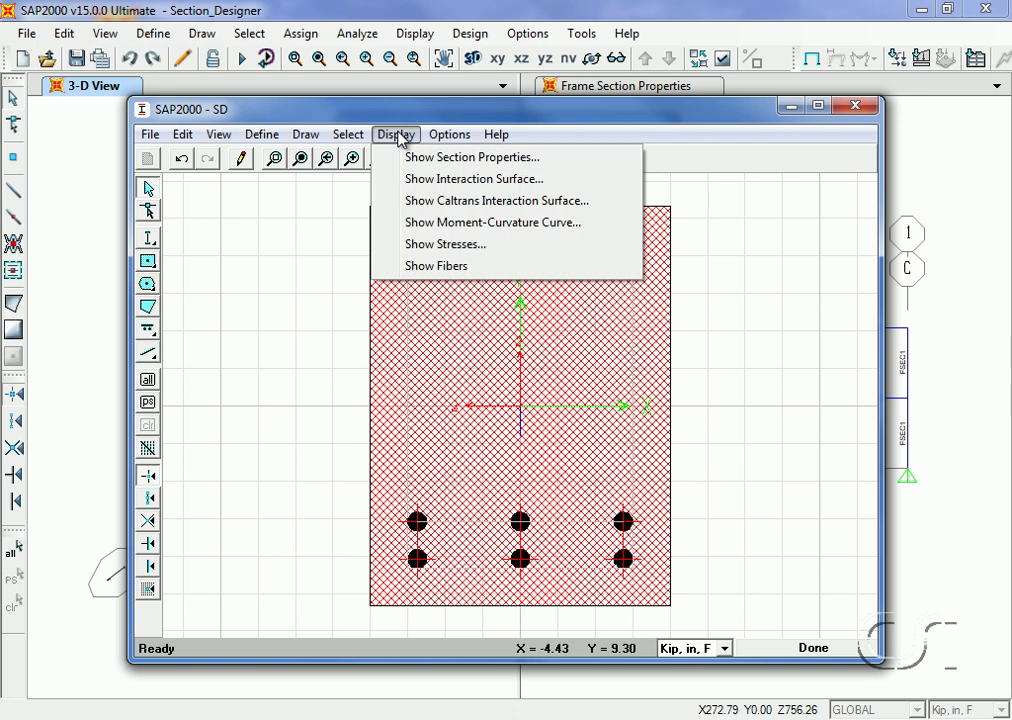
{"action": "left_click", "coordinate": [506, 159]}
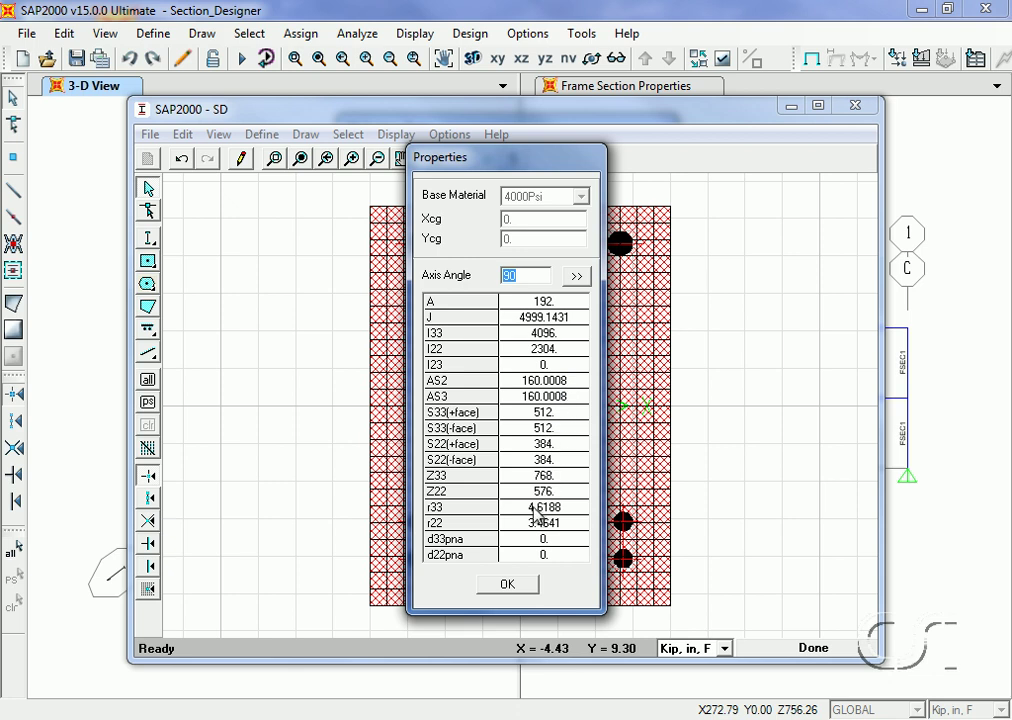
{"action": "left_click", "coordinate": [514, 588]}
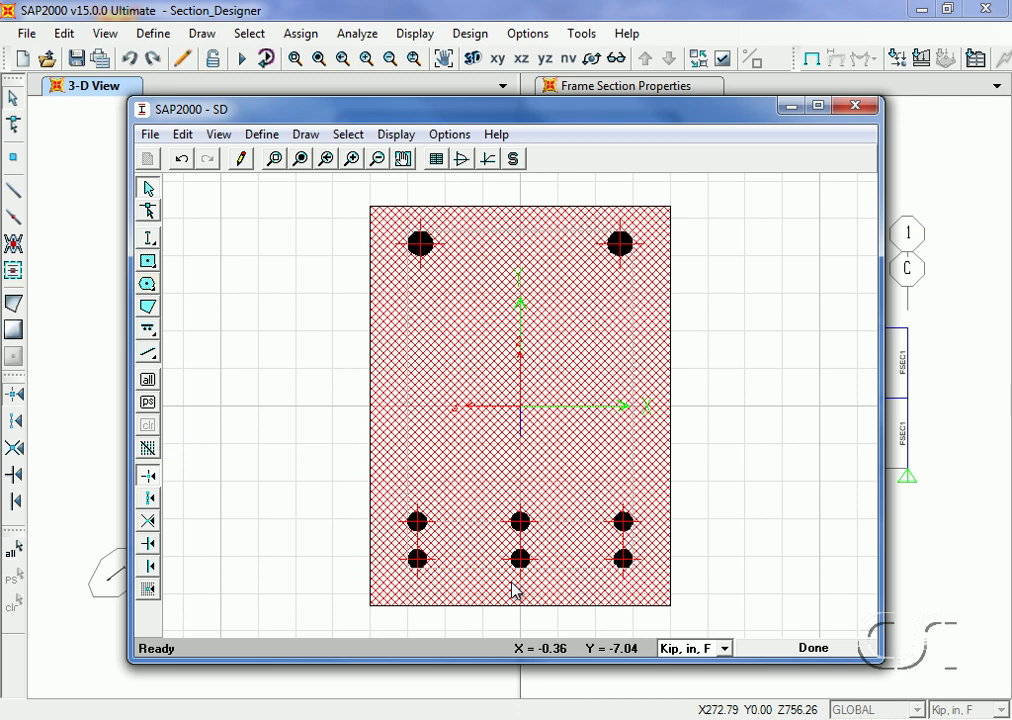
- Examine the section's interaction surface with the 3D view at plan angle 35, stepping through the curves up to curve 6
{"action": "left_click", "coordinate": [396, 136]}
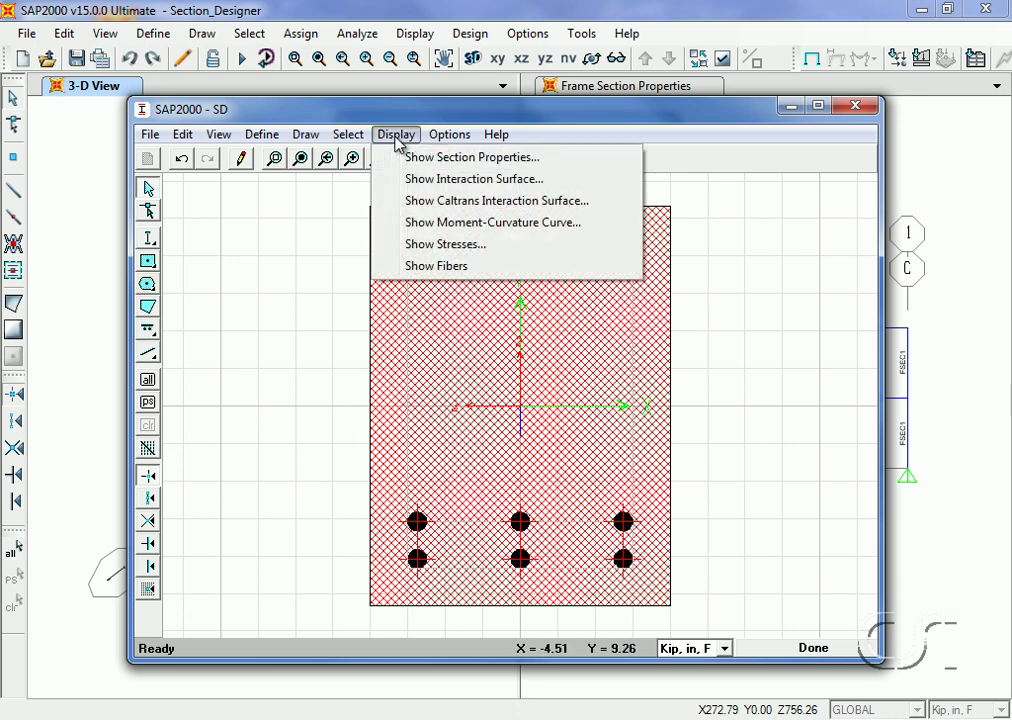
{"action": "left_click", "coordinate": [528, 182]}
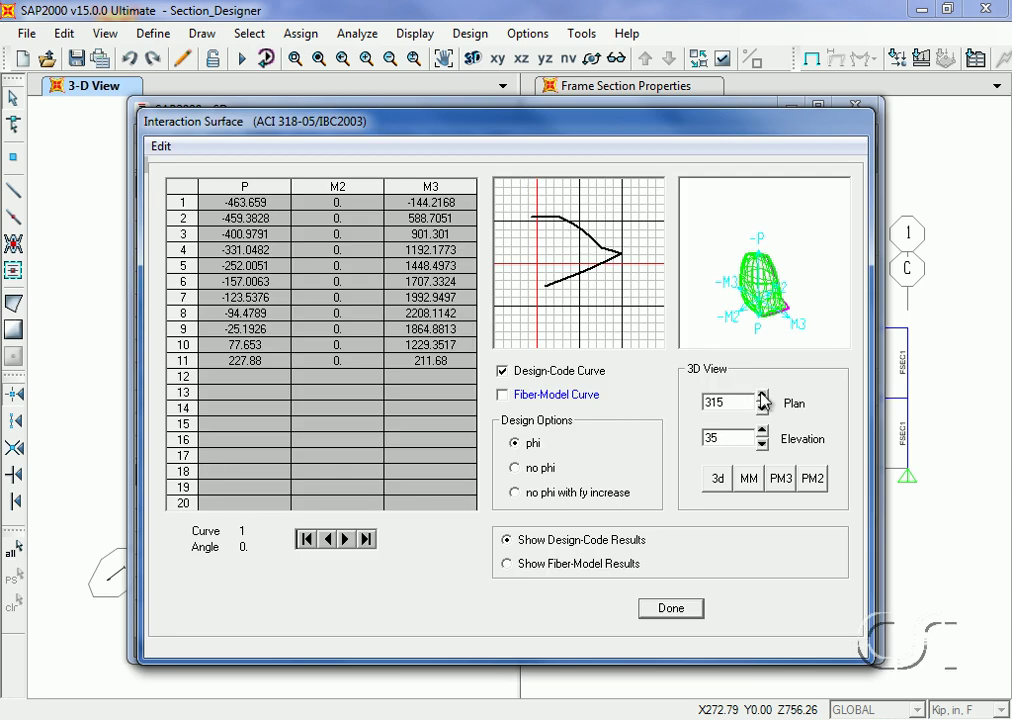
{"action": "left_click_drag", "start_coordinate": [763, 398], "coordinate": [763, 400]}
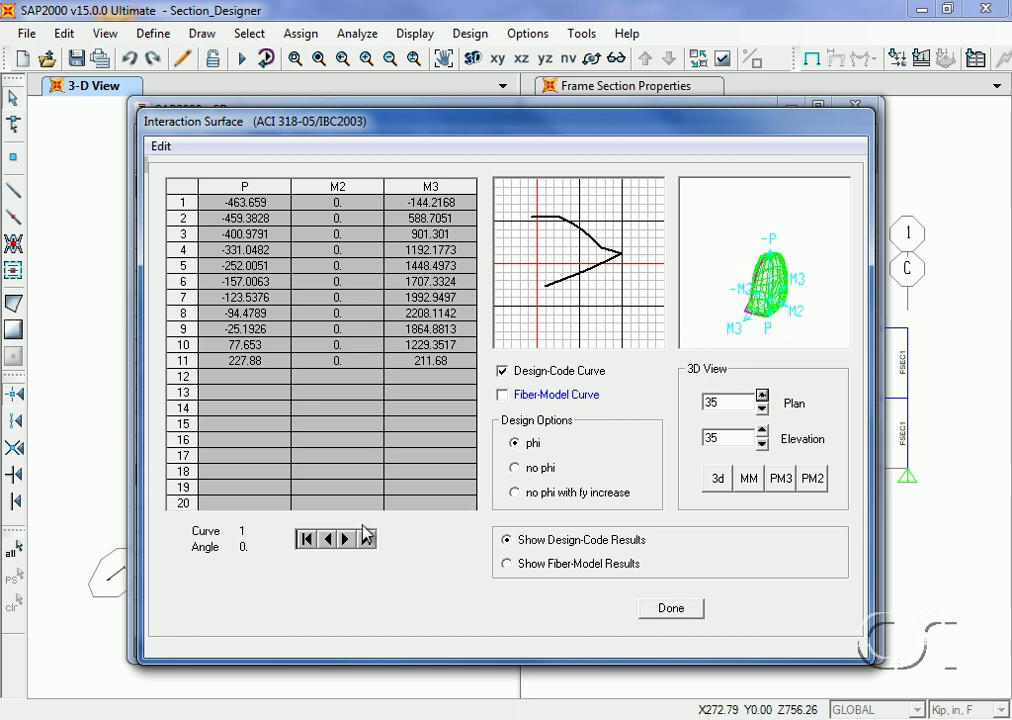
{"action": "left_click", "coordinate": [346, 539]}
{"action": "left_click", "coordinate": [346, 539]}
{"action": "left_click", "coordinate": [346, 539]}
{"action": "left_click", "coordinate": [346, 539]}
{"action": "left_click", "coordinate": [346, 539]}
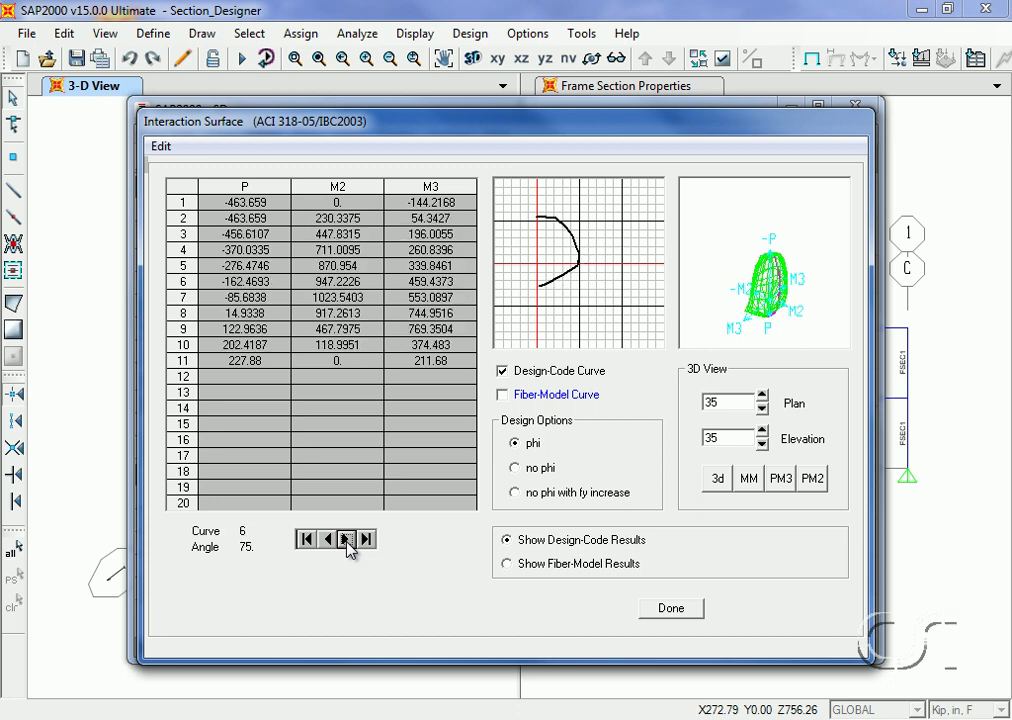
{"action": "left_click", "coordinate": [672, 608]}
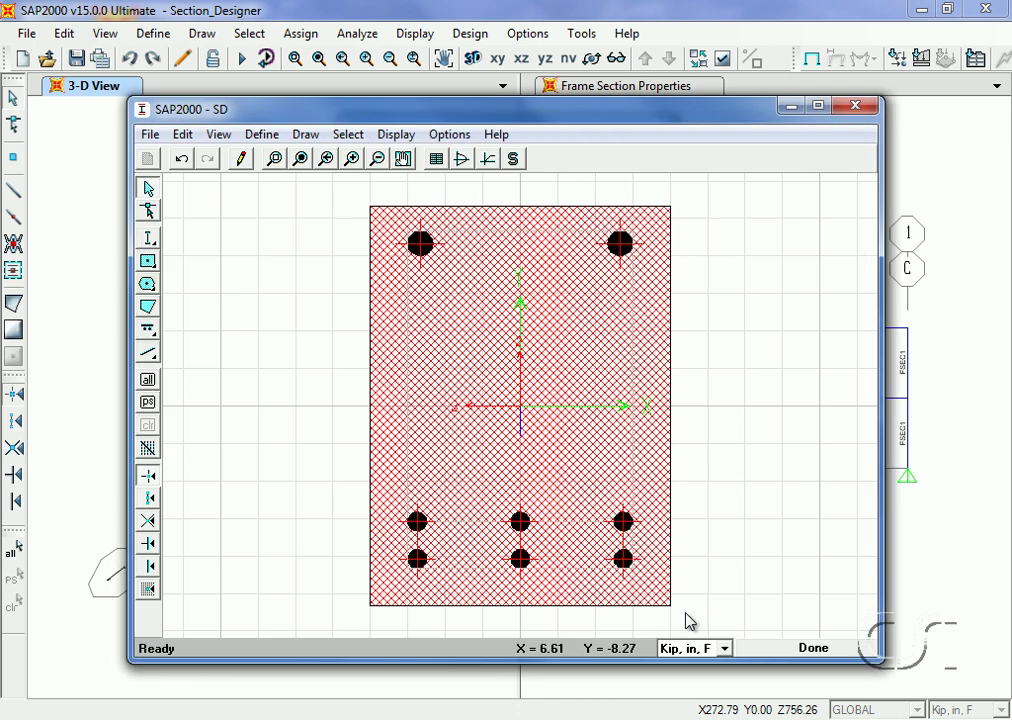
- Examine the section's moment-curvature curve and the strain diagram at points along it
{"action": "left_click", "coordinate": [398, 136]}
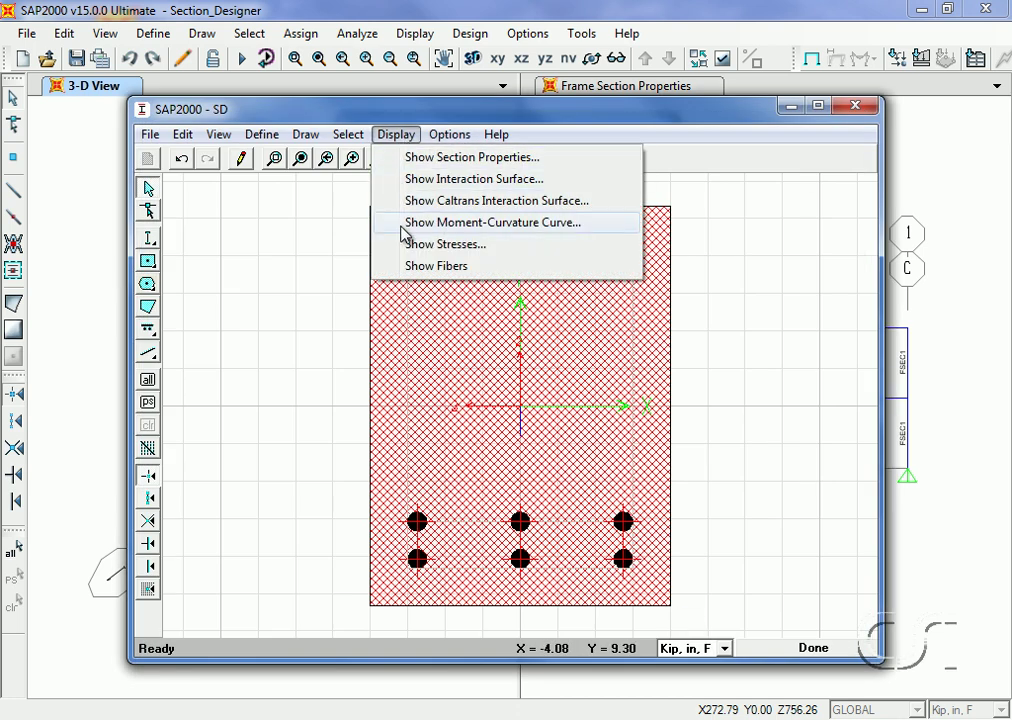
{"action": "left_click", "coordinate": [520, 222]}
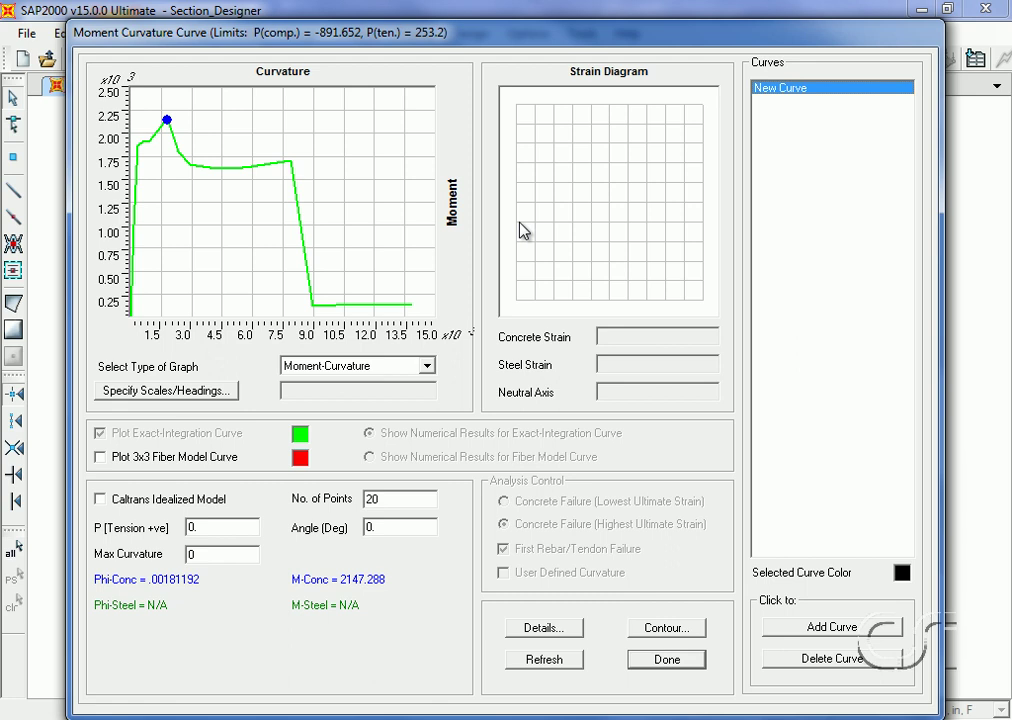
{"action": "mouse_move", "coordinate": [287, 154]}
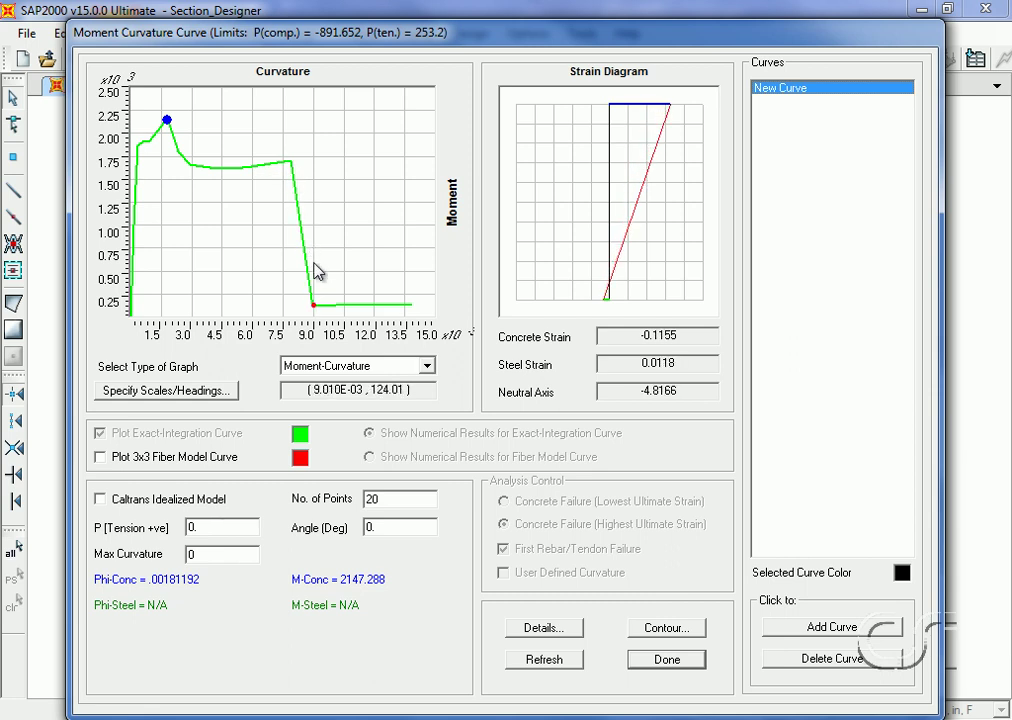
{"action": "left_click", "coordinate": [664, 663]}
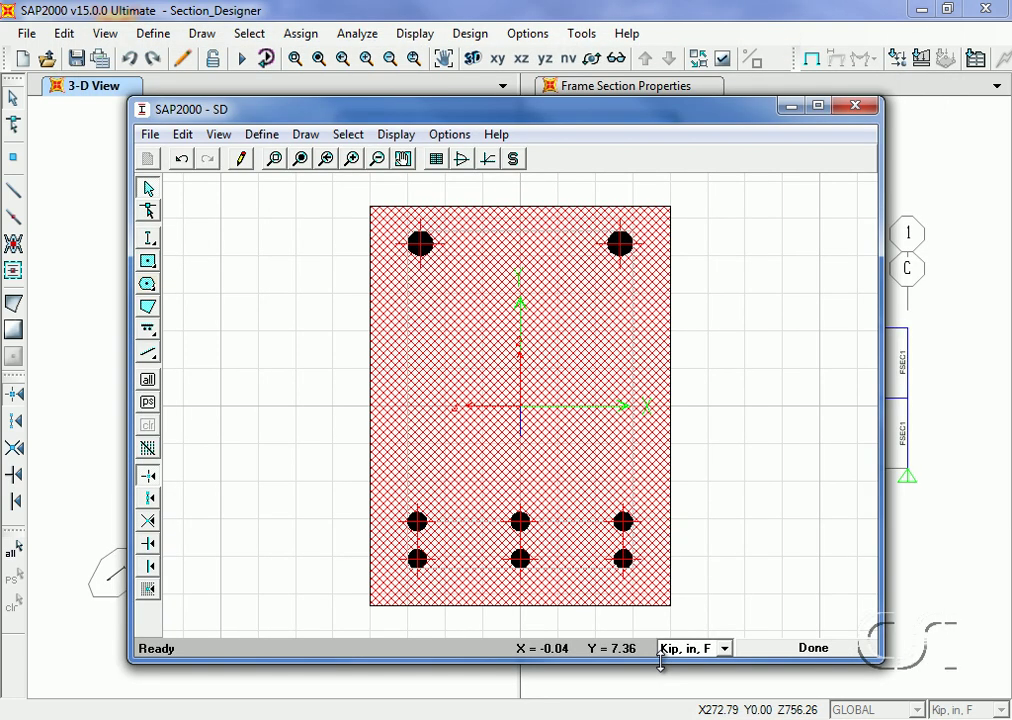
- Finish the section drawing, accept the SD section data, and confirm the frame properties with SD selected
{"action": "left_click", "coordinate": [820, 652]}
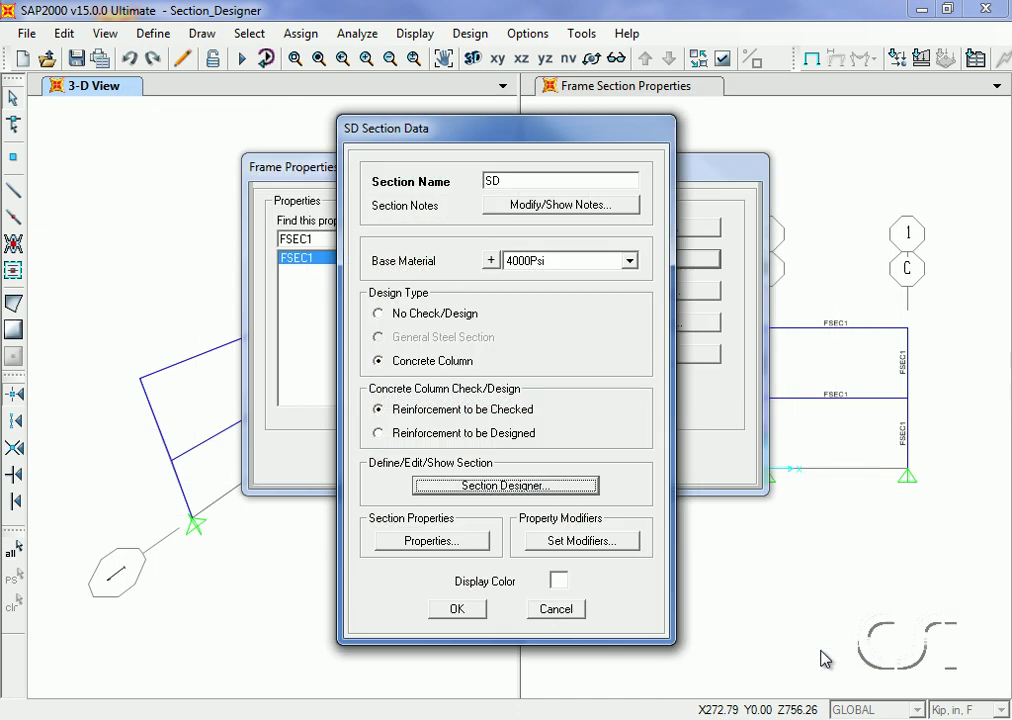
{"action": "left_click", "coordinate": [459, 609]}
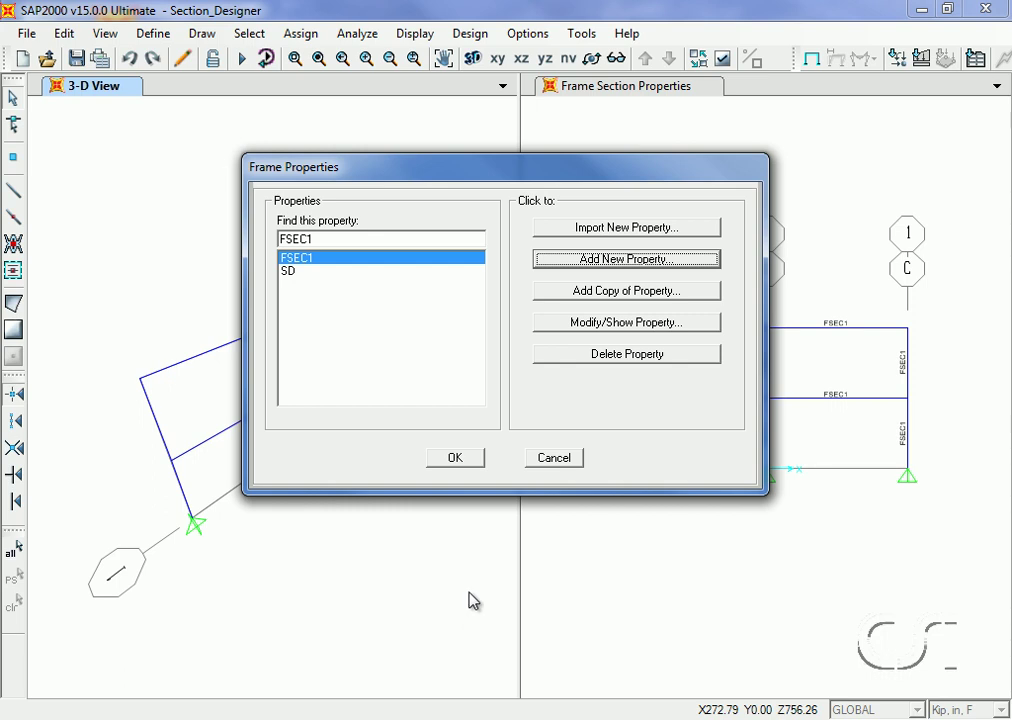
{"action": "left_click", "coordinate": [284, 271]}
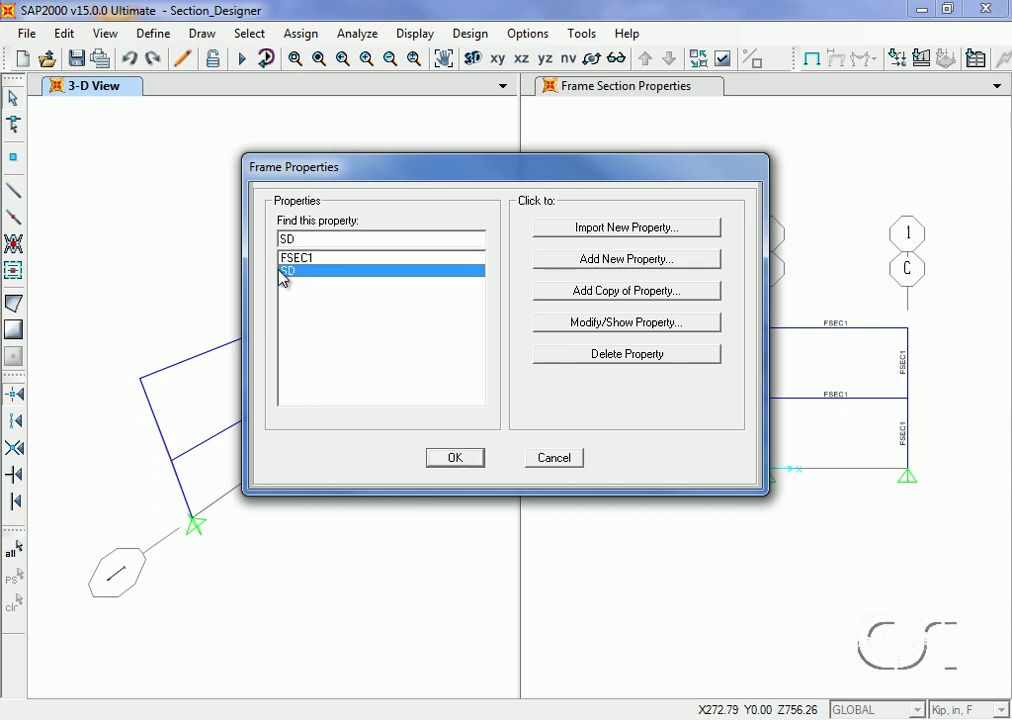
{"action": "left_click", "coordinate": [455, 459]}
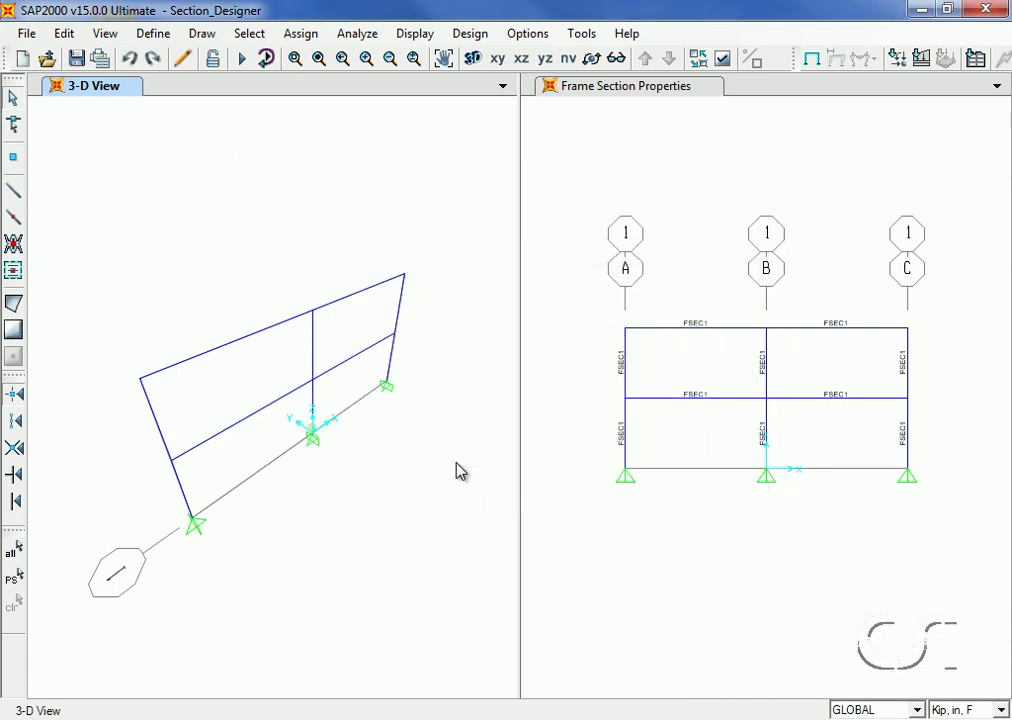
- Assign the SD frame section to all four beams of the two-storey frame in the elevation view
{"action": "left_click", "coordinate": [576, 334]}
{"action": "left_click_drag", "start_coordinate": [727, 300], "coordinate": [662, 436]}
{"action": "left_click_drag", "start_coordinate": [852, 292], "coordinate": [833, 422]}
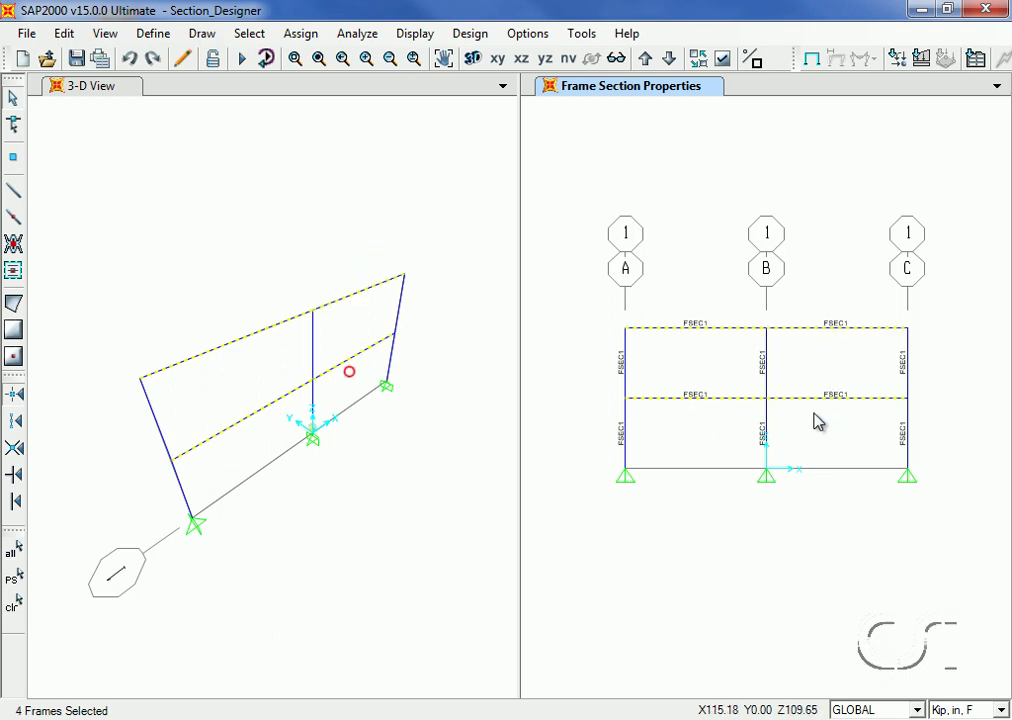
{"action": "left_click", "coordinate": [300, 34]}
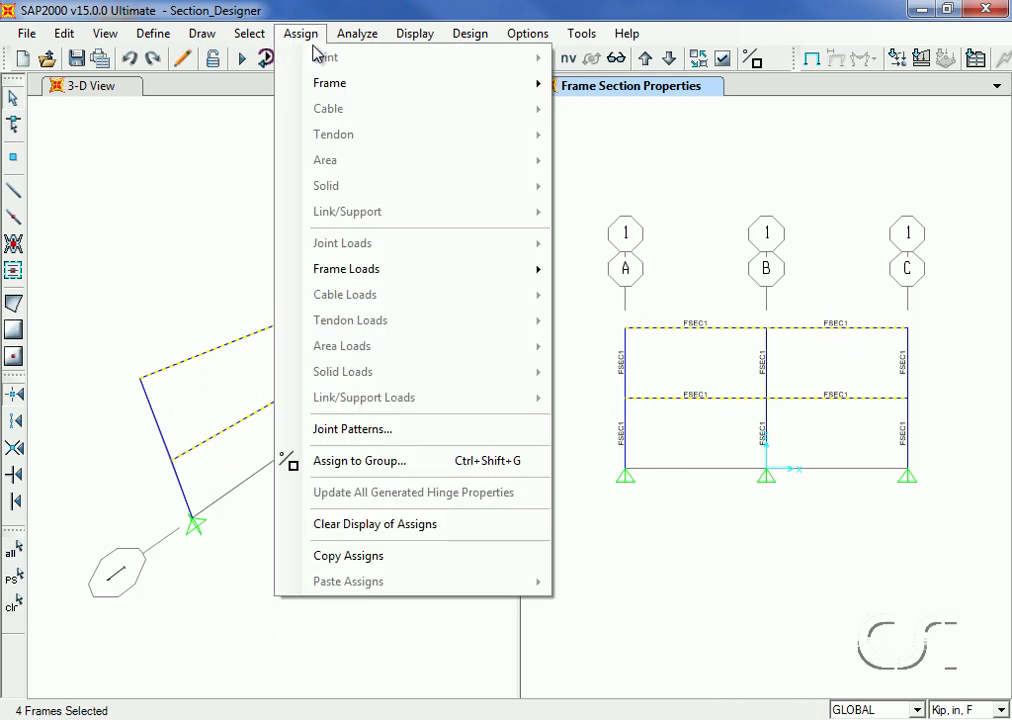
{"action": "mouse_move", "coordinate": [480, 90]}
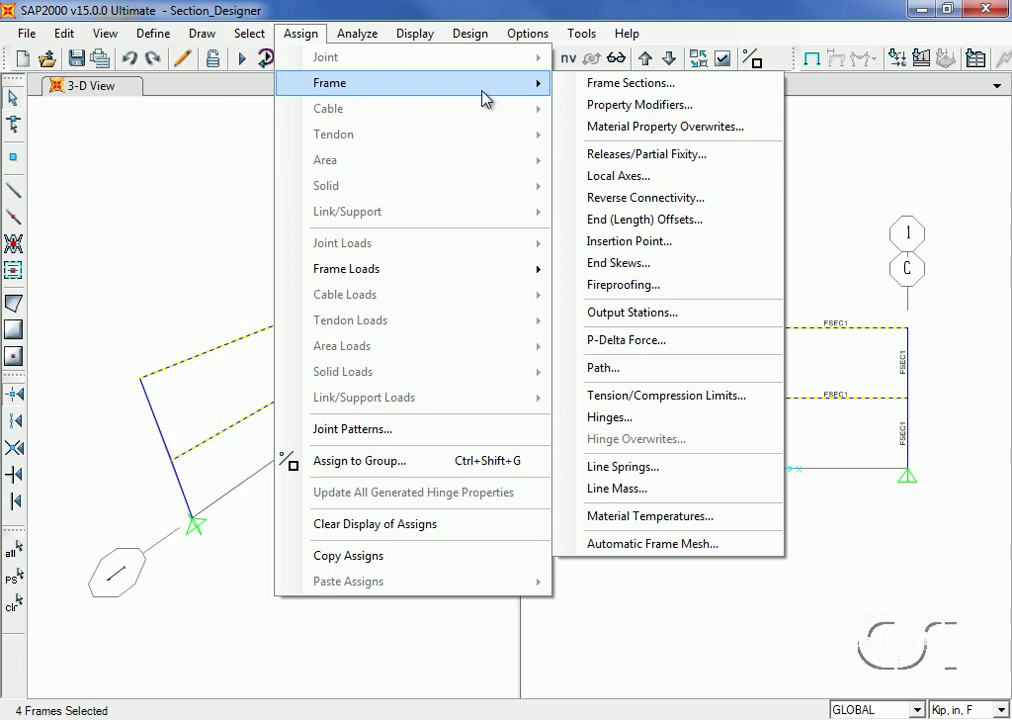
{"action": "left_click", "coordinate": [631, 84]}
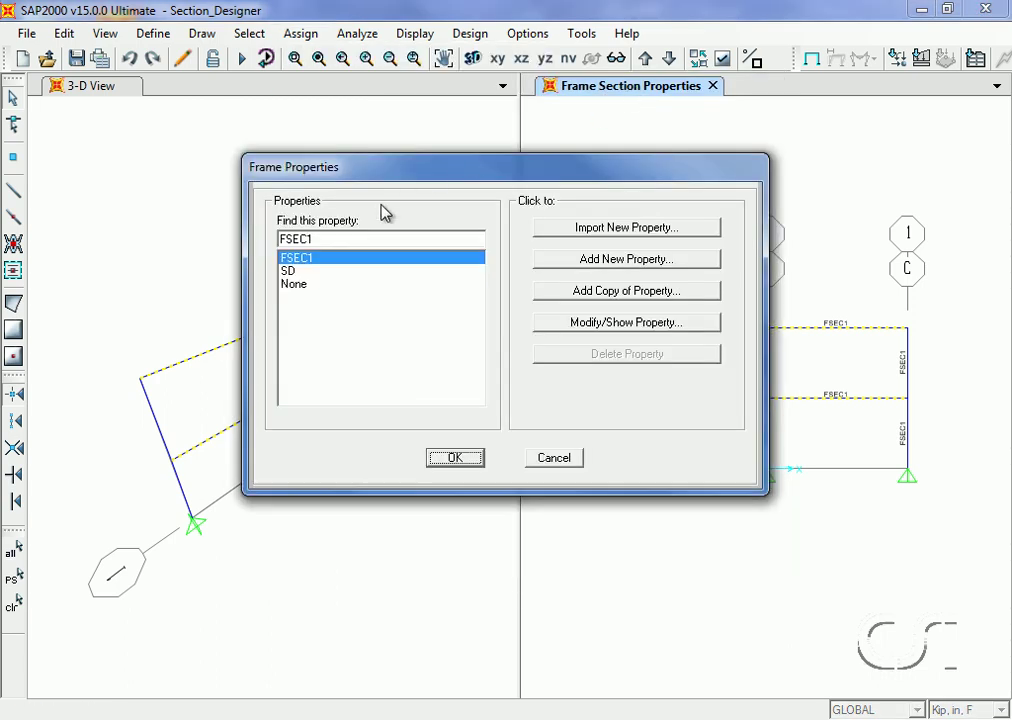
{"action": "left_click", "coordinate": [313, 272]}
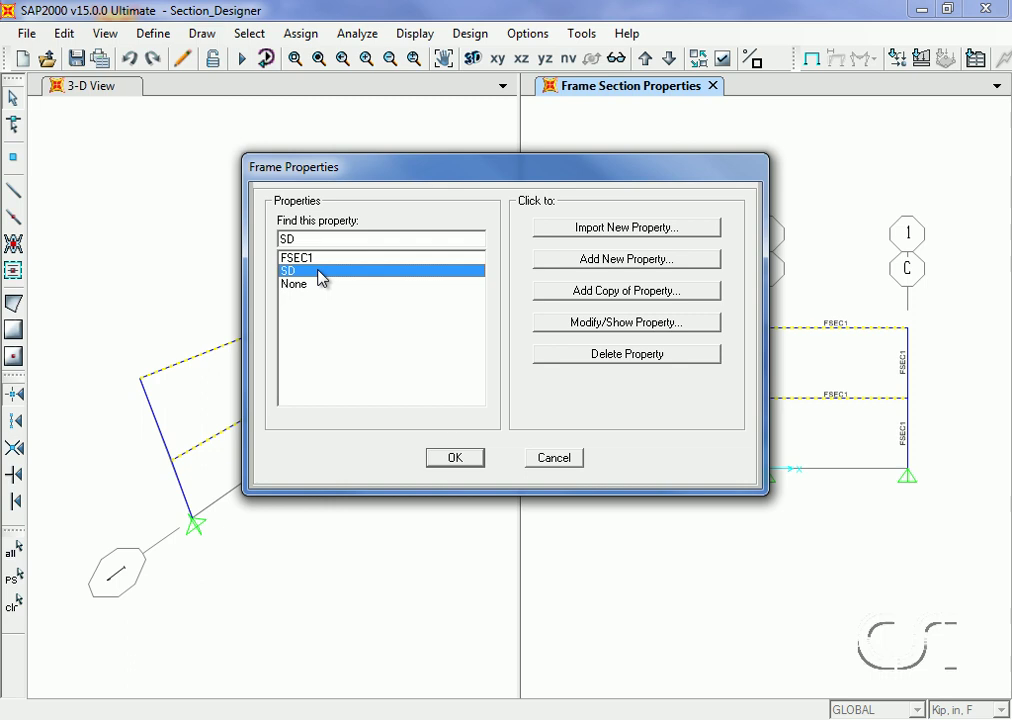
{"action": "left_click", "coordinate": [452, 458]}
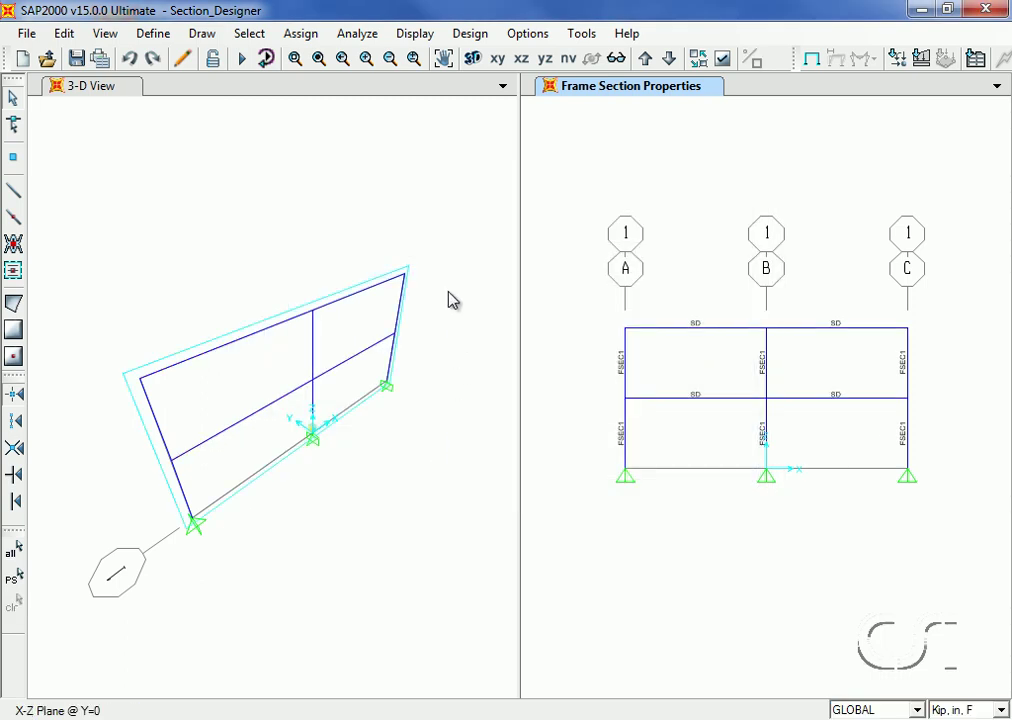
- Run the analysis for the DEAD linear static load case
{"action": "left_click", "coordinate": [242, 60]}
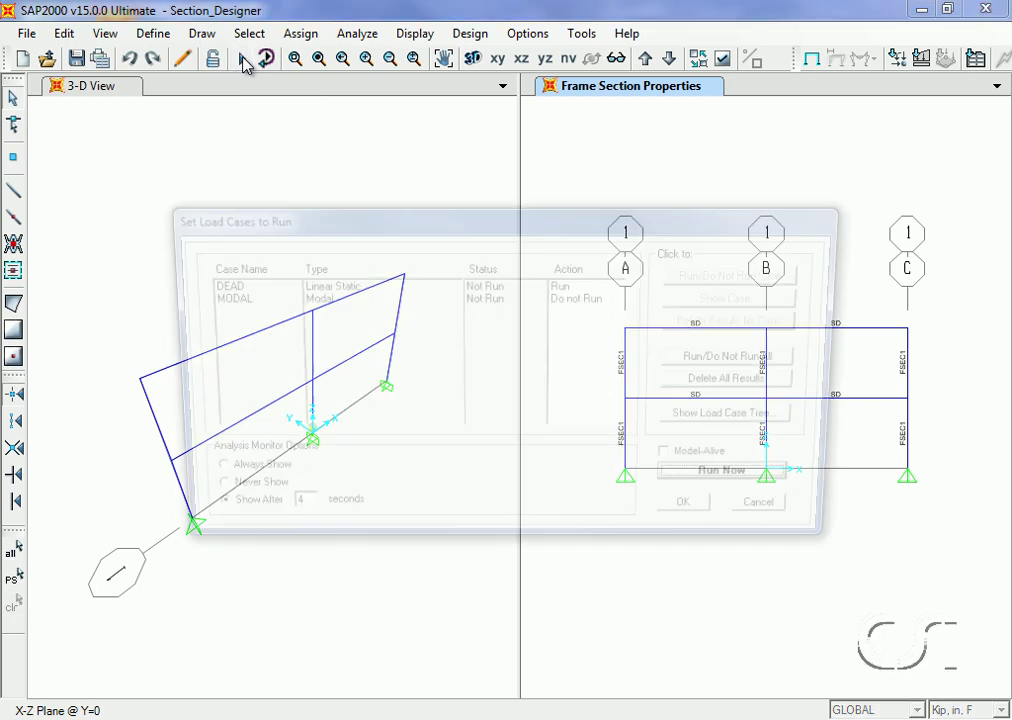
{"action": "left_click", "coordinate": [232, 288]}
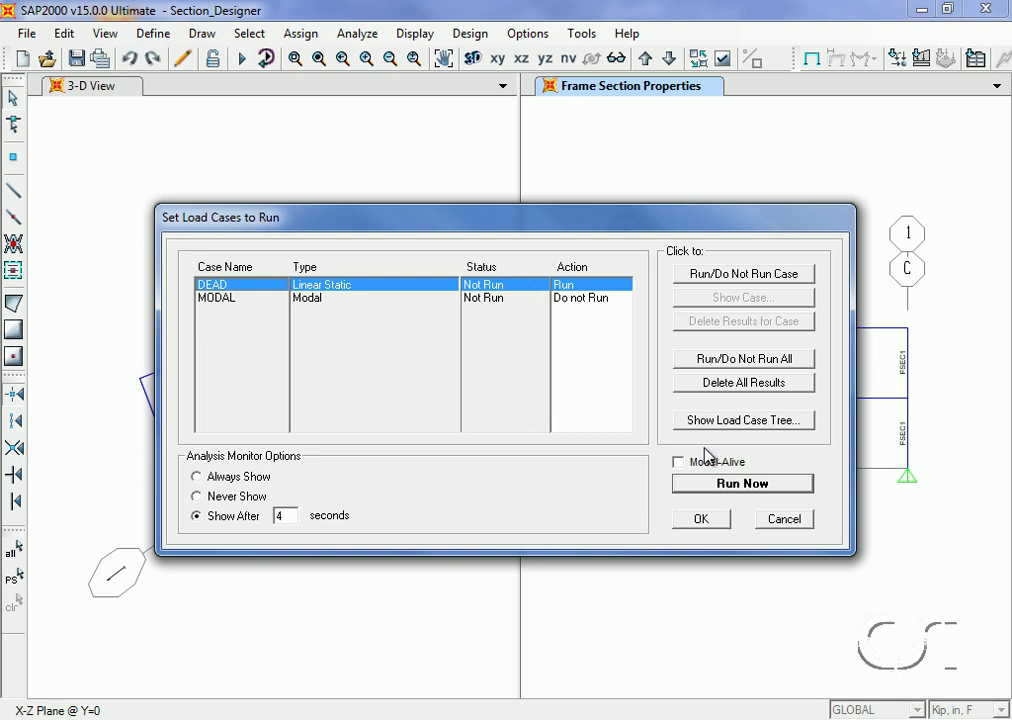
{"action": "left_click", "coordinate": [728, 486]}
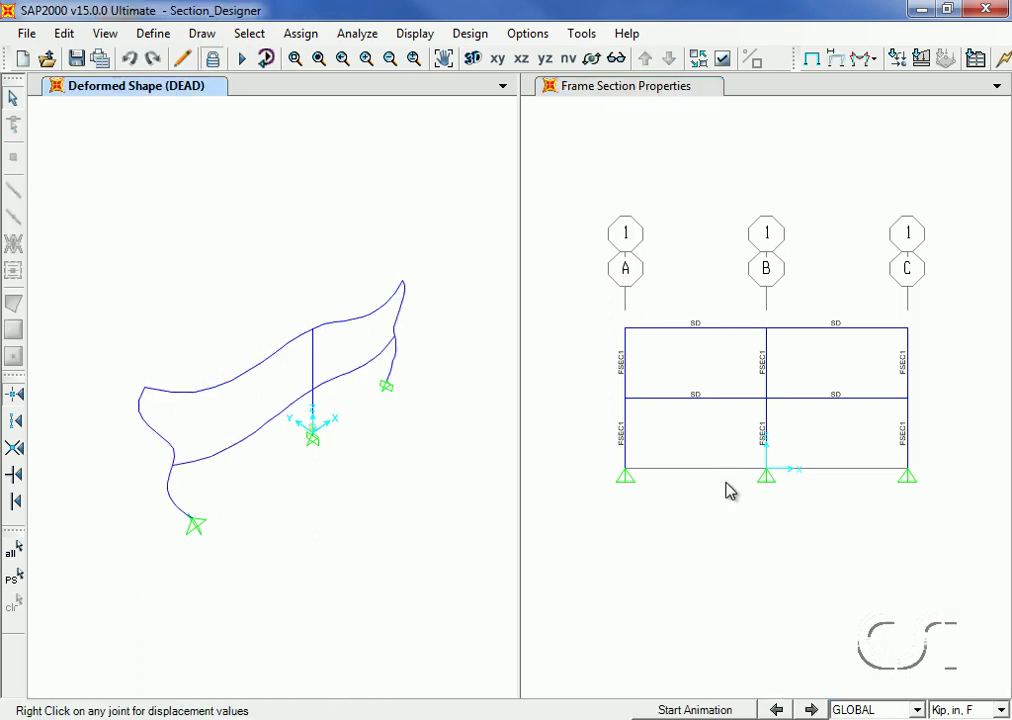
- Run the concrete frame design check of the structure with its results shown in the elevation view
{"action": "left_click", "coordinate": [677, 256]}
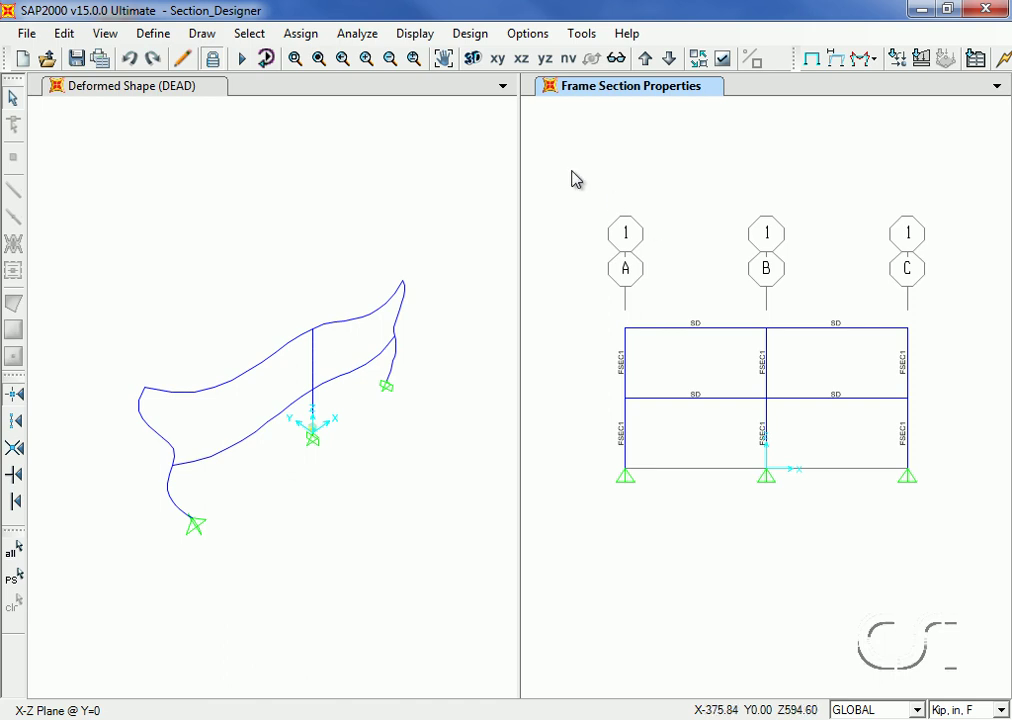
{"action": "left_click", "coordinate": [468, 34]}
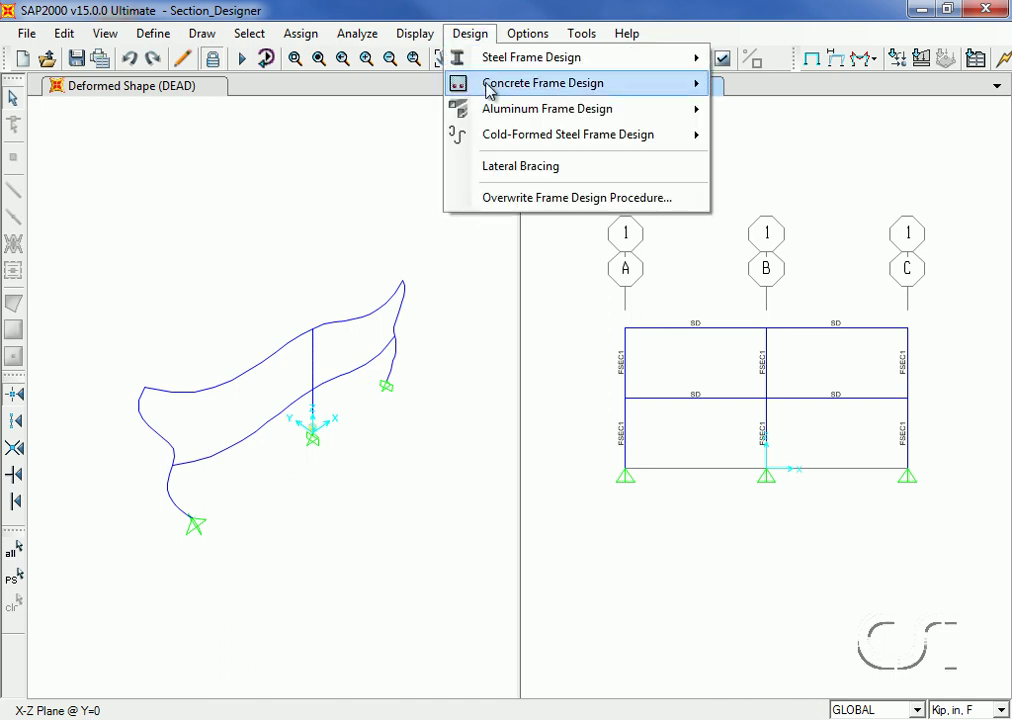
{"action": "mouse_move", "coordinate": [524, 88]}
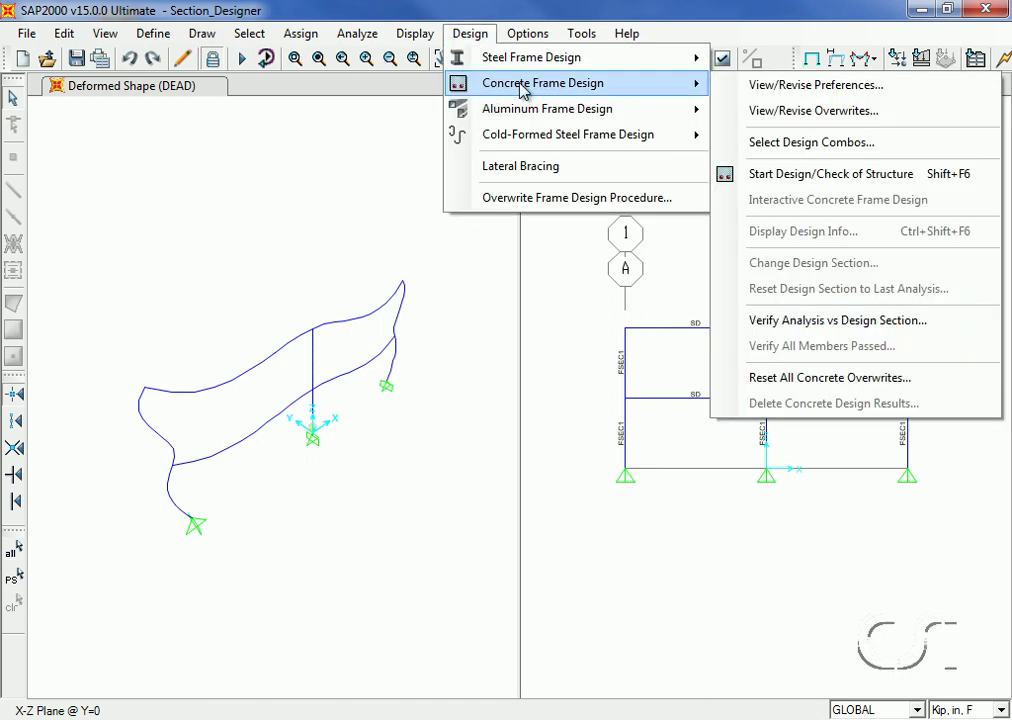
{"action": "left_click", "coordinate": [843, 176]}
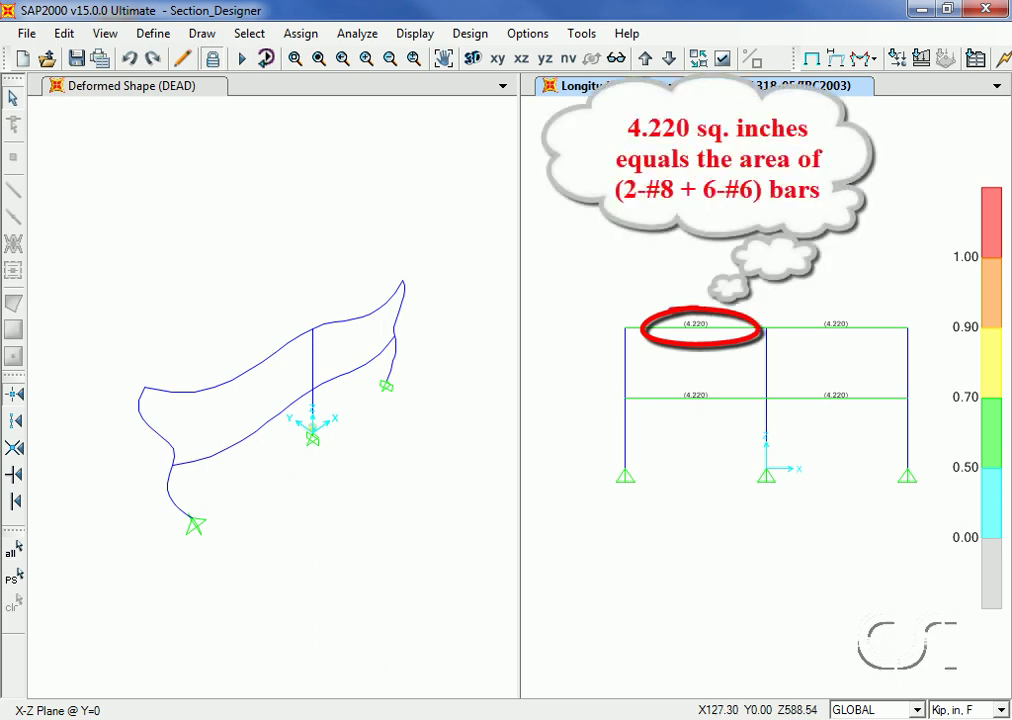
- Review the concrete check summary at station 288 for the roof-level beam between grids A and B
{"action": "right_click", "coordinate": [724, 329]}
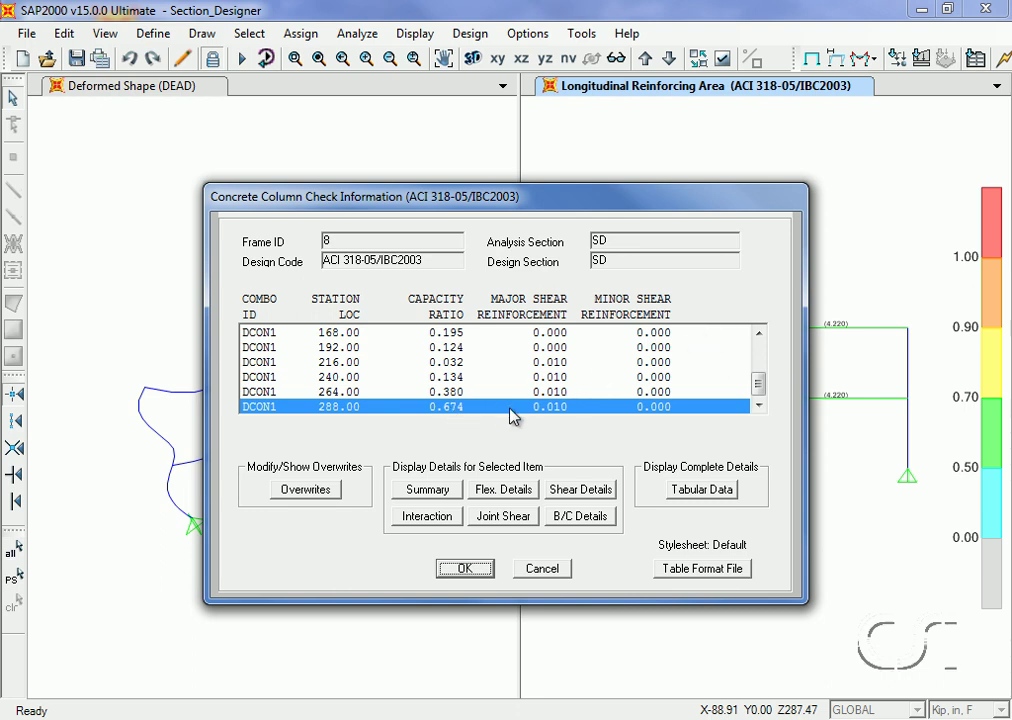
{"action": "left_click", "coordinate": [428, 490]}
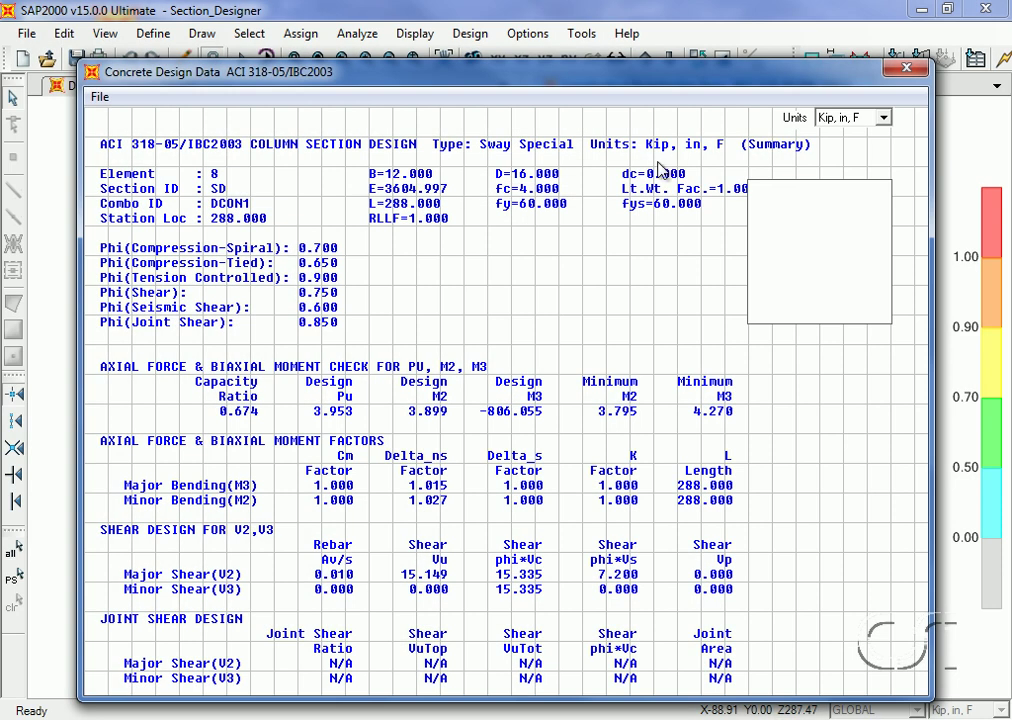
{"action": "left_click", "coordinate": [906, 70]}
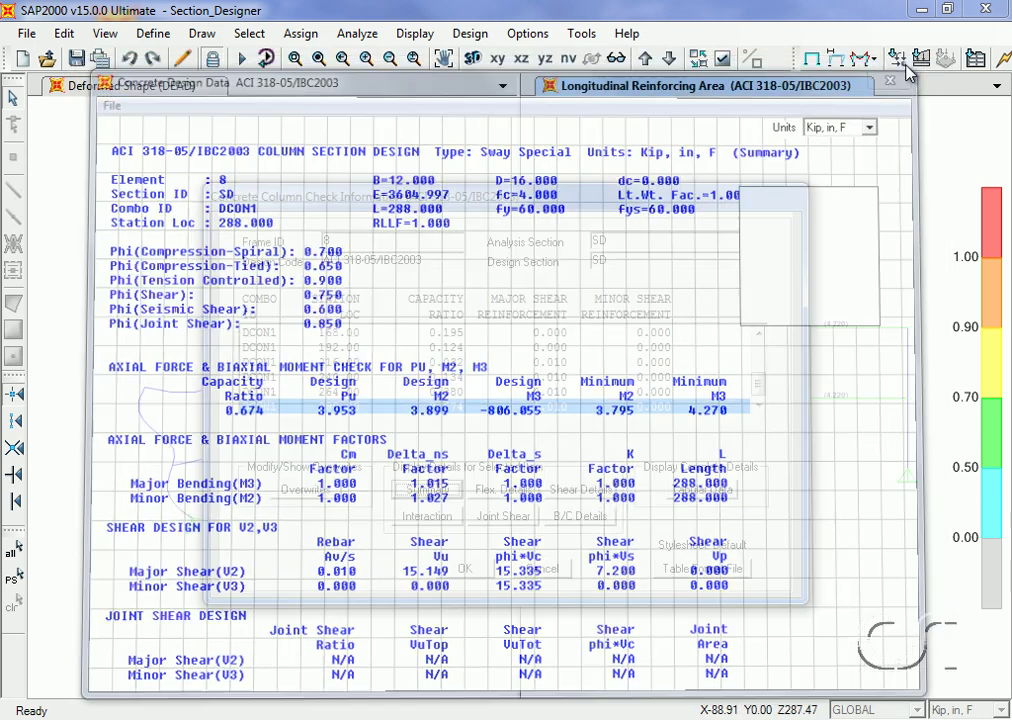